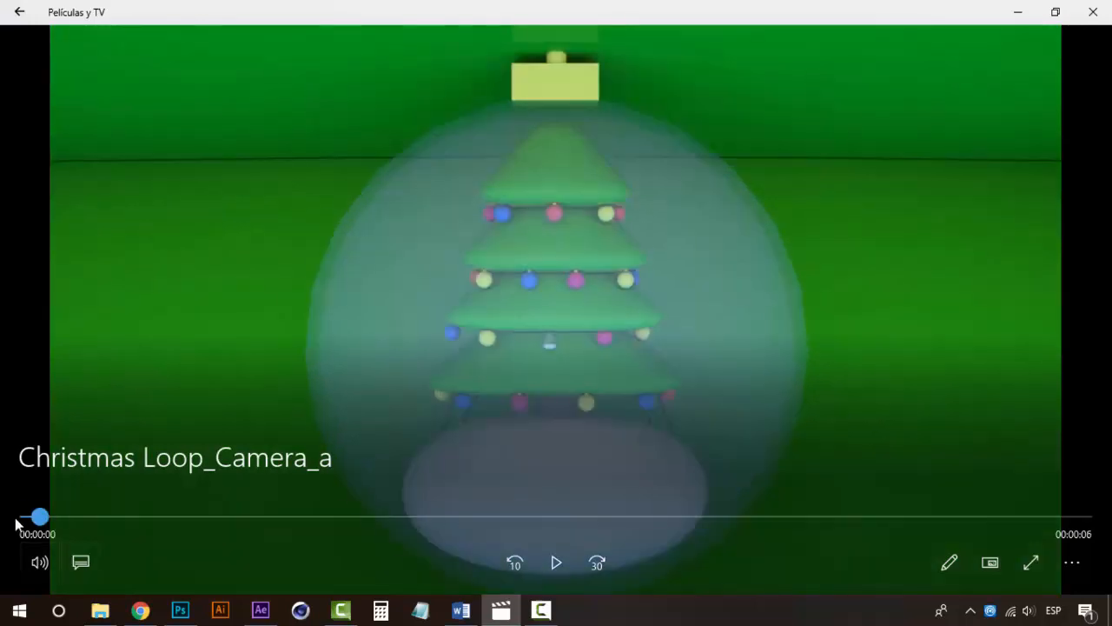
Scrub through the Christmas Loop_Camera_a video to its end and back to the start, and close the video player
left_click_drag(39, 516, 1081, 516)
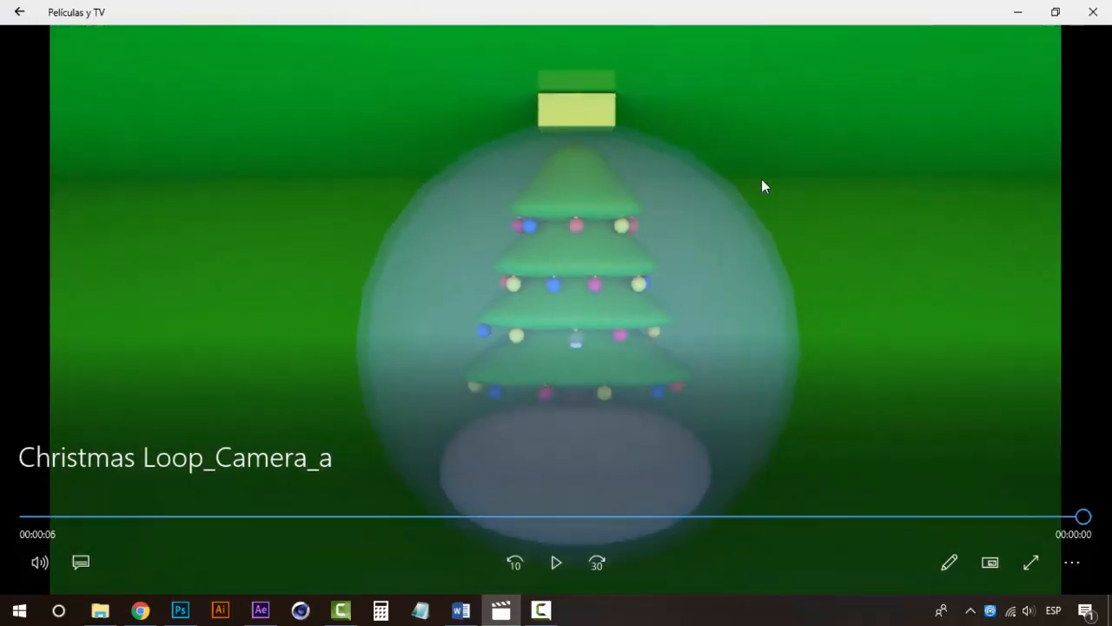
left_click_drag(224, 517, 7, 522)
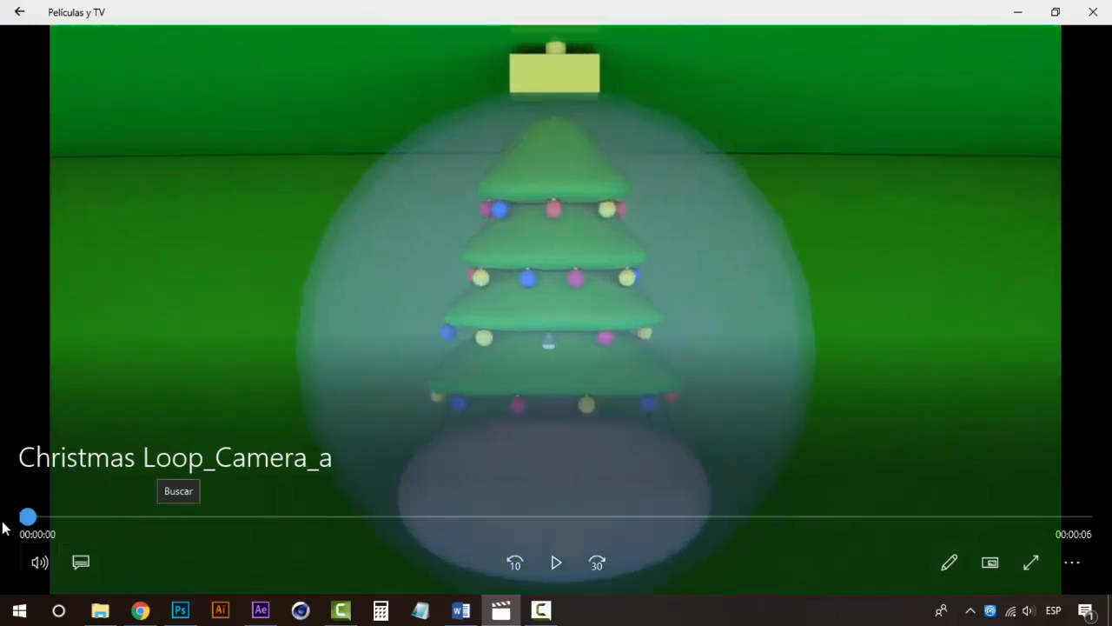
left_click(1093, 17)
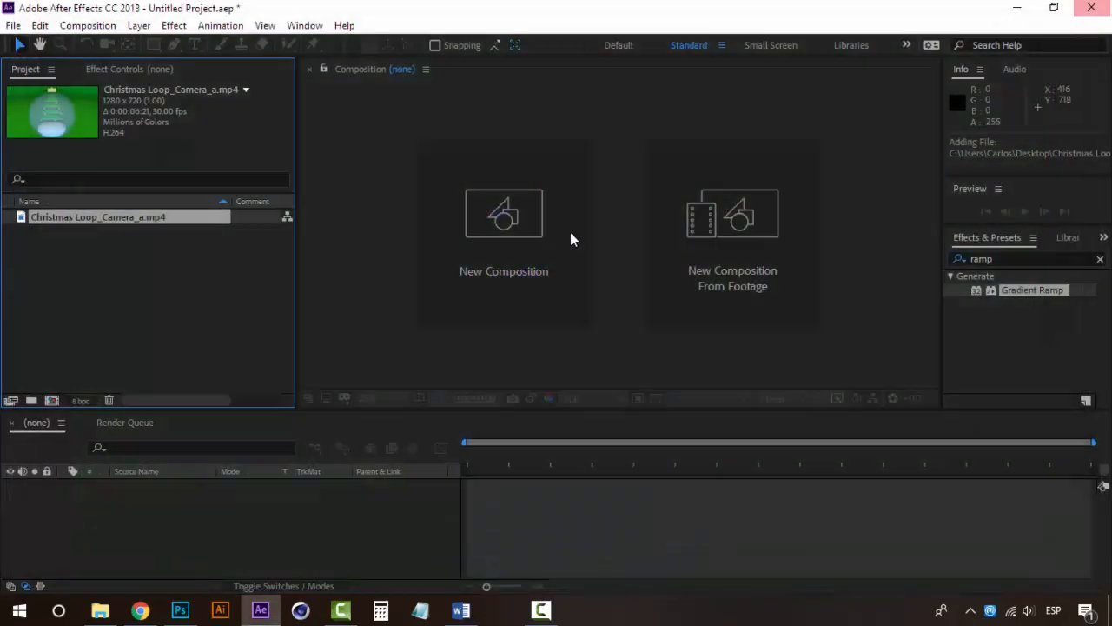
Create a composition from the Christmas Loop_Camera_a.mp4 footage in After Effects
left_click(184, 367)
left_click(88, 223)
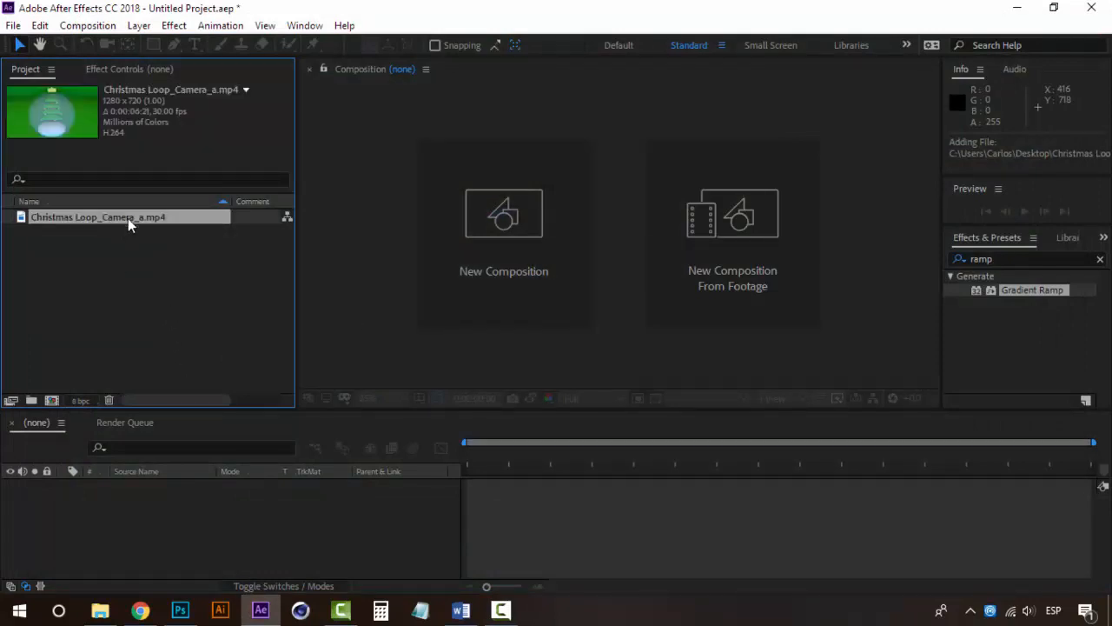
left_click_drag(128, 218, 143, 513)
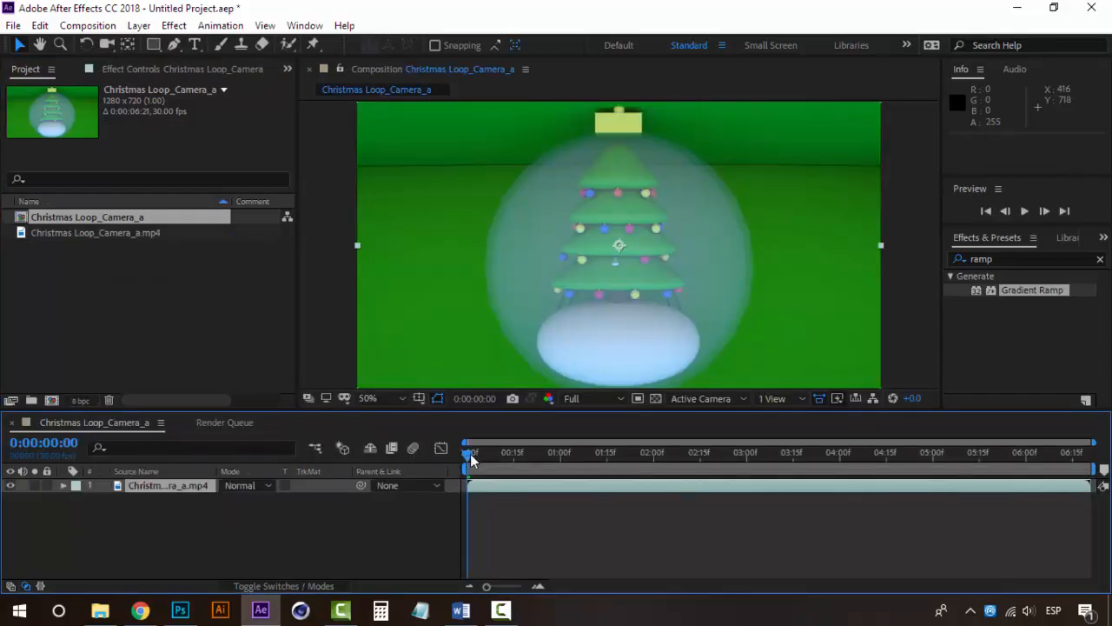
Preview the composition from the first frame to check the clip at its original speed
key("space")
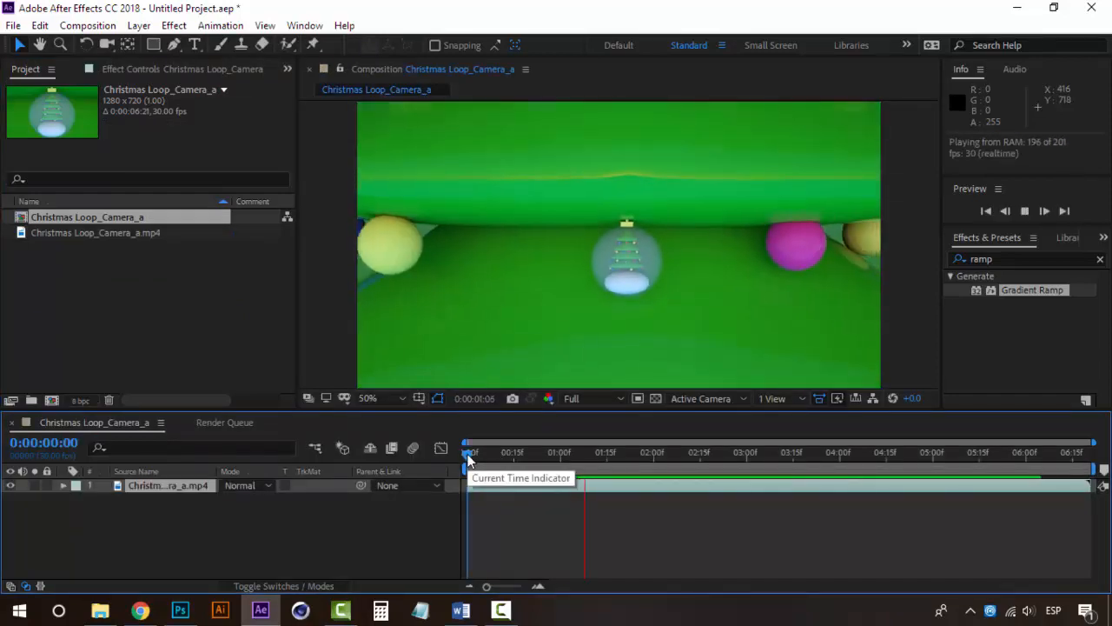
mouse_move(468, 456)
left_mouse_down()
mouse_move(666, 453)
mouse_move(457, 456)
left_mouse_up()
key("space")
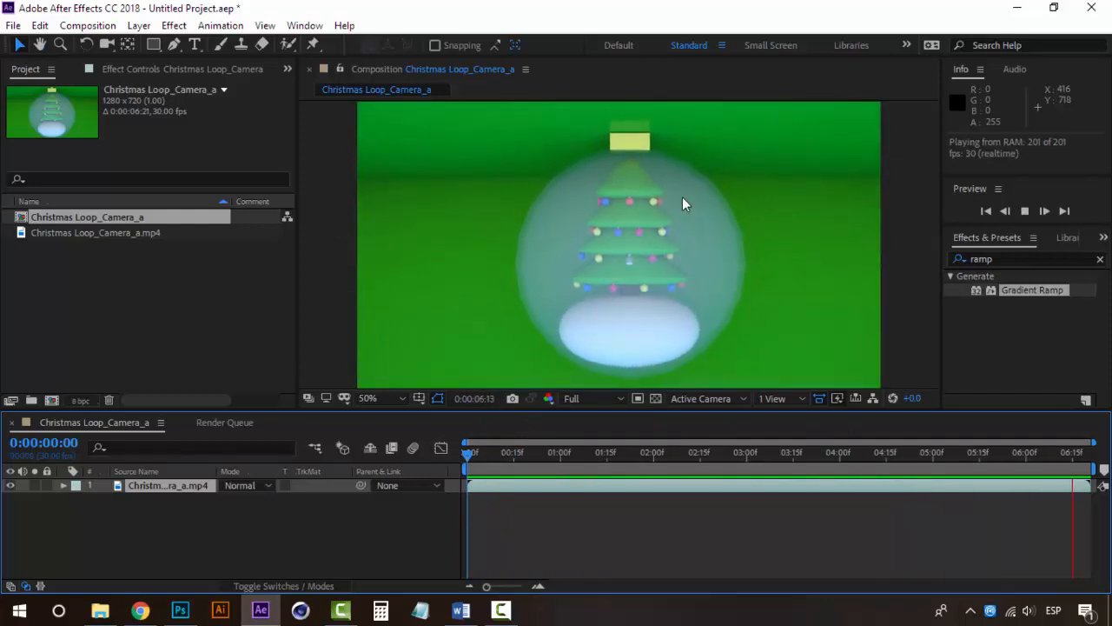
left_click(468, 453)
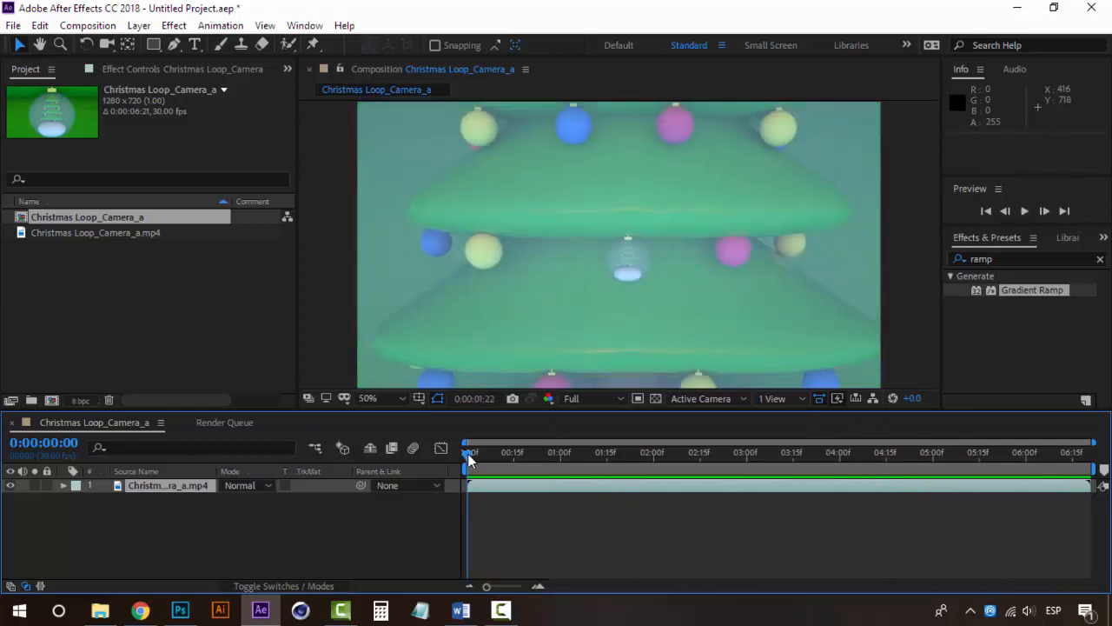
Apply Time Stretch to the Christmas Loop_Camera_a.mp4 layer with a stretch factor of 50
left_click(199, 483)
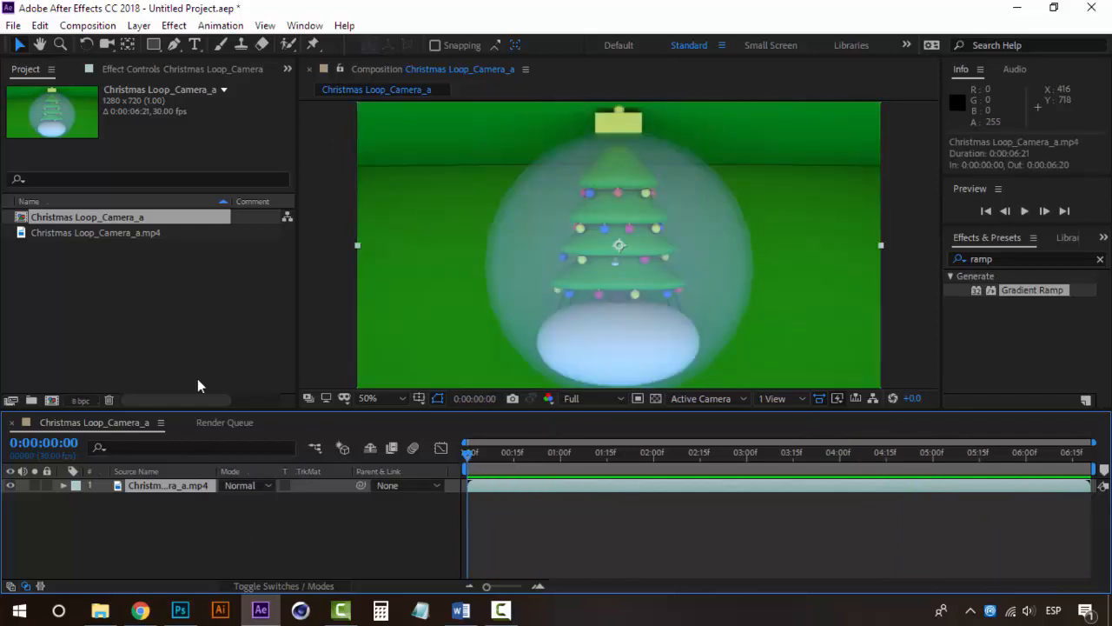
left_click(139, 26)
left_click(90, 512)
left_click(175, 488)
left_click(171, 26)
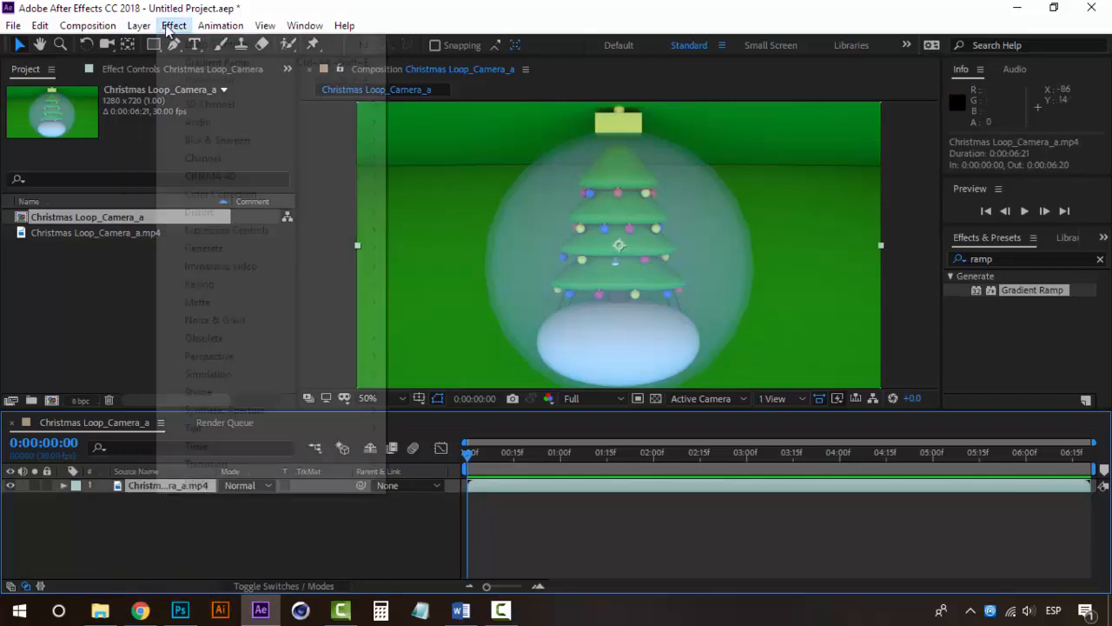
mouse_move(152, 28)
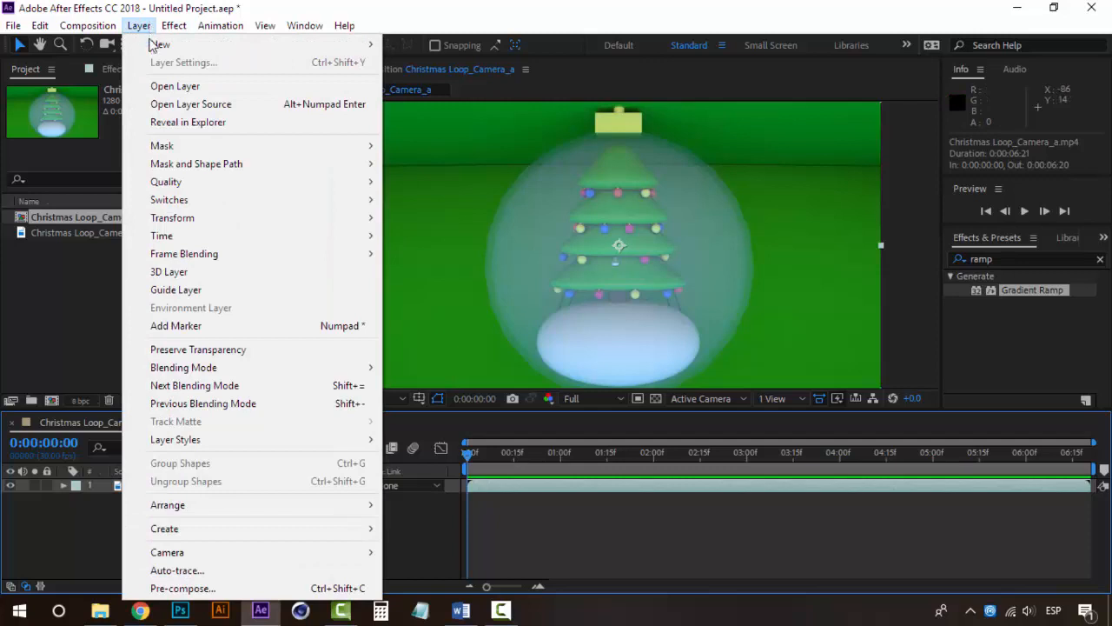
mouse_move(157, 239)
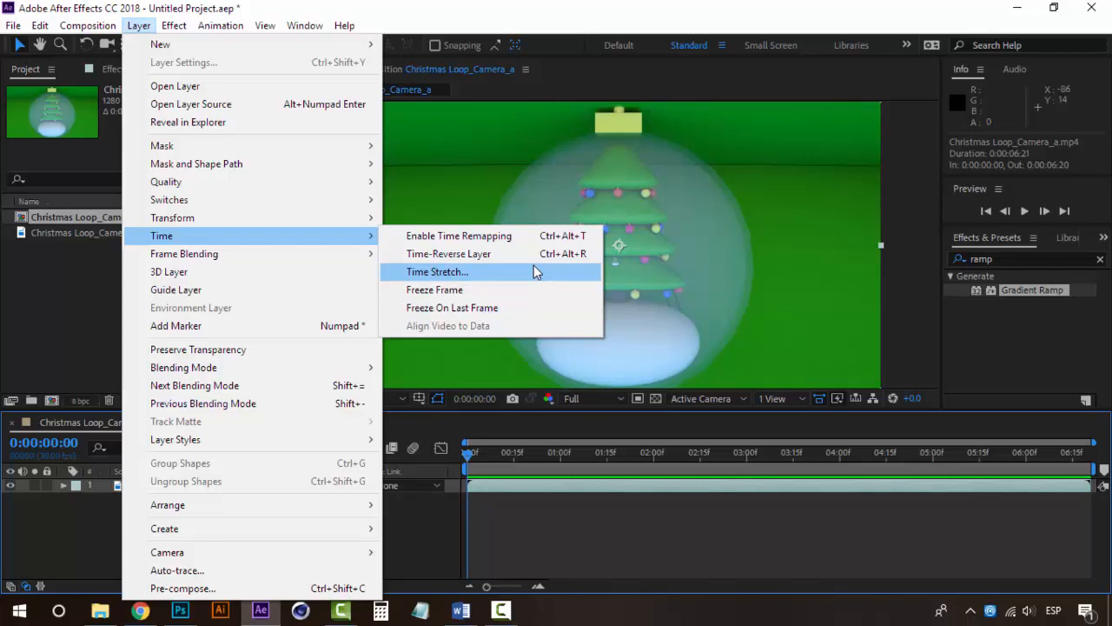
left_click(447, 272)
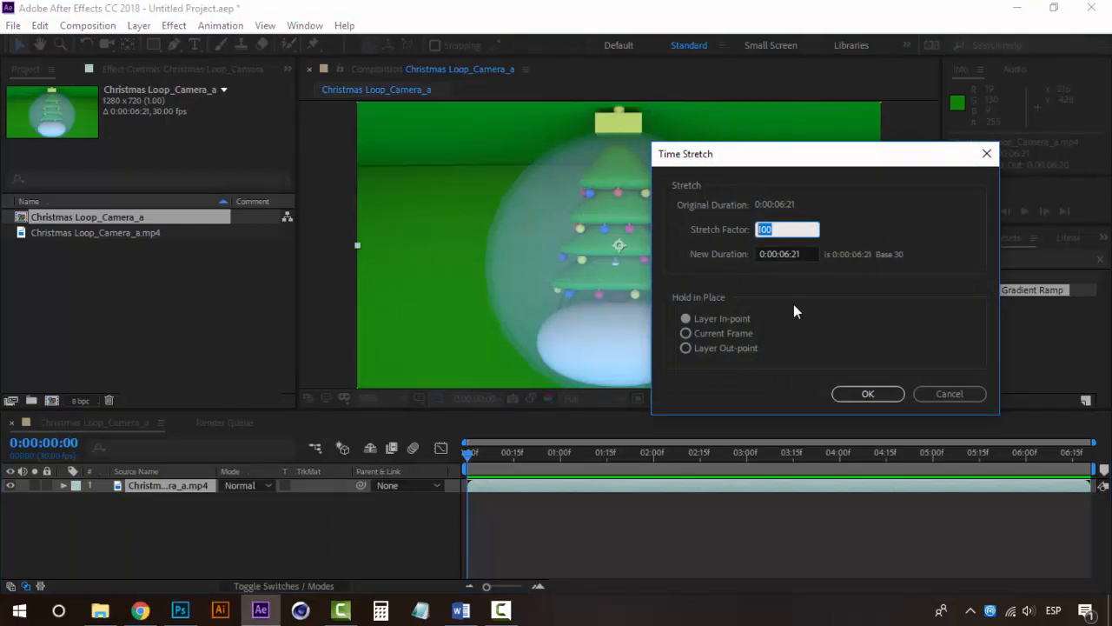
type("50")
left_click(872, 394)
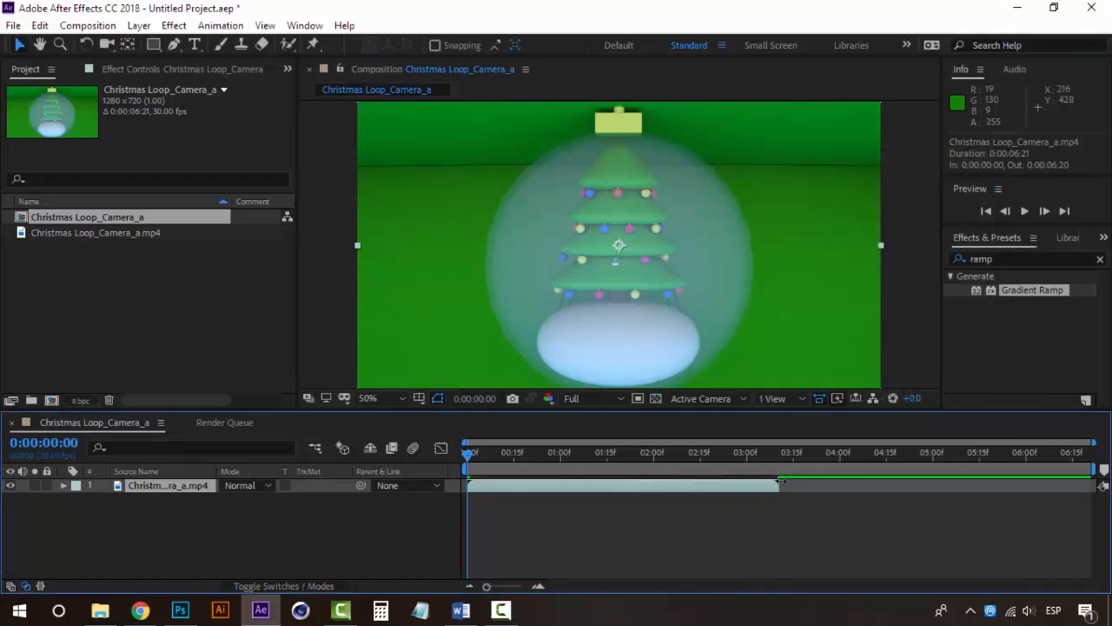
Scrub back to the start of the timeline and preview the clip at double speed
left_click_drag(762, 452, 468, 452)
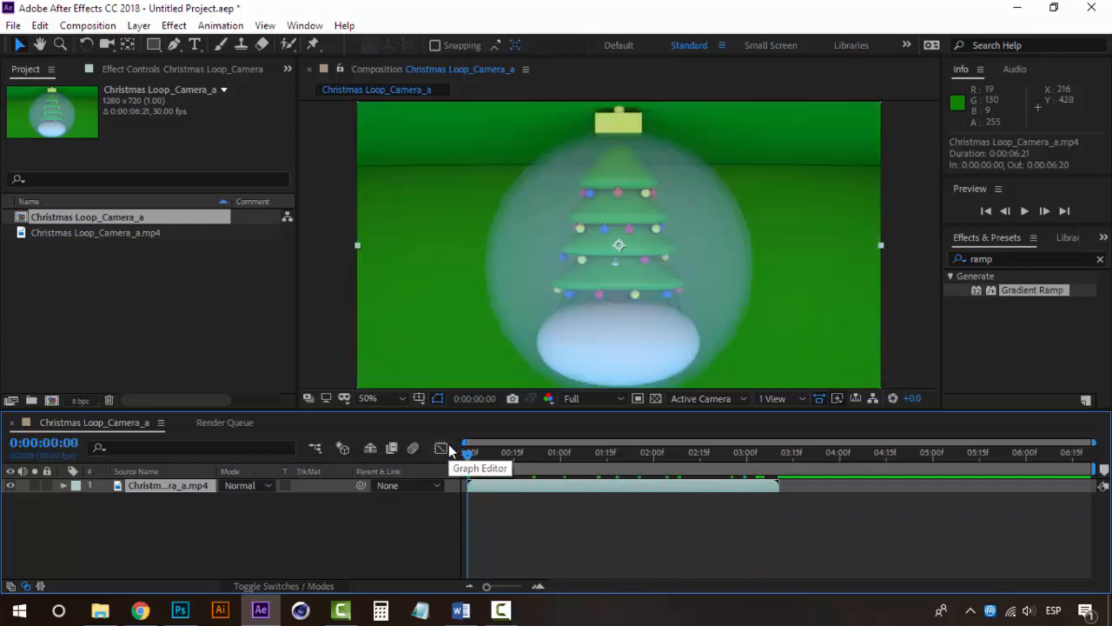
key("space")
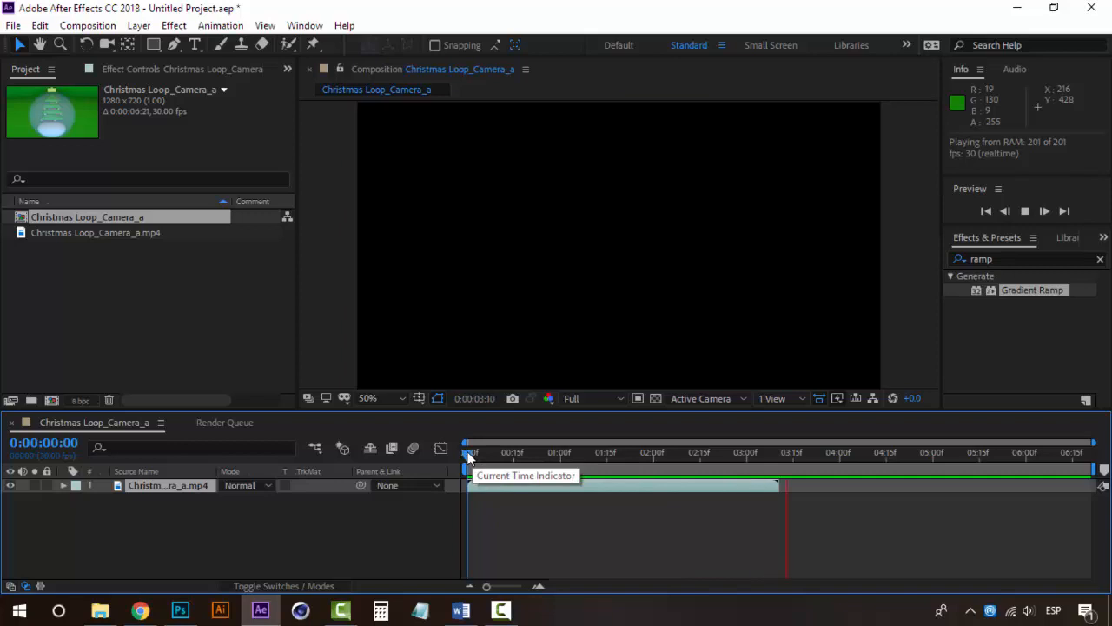
key("space")
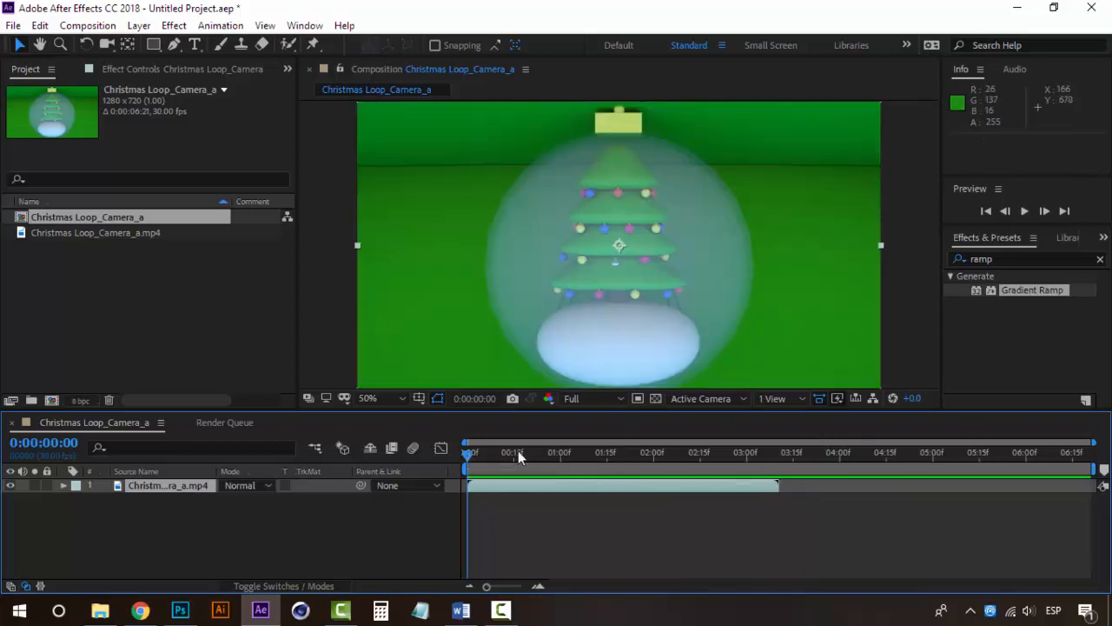
Set the video layer's Time Stretch factor to 200 and preview the slowed-down clip
left_click(139, 25)
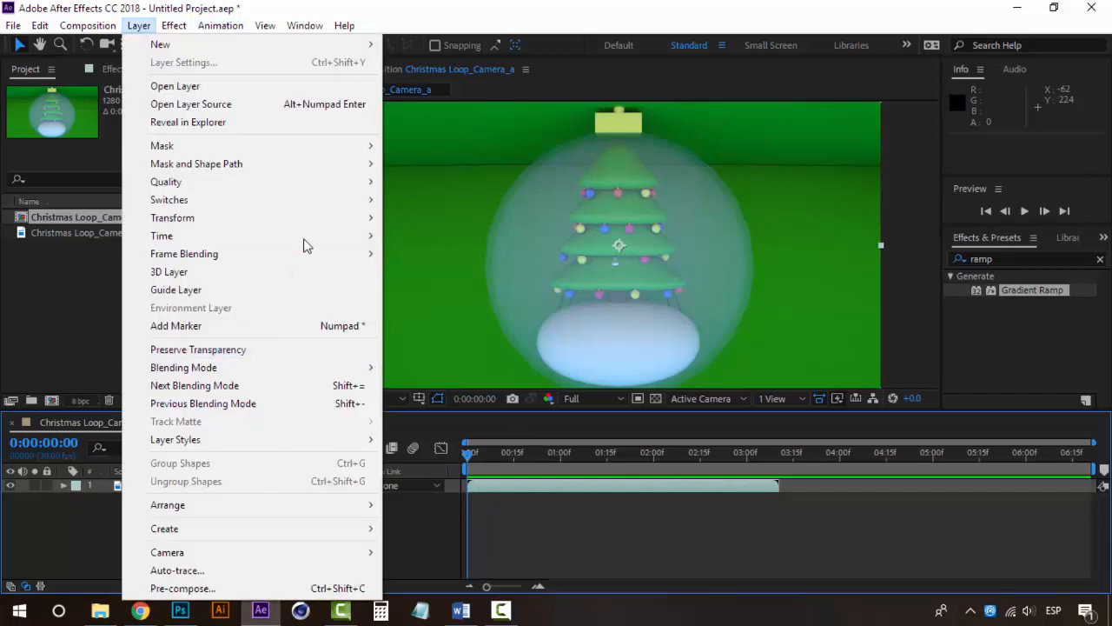
mouse_move(311, 236)
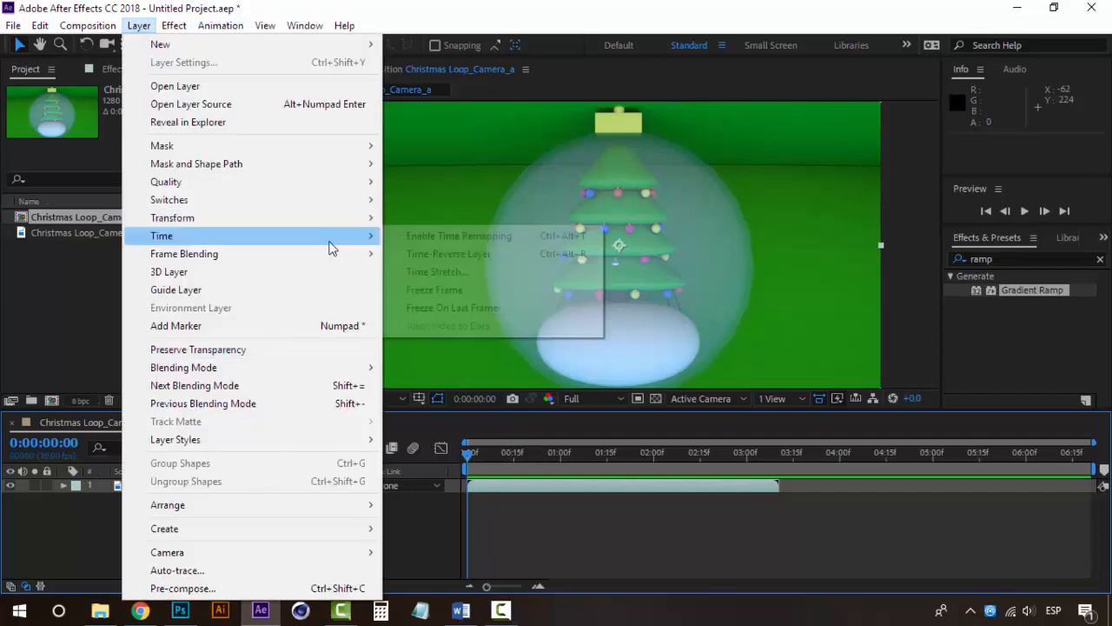
left_click(460, 272)
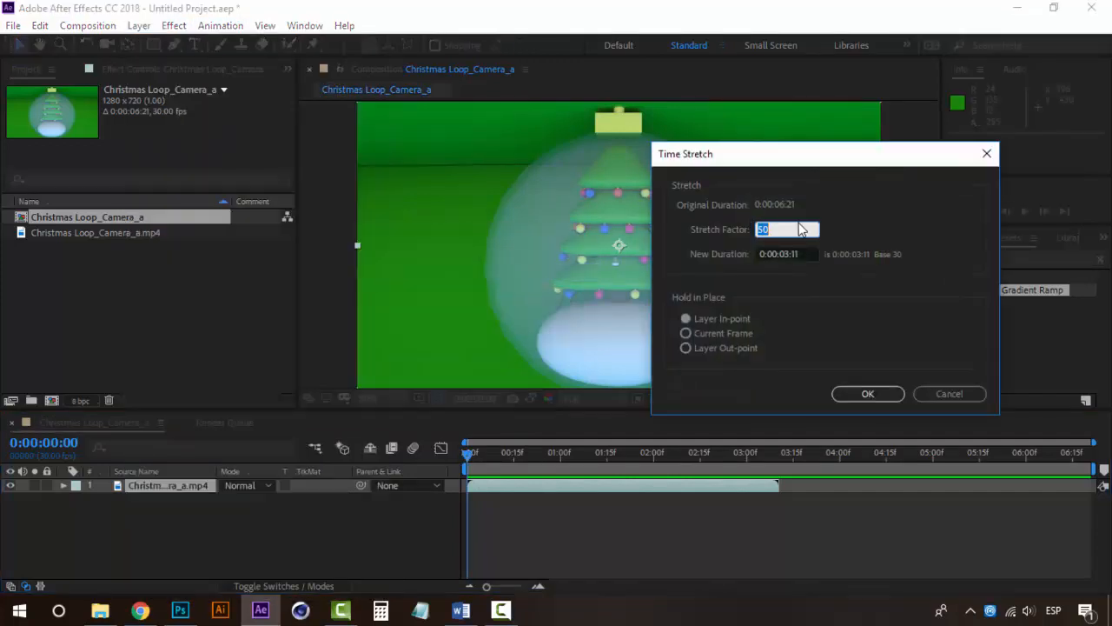
type("200")
left_click(841, 395)
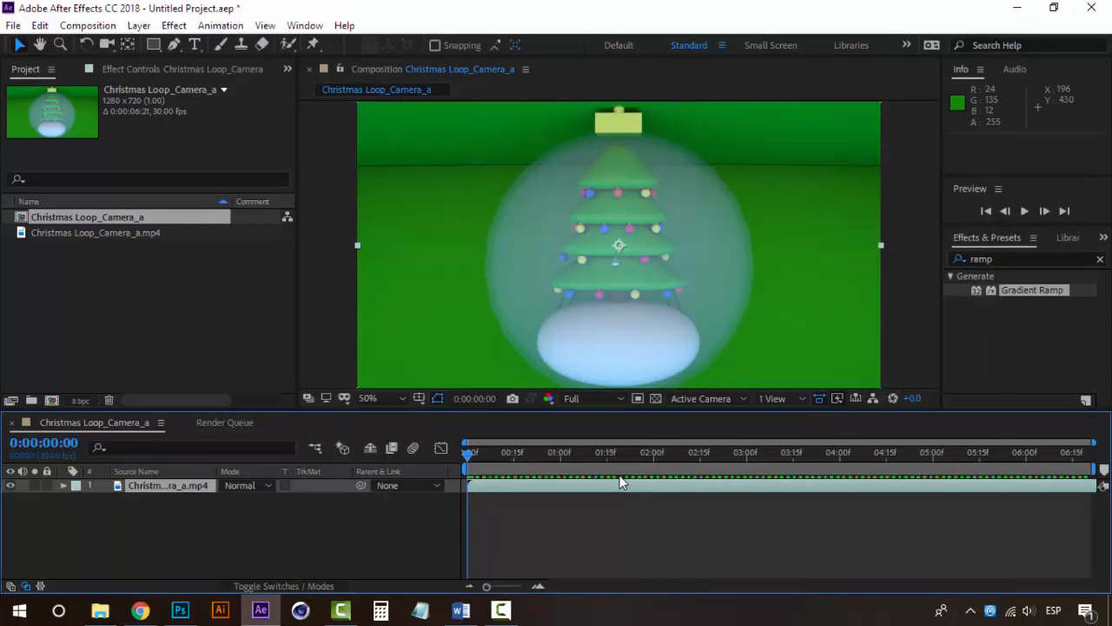
key("space")
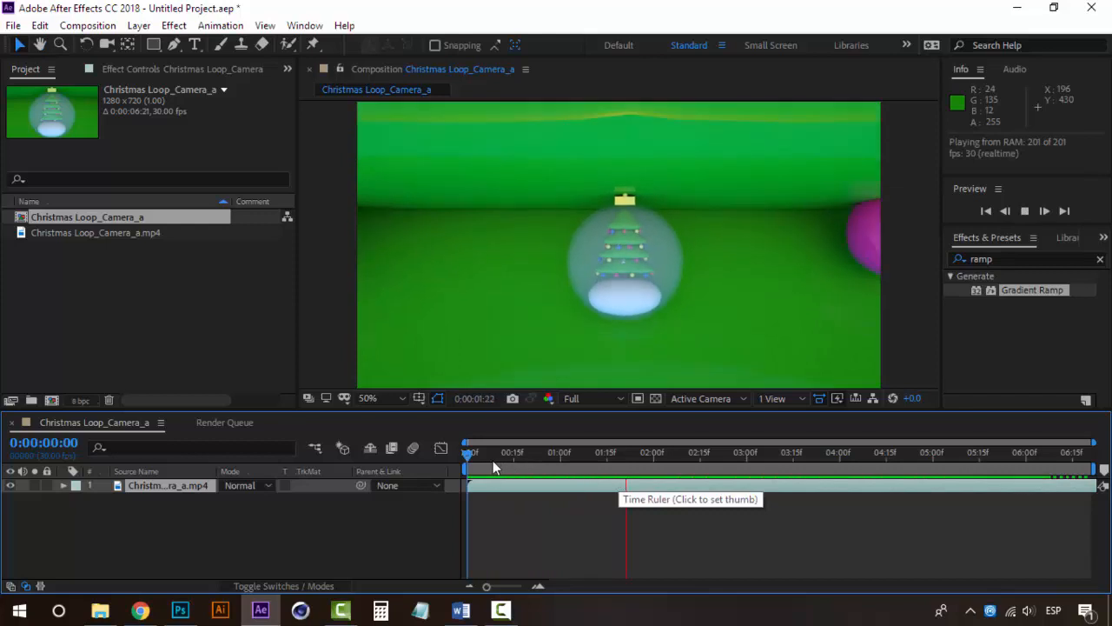
key("space")
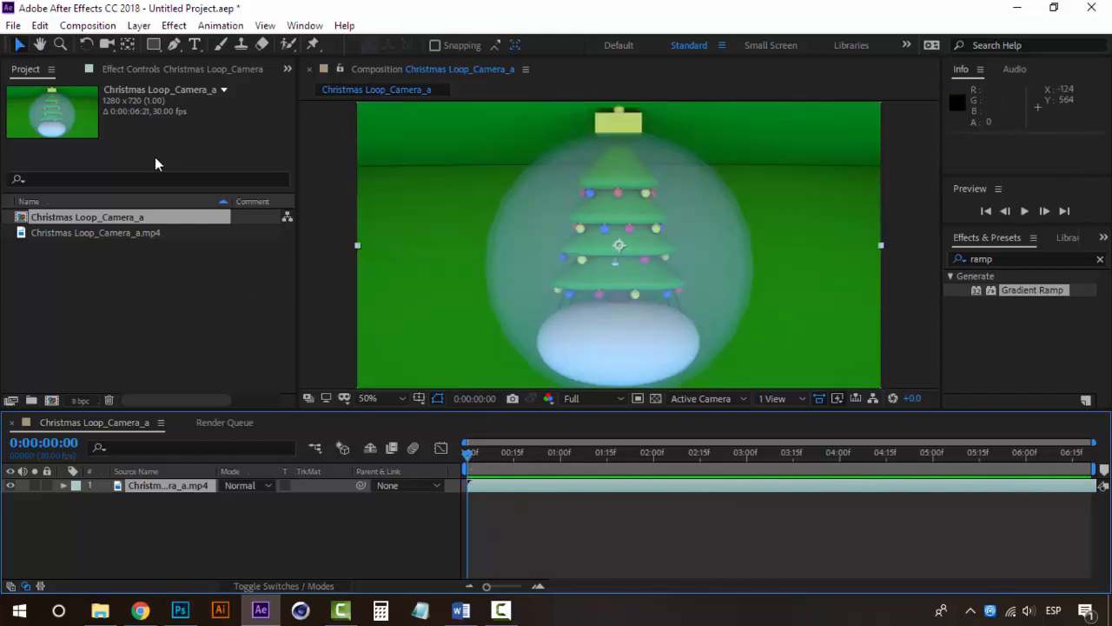
Set the video layer's Time Stretch factor to 20
left_click(174, 25)
mouse_move(286, 192)
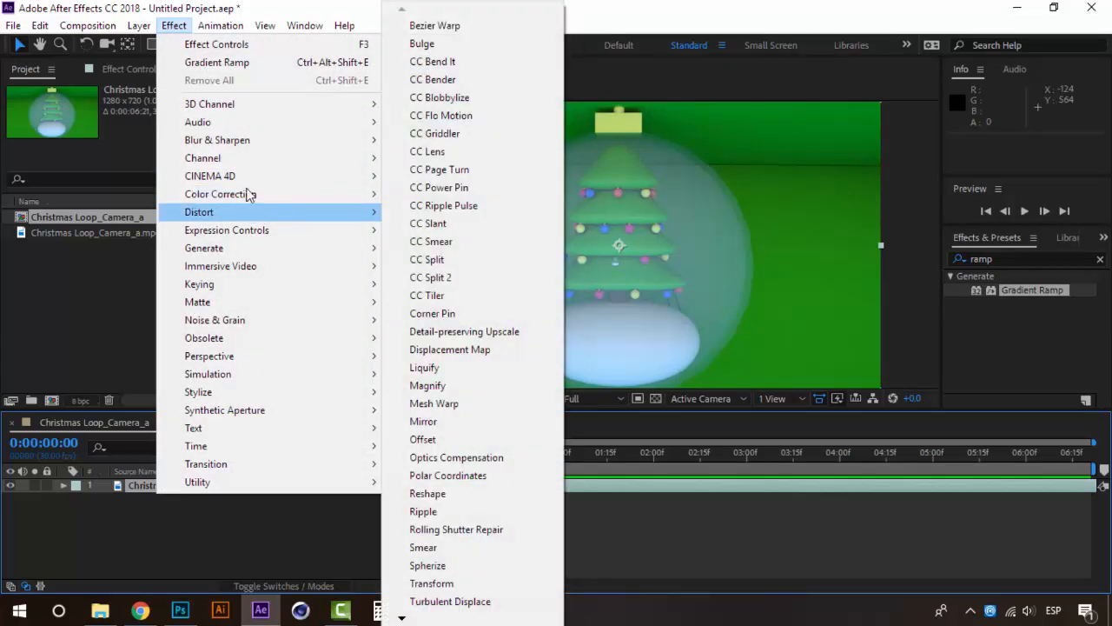
mouse_move(139, 26)
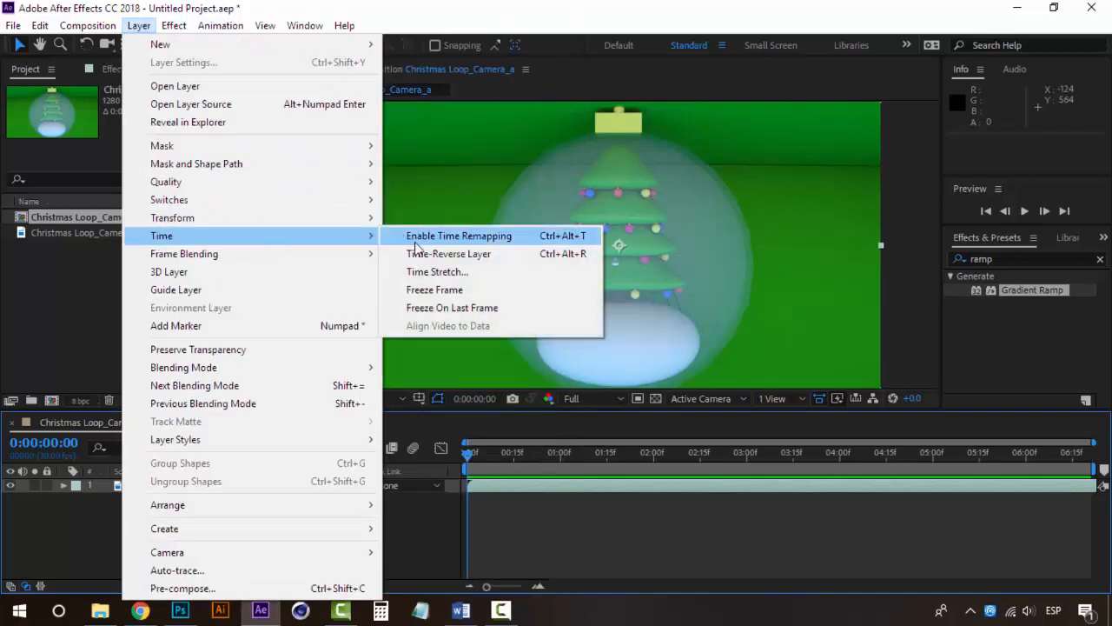
left_click(426, 269)
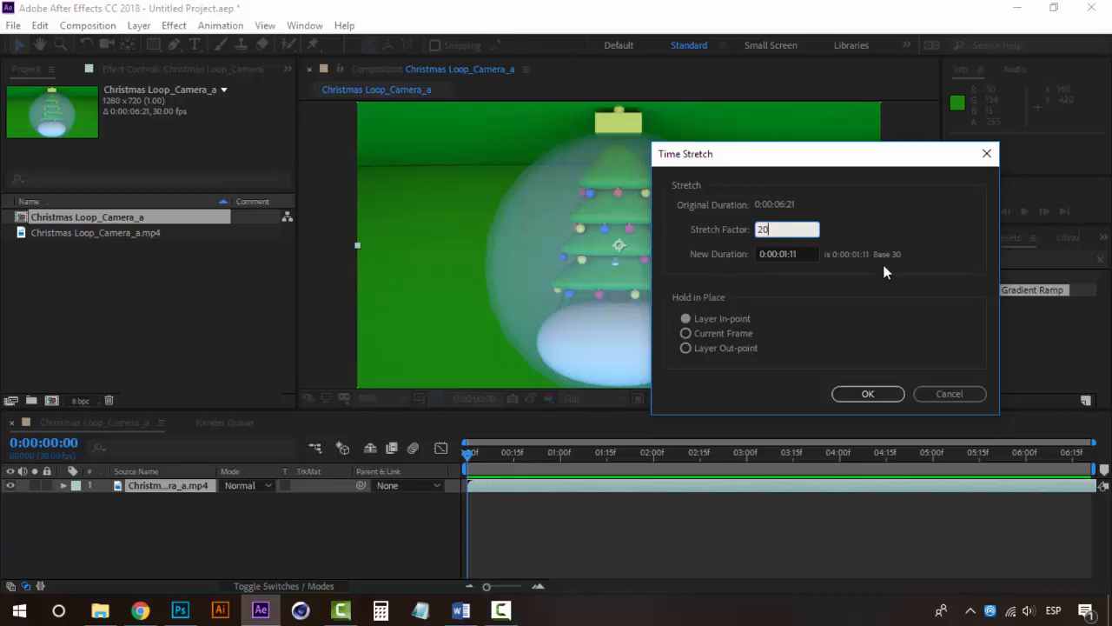
left_click(867, 394)
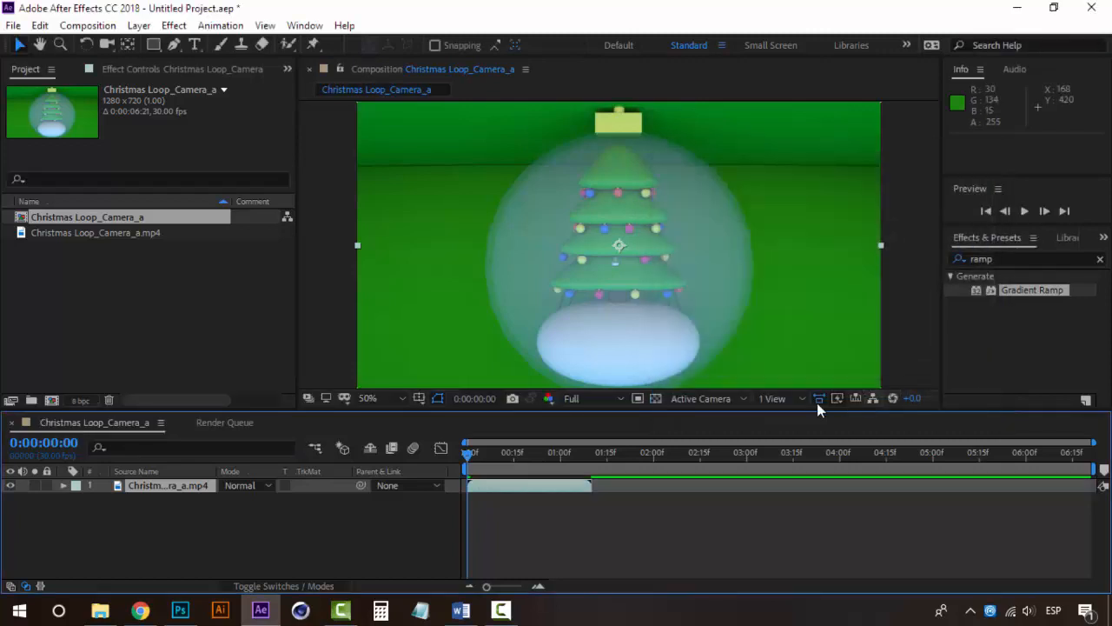
Switch the keyboard to English (United States) and end the work area at the clip's last frame, 0:00:01:10
left_click(593, 457)
left_click_drag(594, 456, 591, 457)
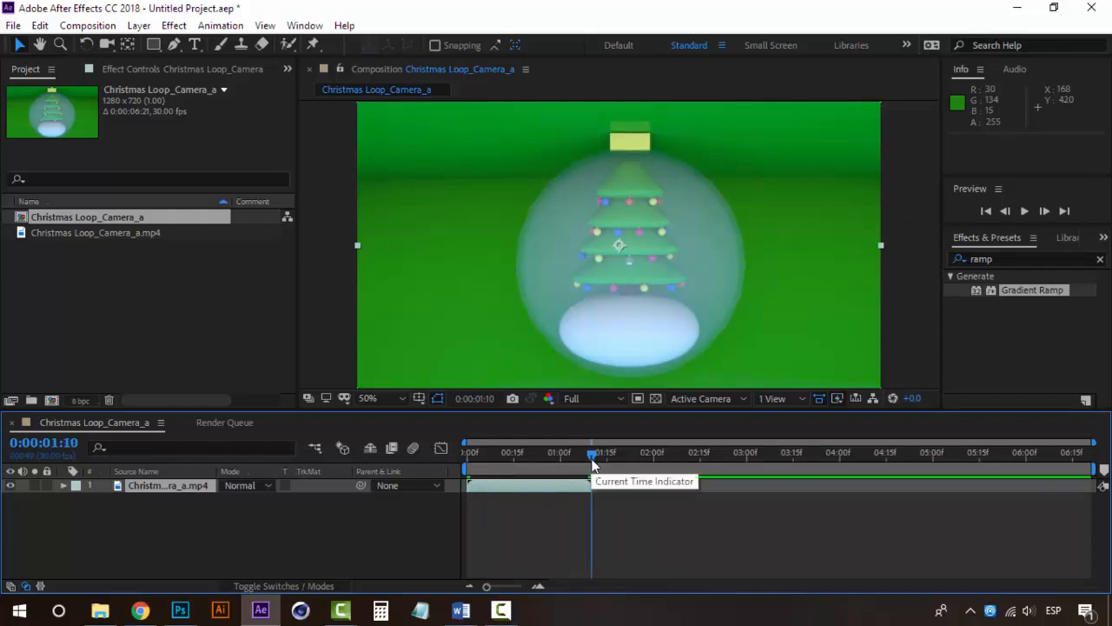
left_click(1055, 610)
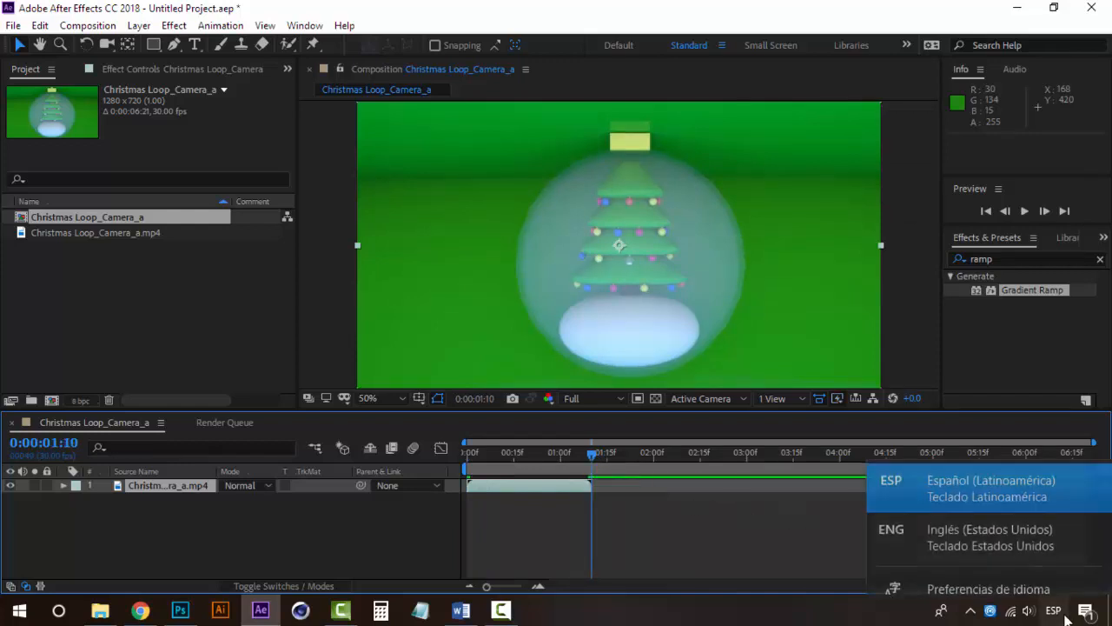
left_click(1039, 527)
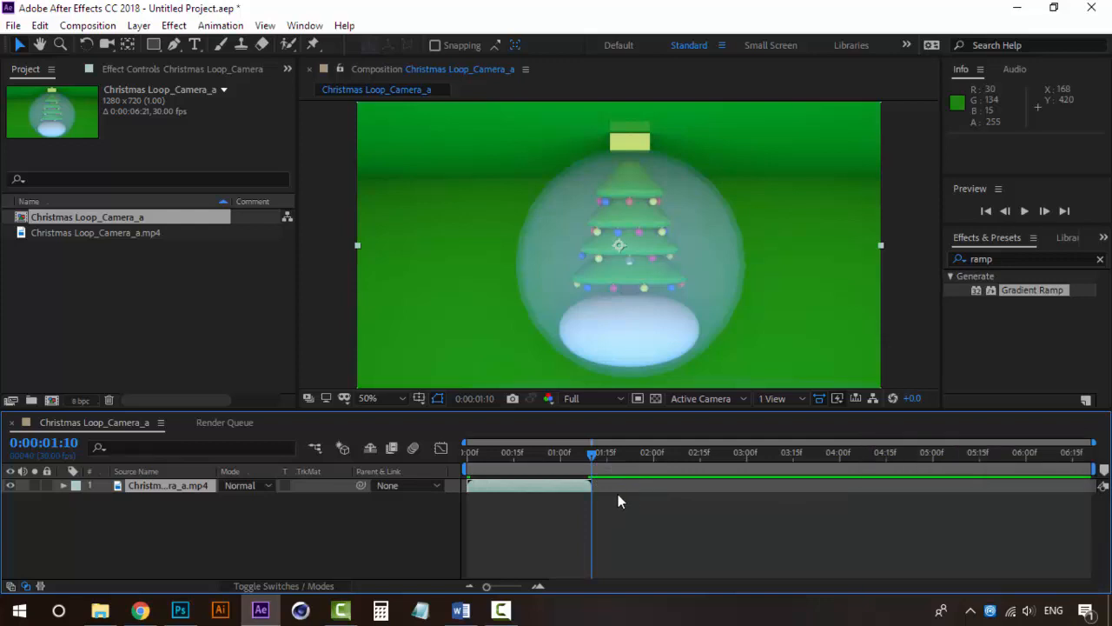
key("n")
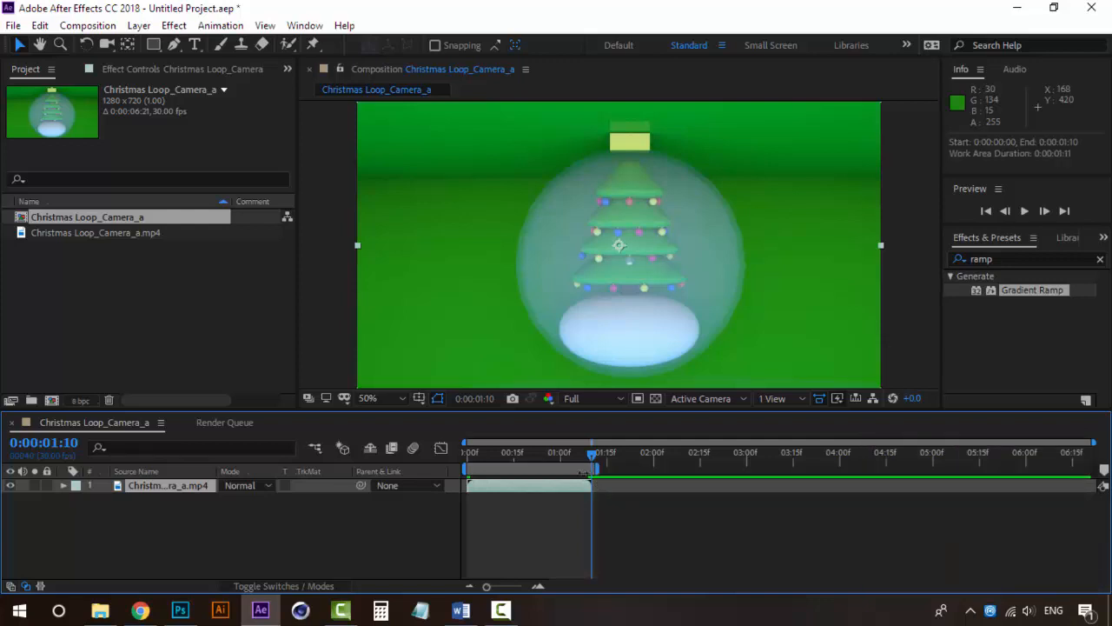
right_click(582, 471)
Preview the sped-up clip looping within the work area and return to the first frame
left_click(522, 455)
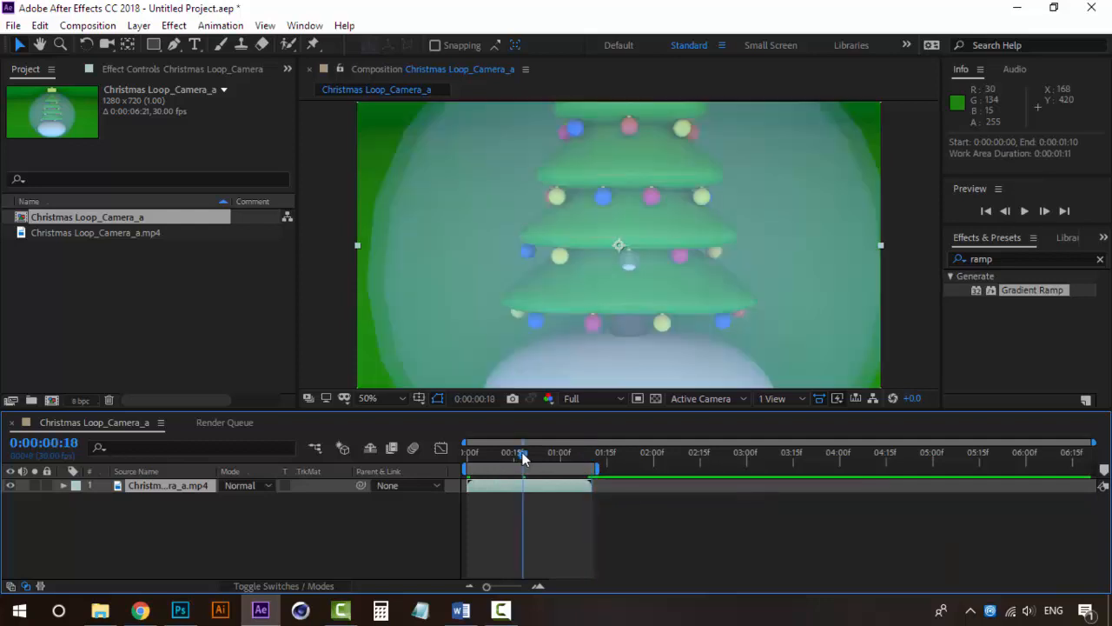
key("space")
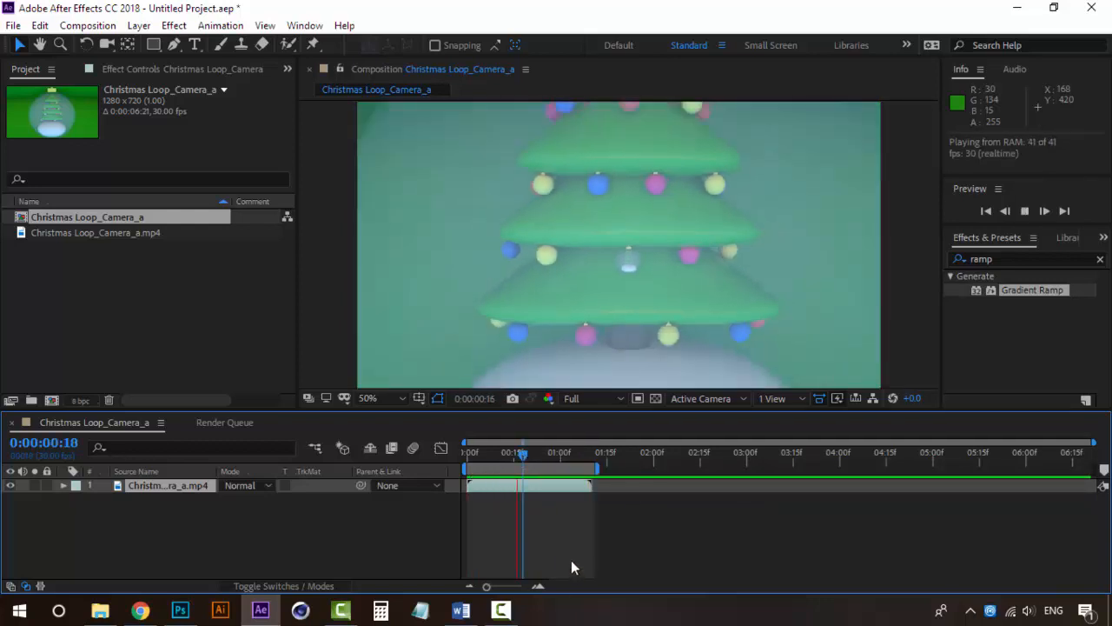
left_click(469, 455)
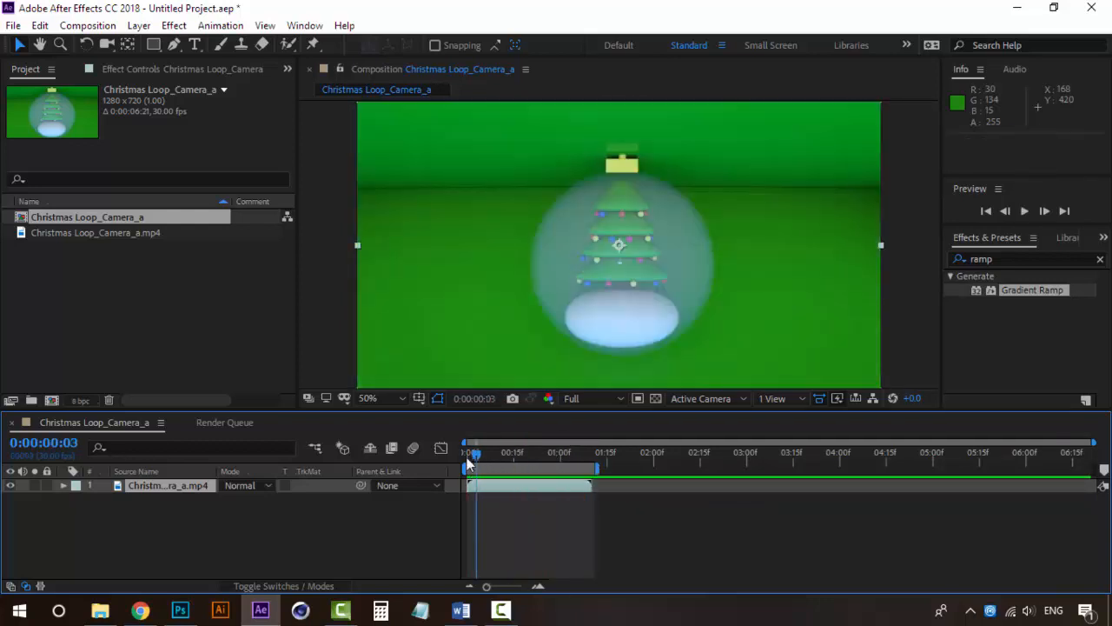
scroll(667, 222, "down", 2)
key("space")
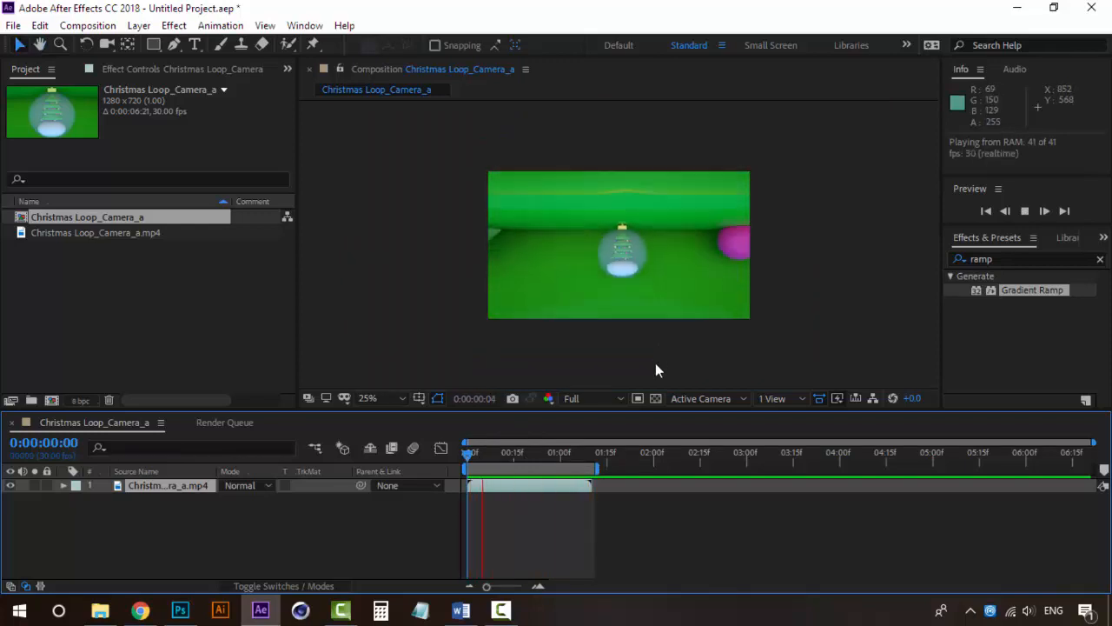
left_click(467, 453)
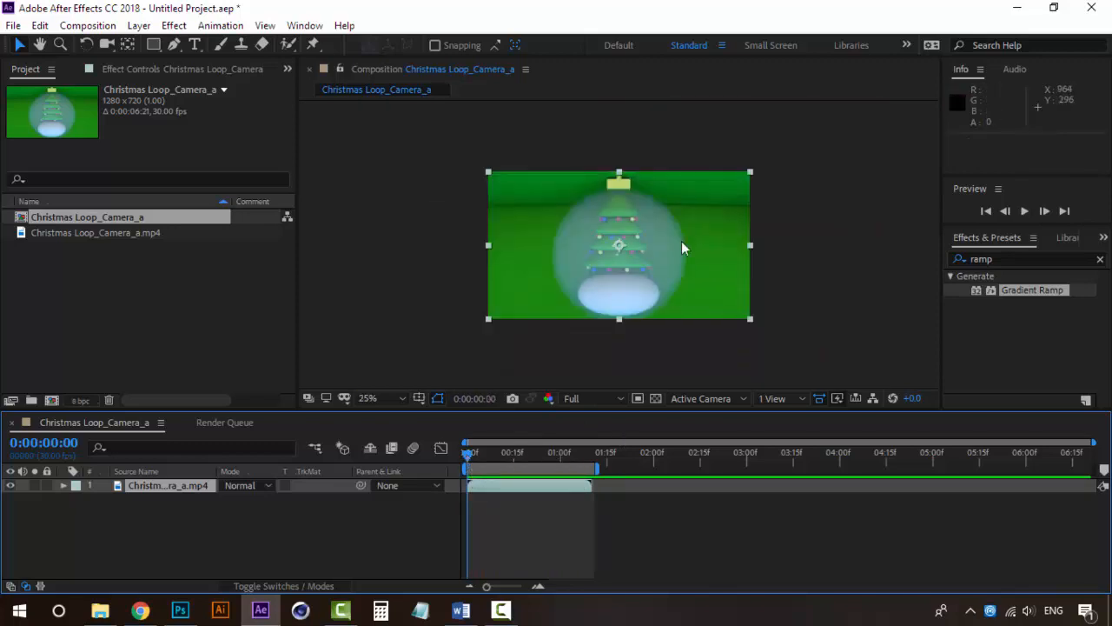
Replay the looped clip, return to 0:00:00:00 and inspect the frame at a larger scale
key("space")
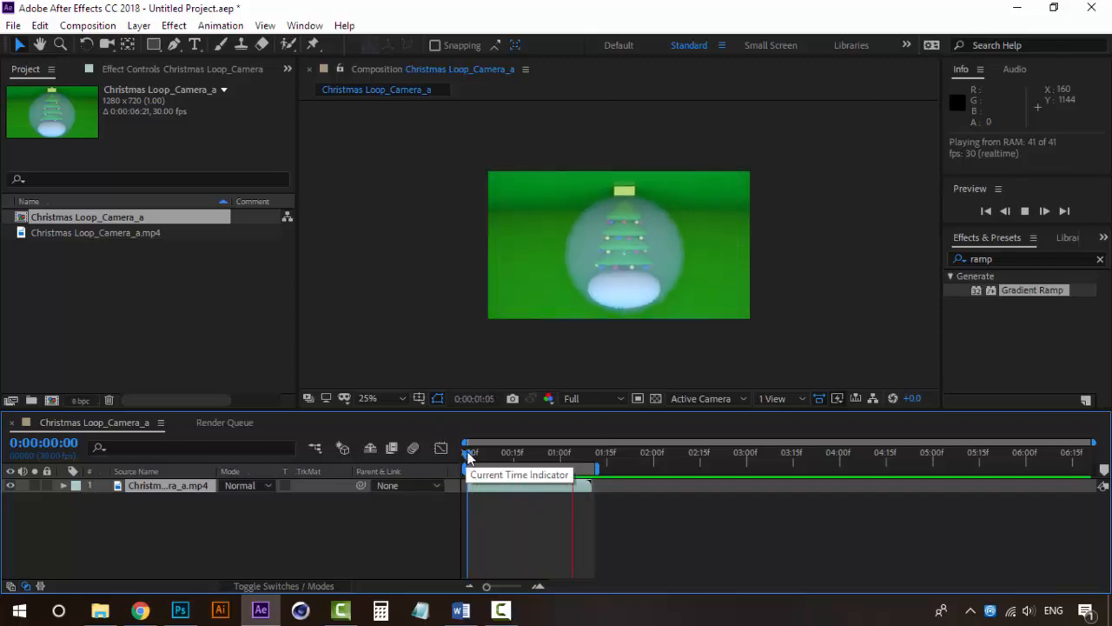
left_click(467, 453)
key("period")
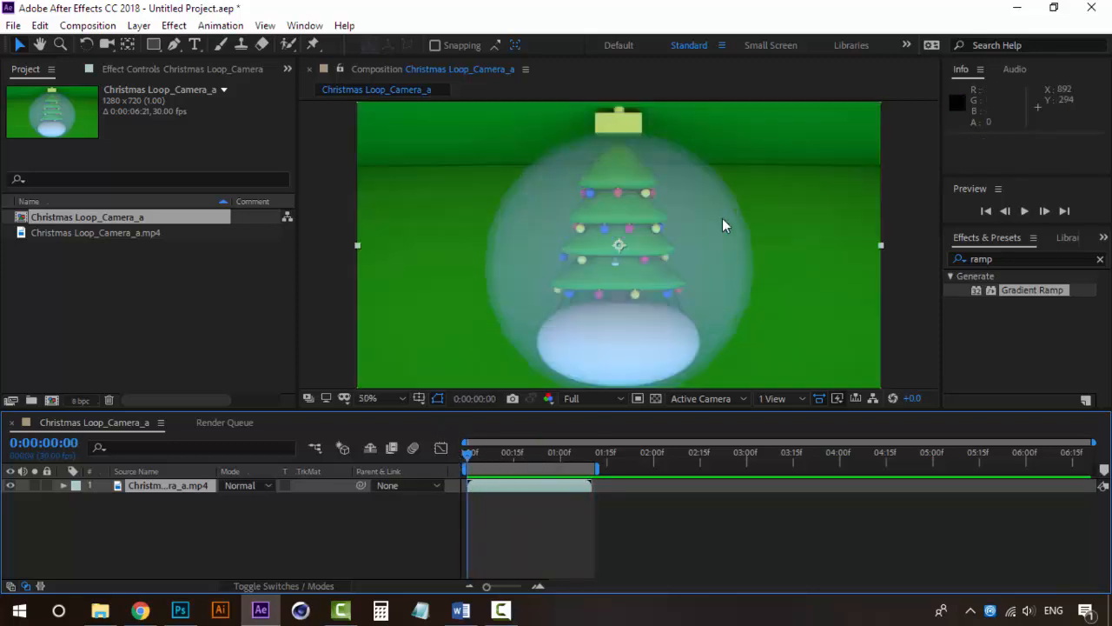
key("comma")
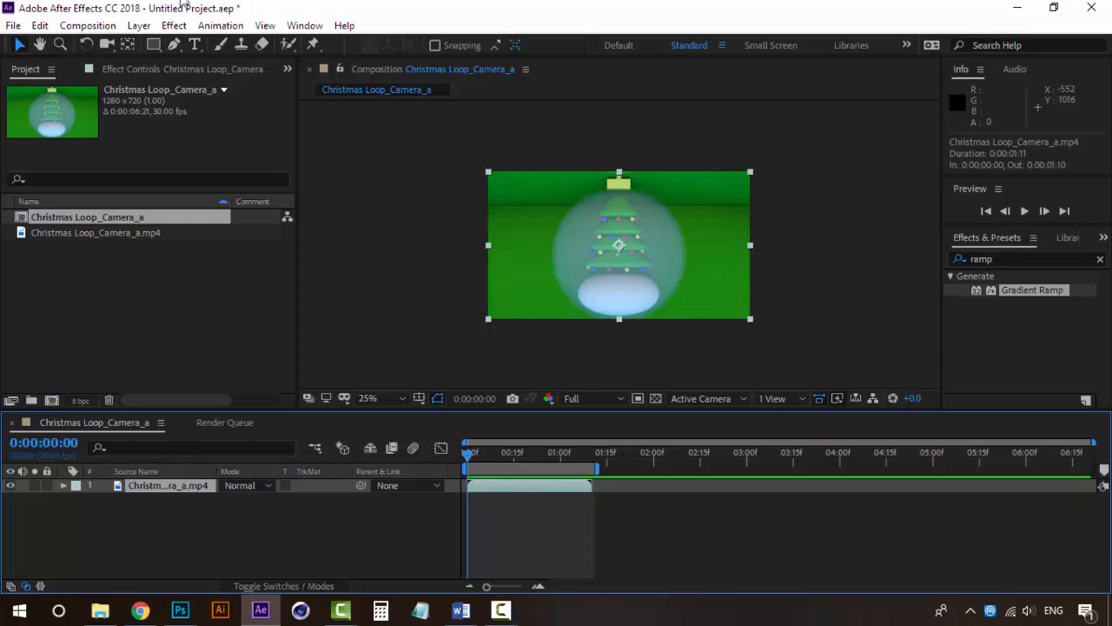
Add a new adjustment layer above the video layer and clear the "ramp" effects search
left_click(148, 29)
key("Down")
key("Right")
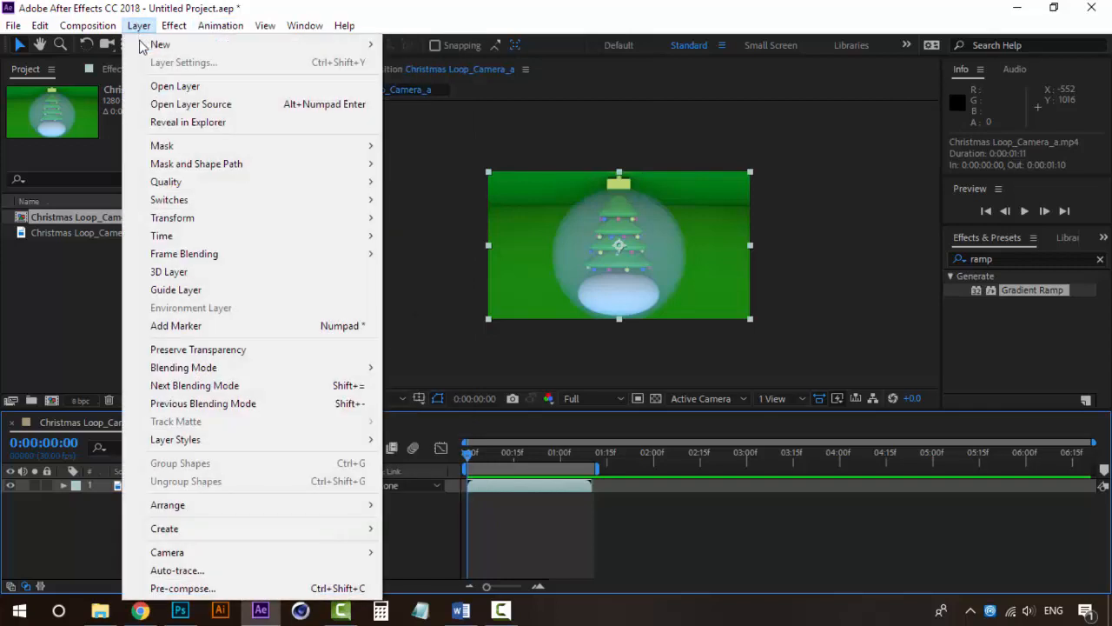
left_click(463, 153)
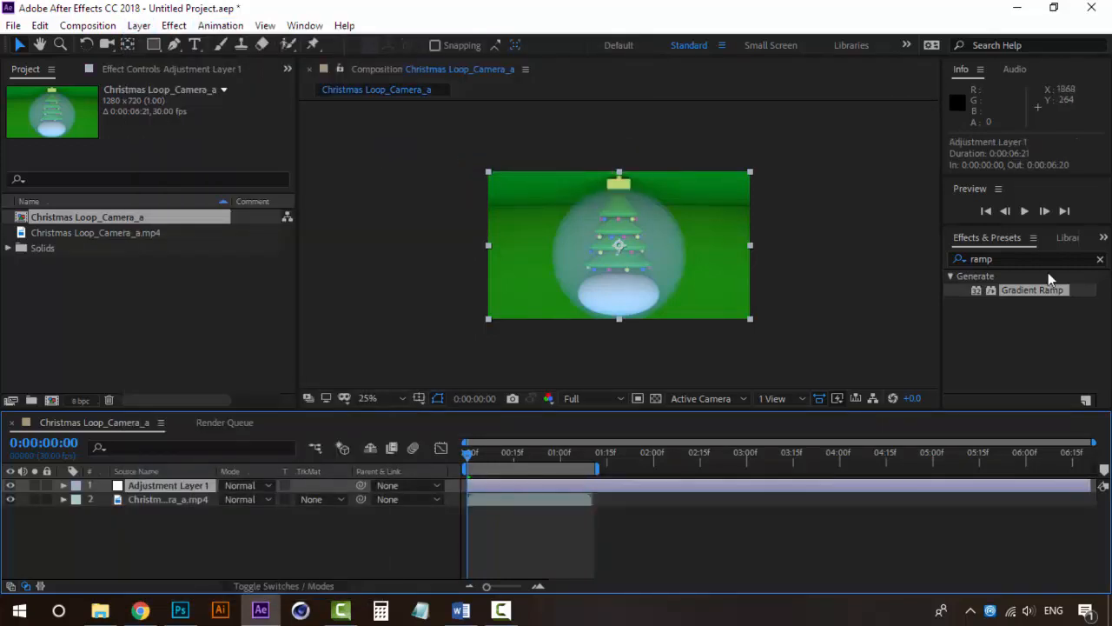
left_click(1100, 261)
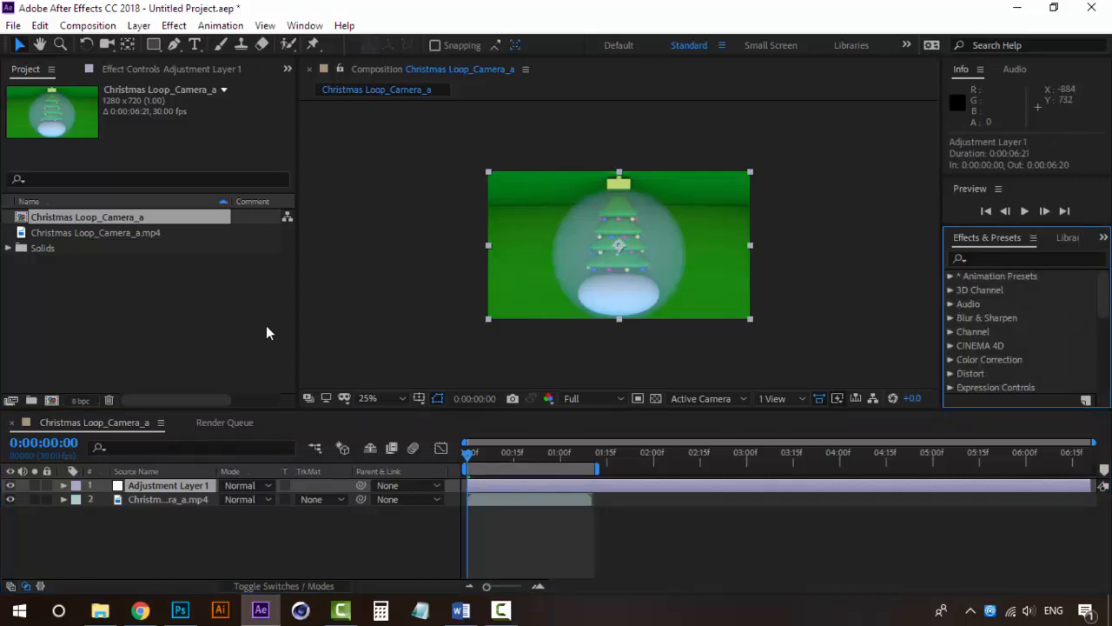
Apply the Gaussian Blur effect to Adjustment Layer 1
left_click(174, 25)
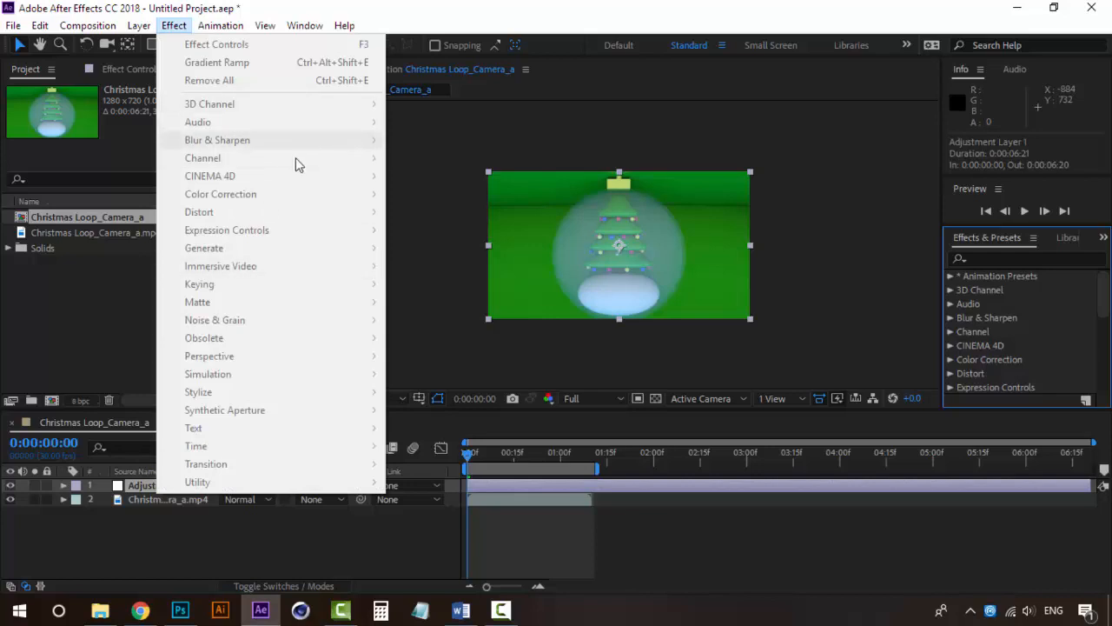
left_click(114, 227)
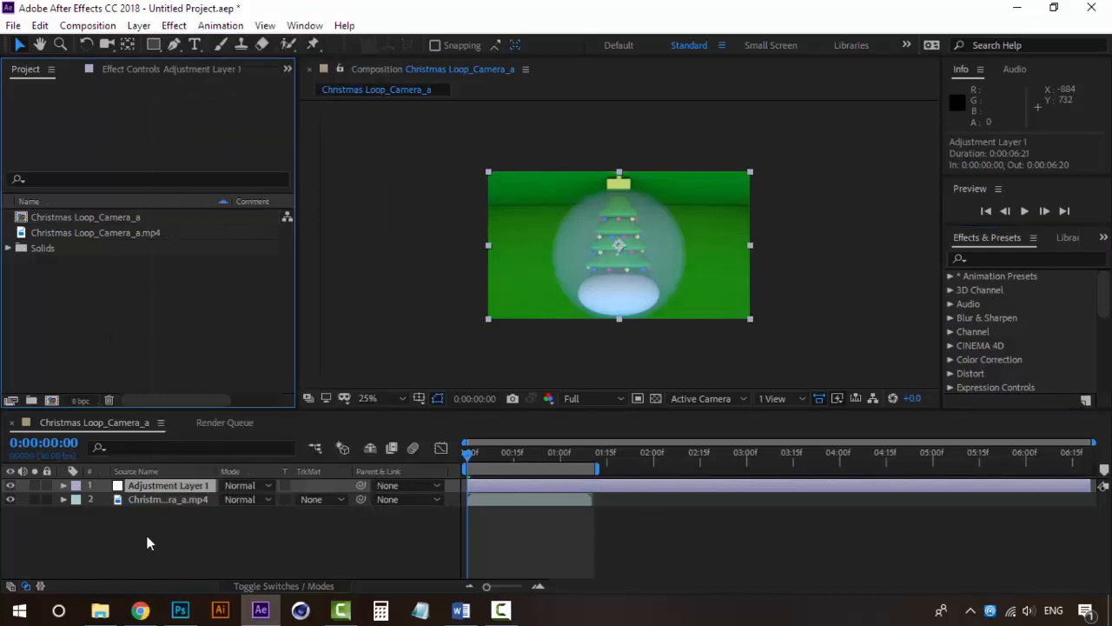
left_click(166, 487)
left_click(138, 25)
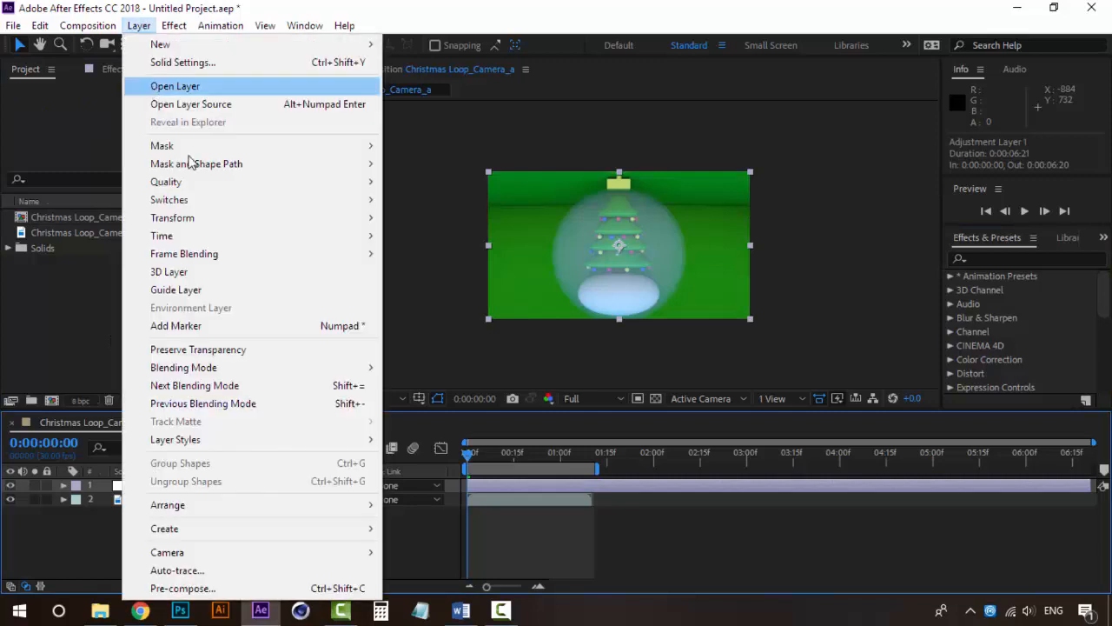
mouse_move(174, 25)
mouse_move(286, 141)
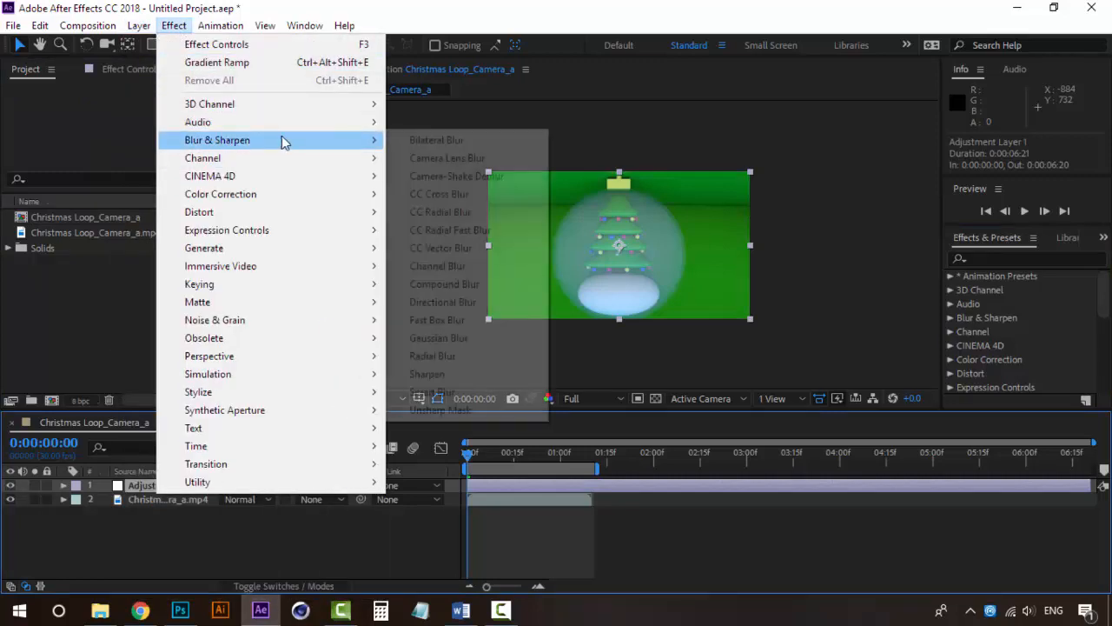
left_click(458, 338)
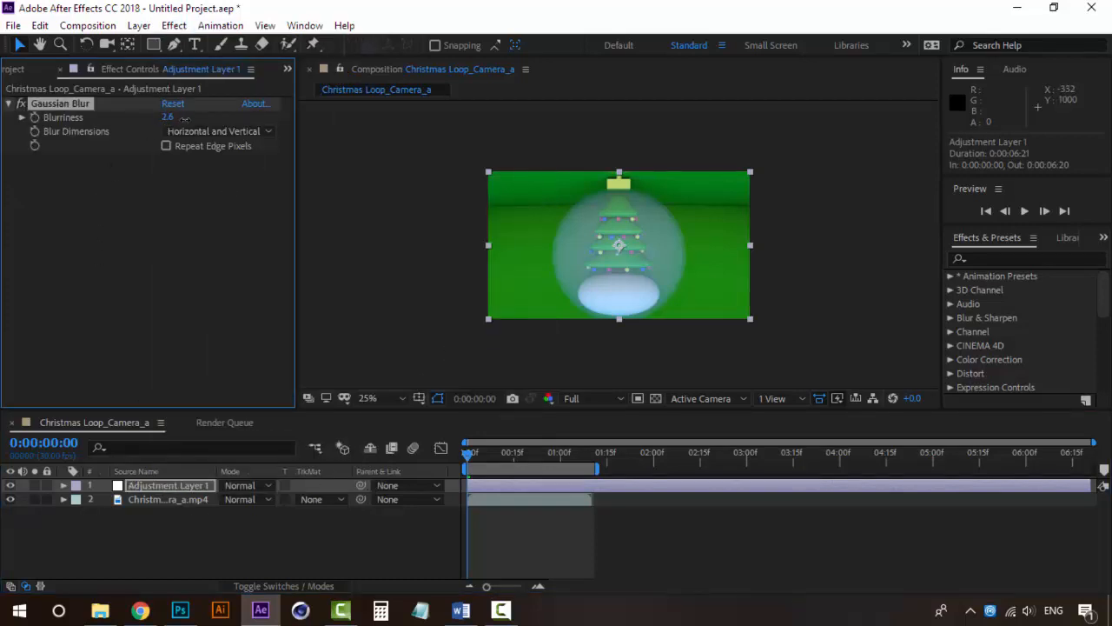
Set the Gaussian Blur's Blurriness to about 80.3 and inspect the blurred frame
left_click_drag(255, 105, 811, 114)
scroll(689, 246, "up", 2)
scroll(689, 246, "down", 2)
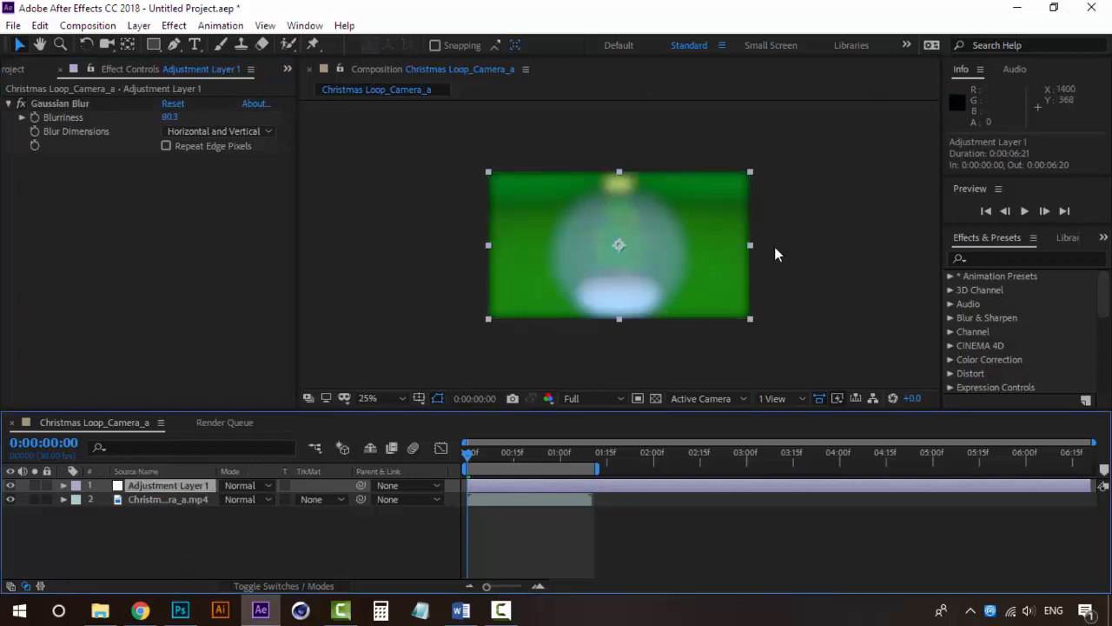
scroll(756, 237, "up", 2)
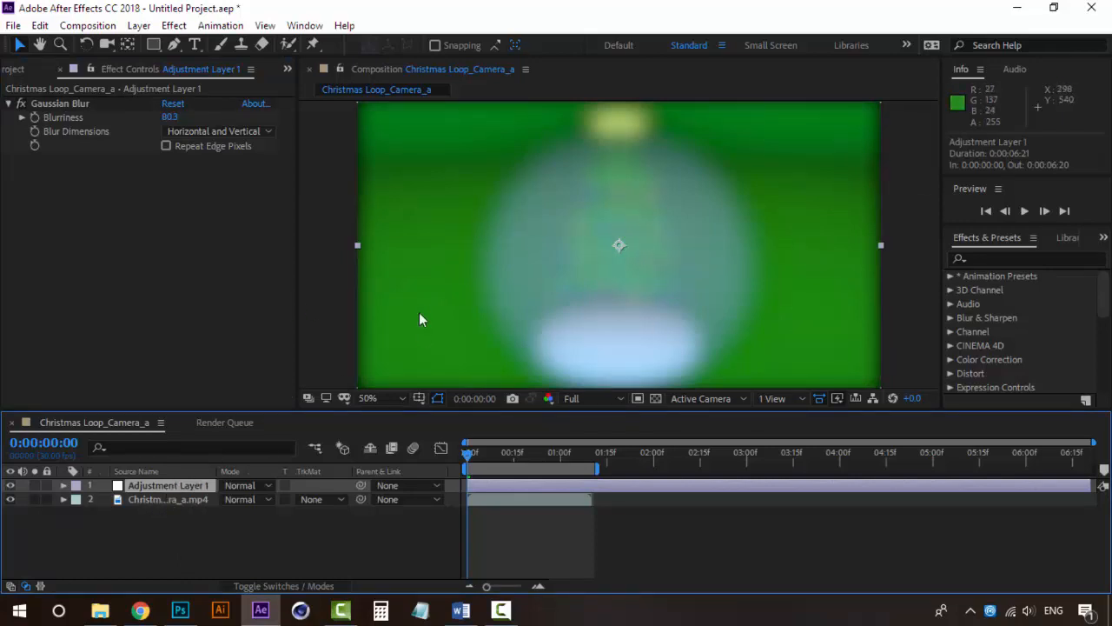
Toggle the adjustment layer's visibility off and on several times to compare the clip with and without the blur
left_click(11, 489)
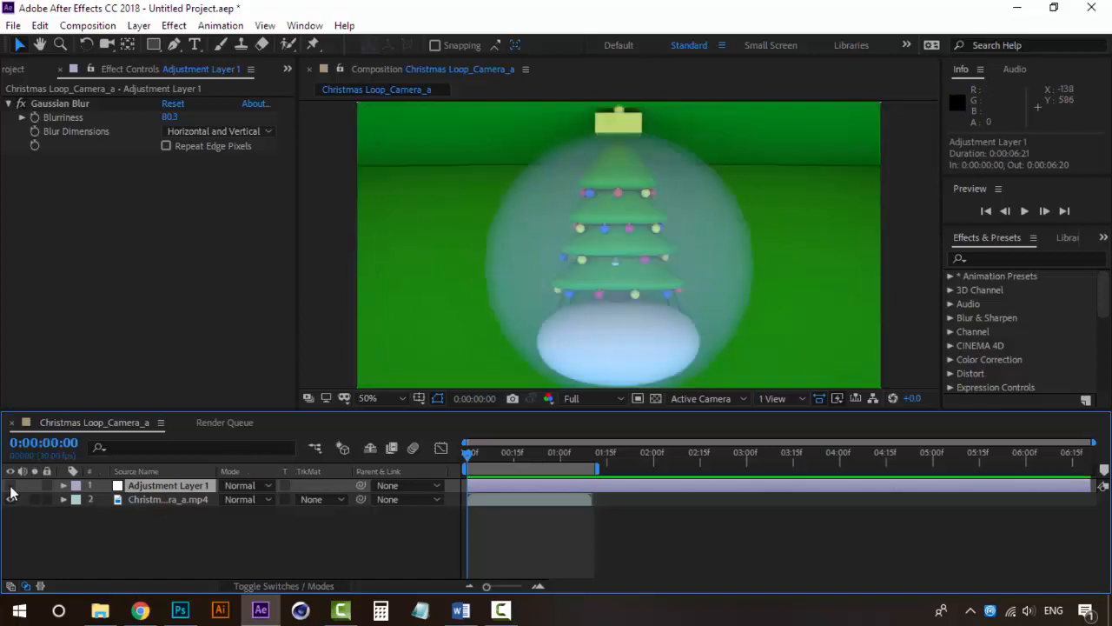
left_click(11, 488)
left_click(12, 489)
left_click(11, 488)
left_click(10, 488)
left_click(11, 488)
Move the adjustment layer below the video layer to test the stacking order and put it back on top
left_click_drag(179, 485, 177, 521)
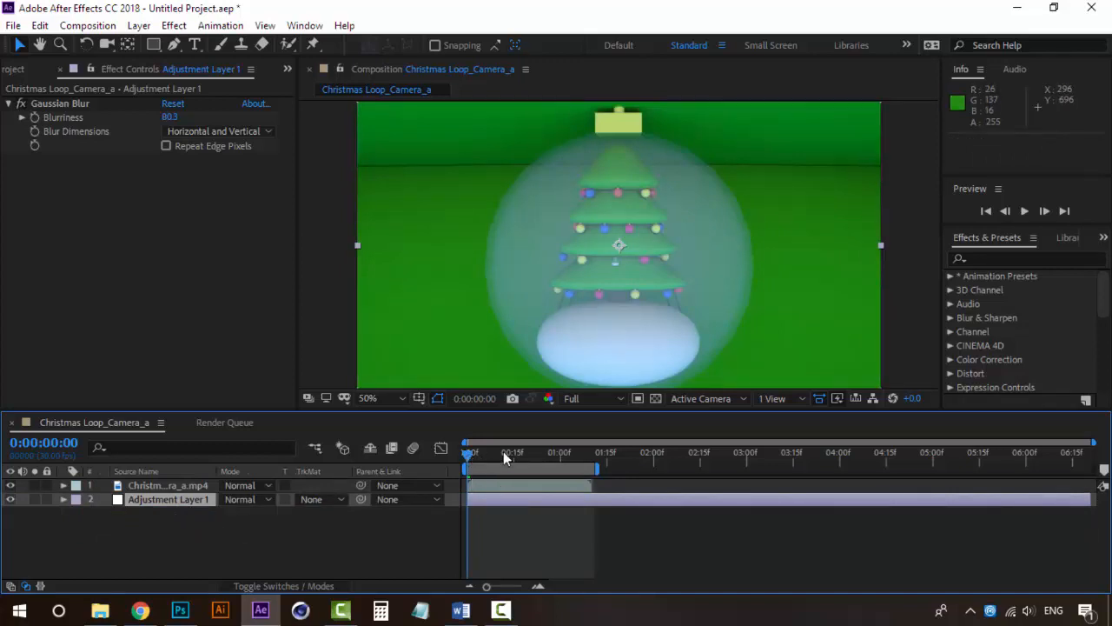
left_click_drag(503, 452, 463, 452)
left_click_drag(169, 508, 182, 482)
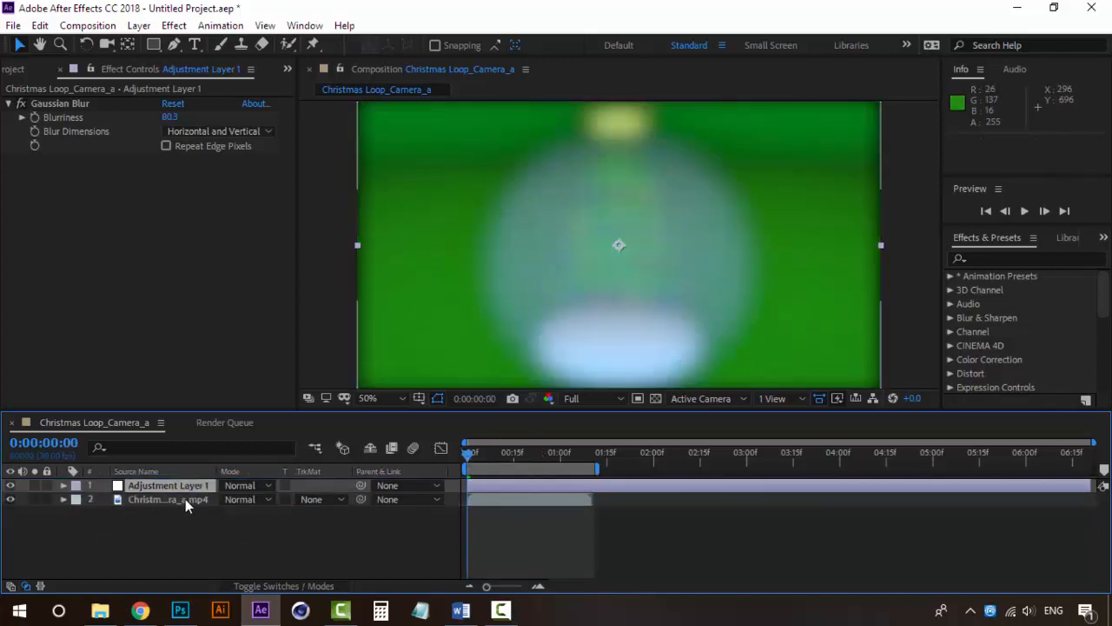
left_click(187, 472)
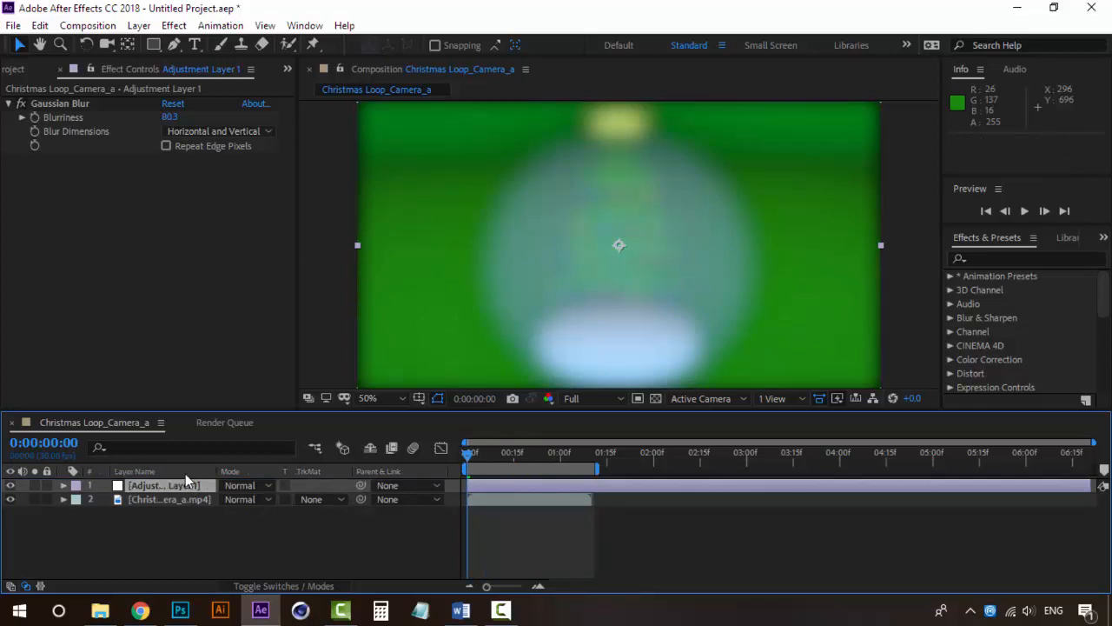
left_click(185, 474)
left_click(169, 536)
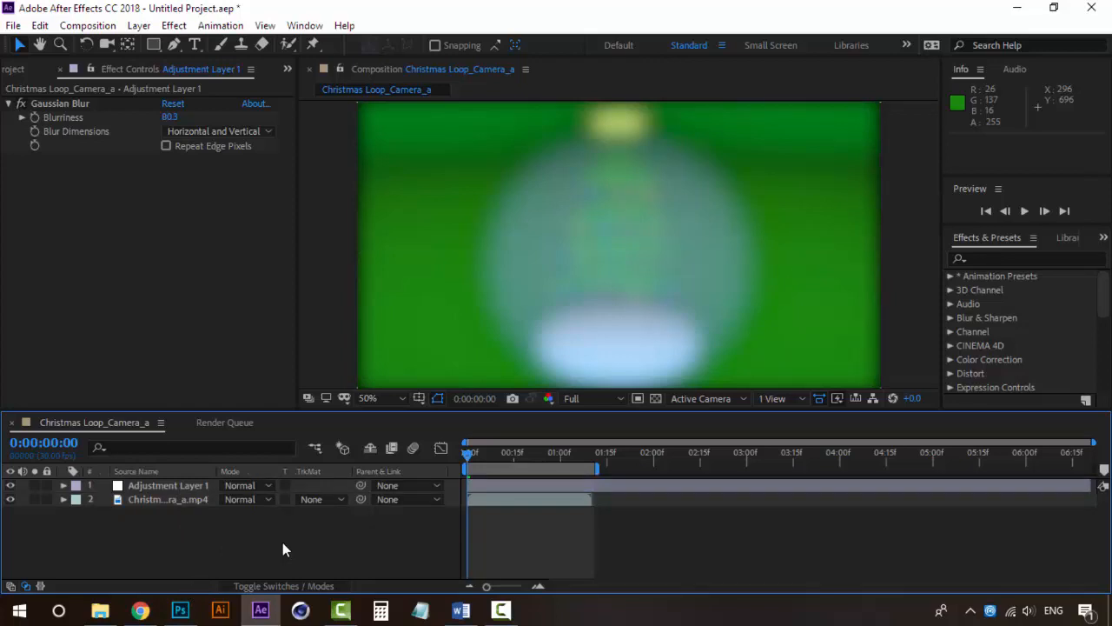
Delete the Gaussian Blur effect from Adjustment Layer 1
left_click(168, 488)
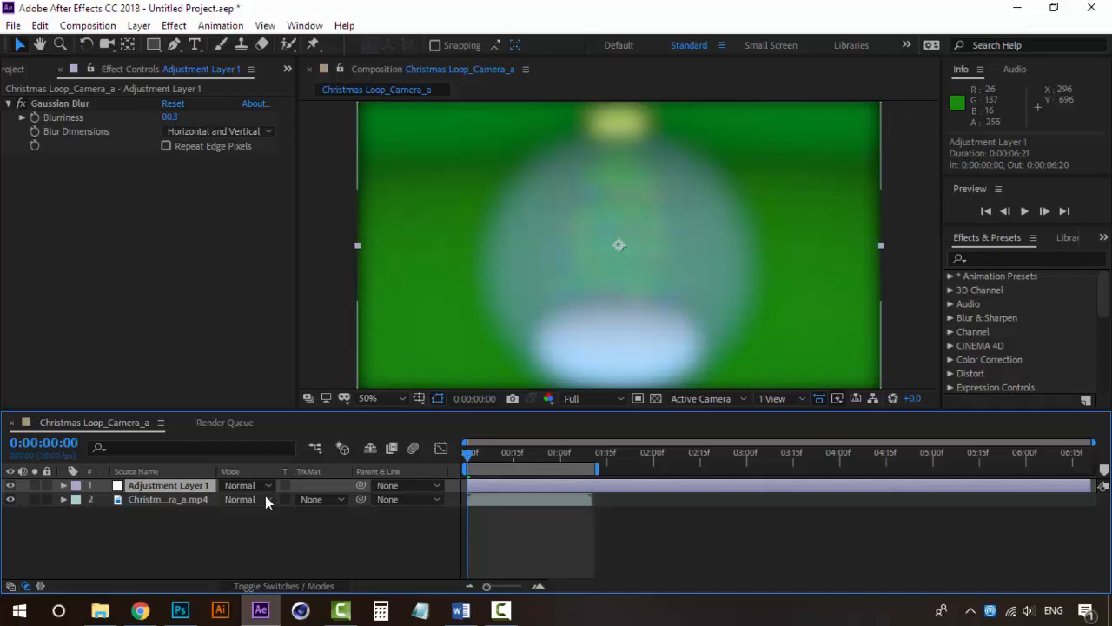
left_click(77, 105)
key("Delete")
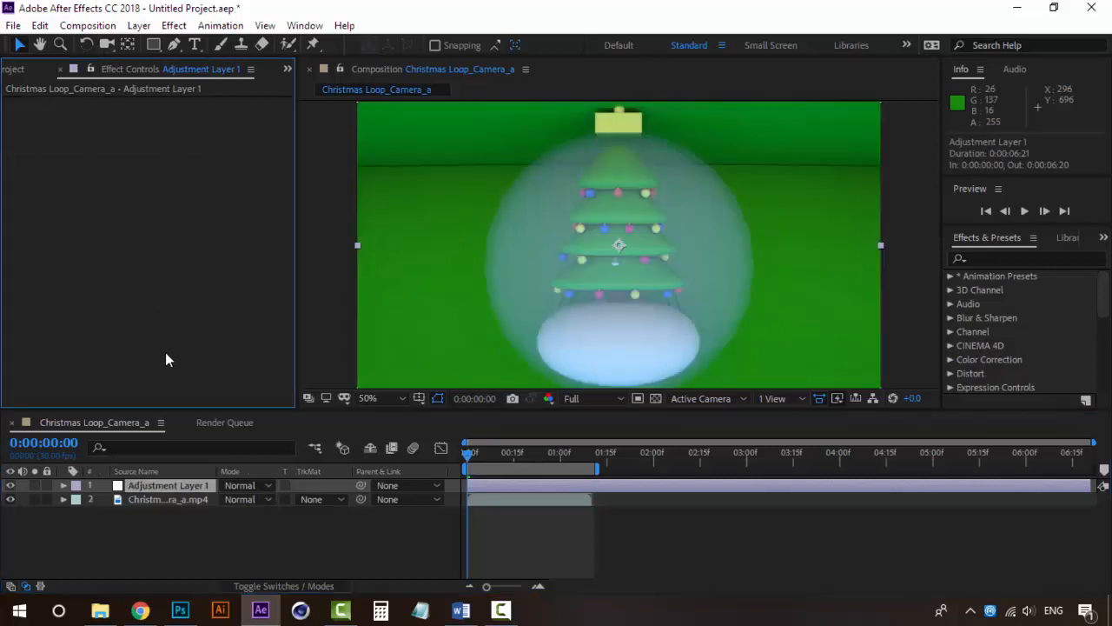
Apply the CC Kaleida stylize effect to Adjustment Layer 1 and preview it from the first frame
left_click(192, 485)
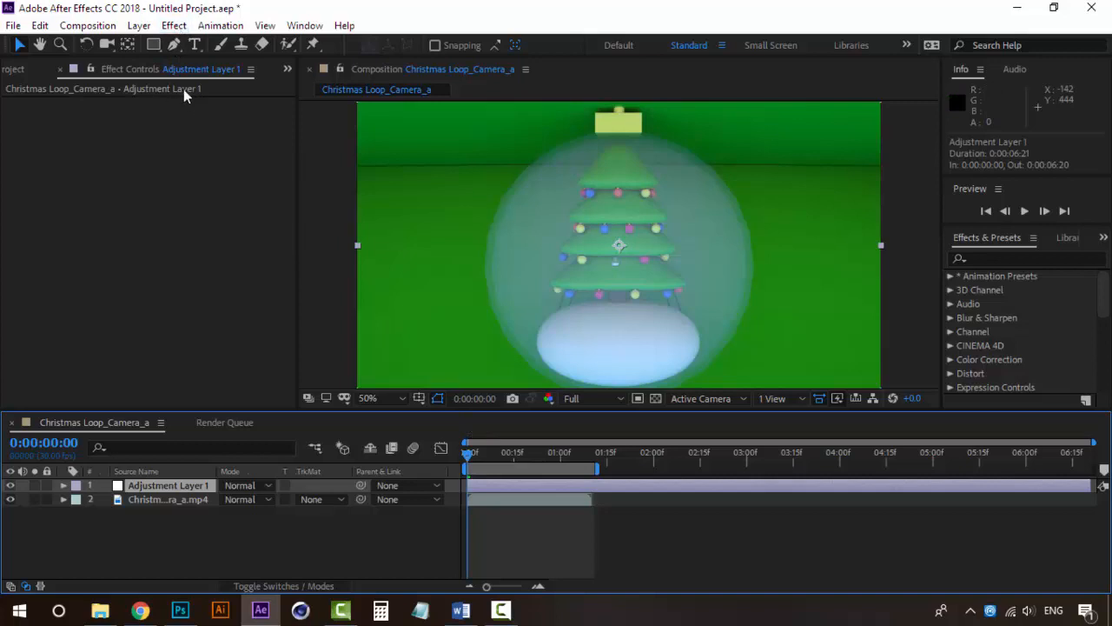
left_click(174, 25)
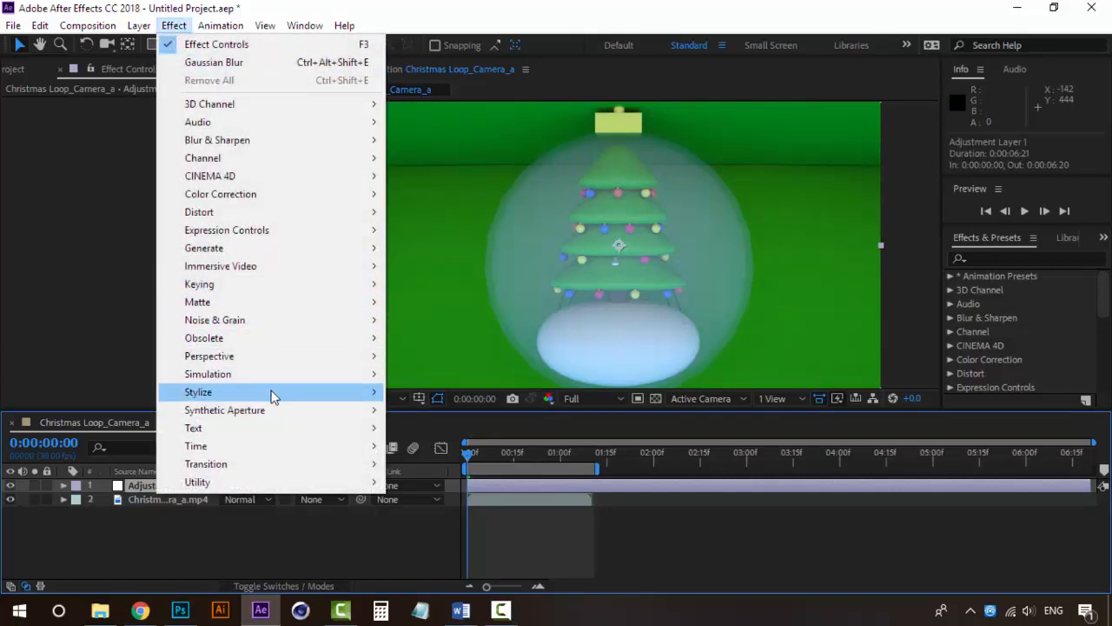
mouse_move(275, 392)
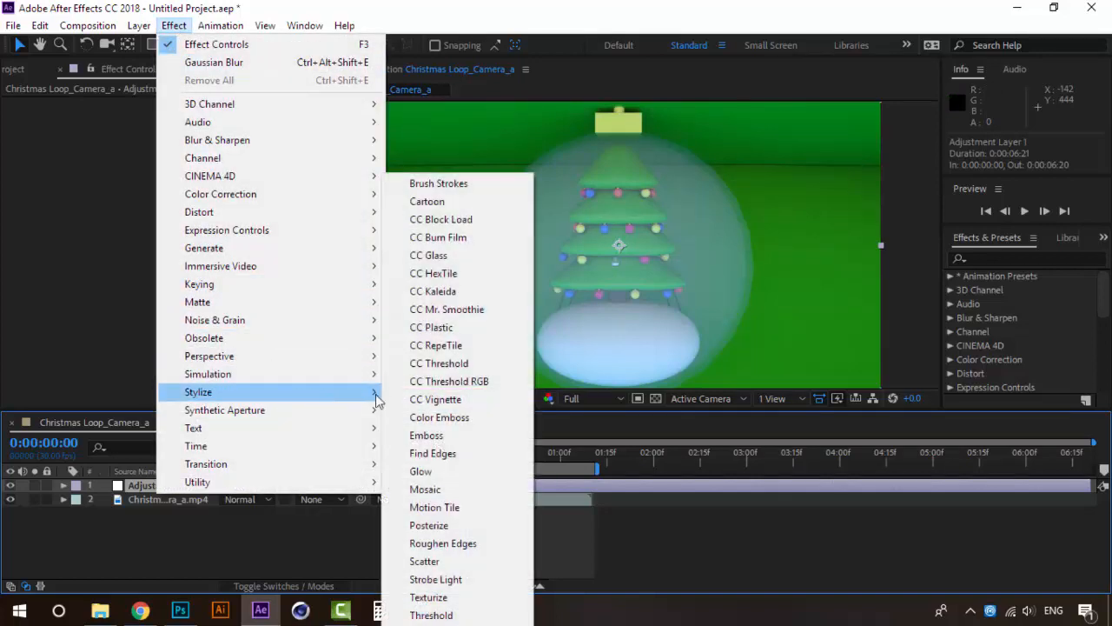
left_click(444, 295)
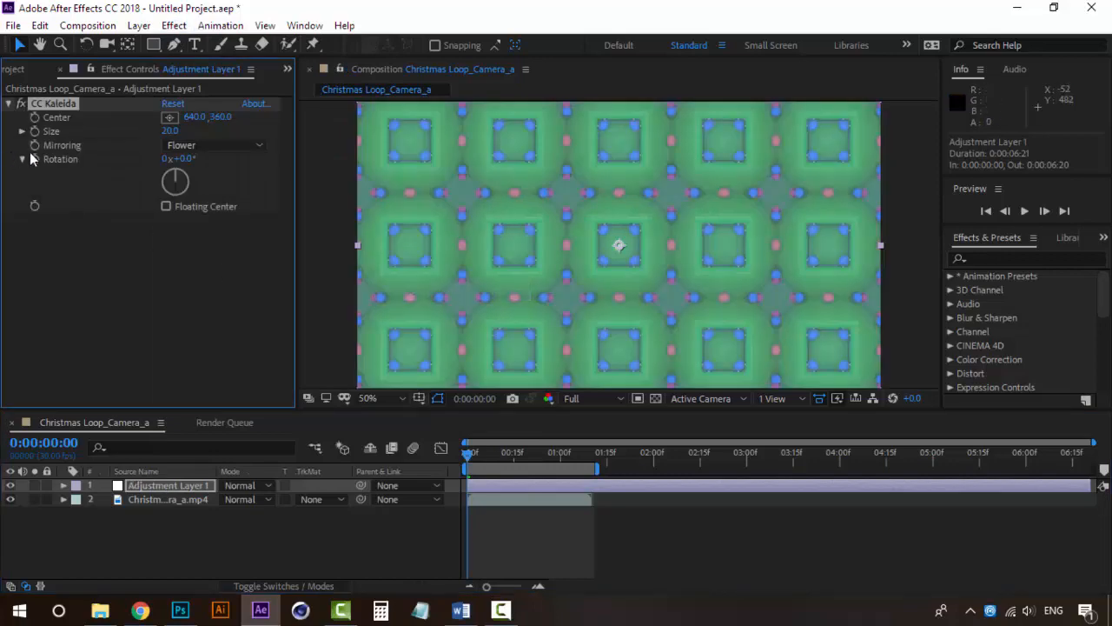
key("space")
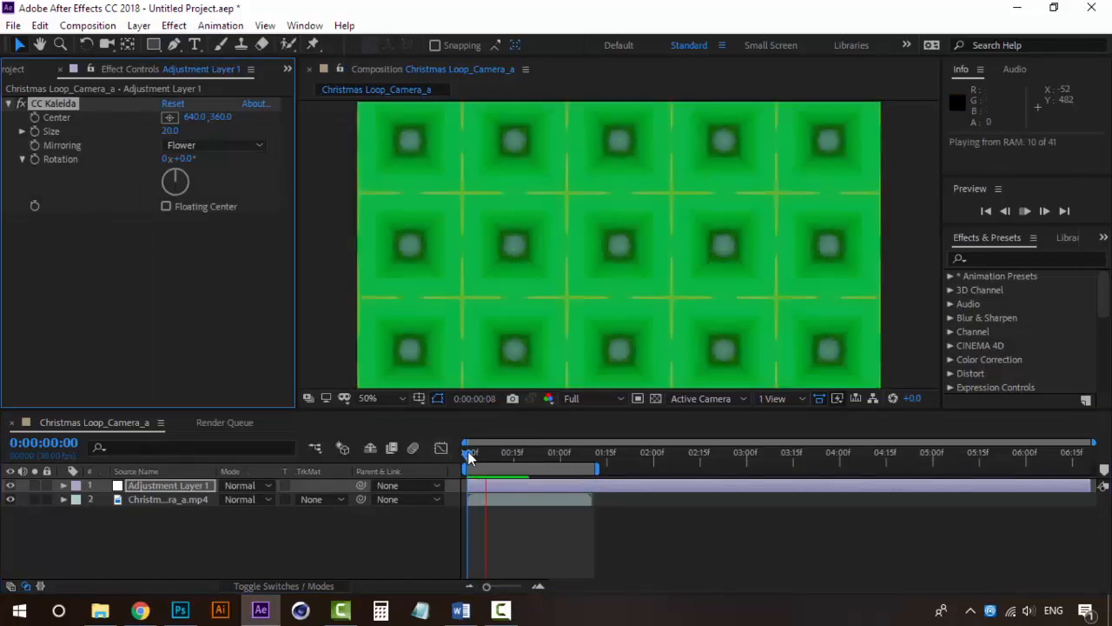
left_click(469, 456)
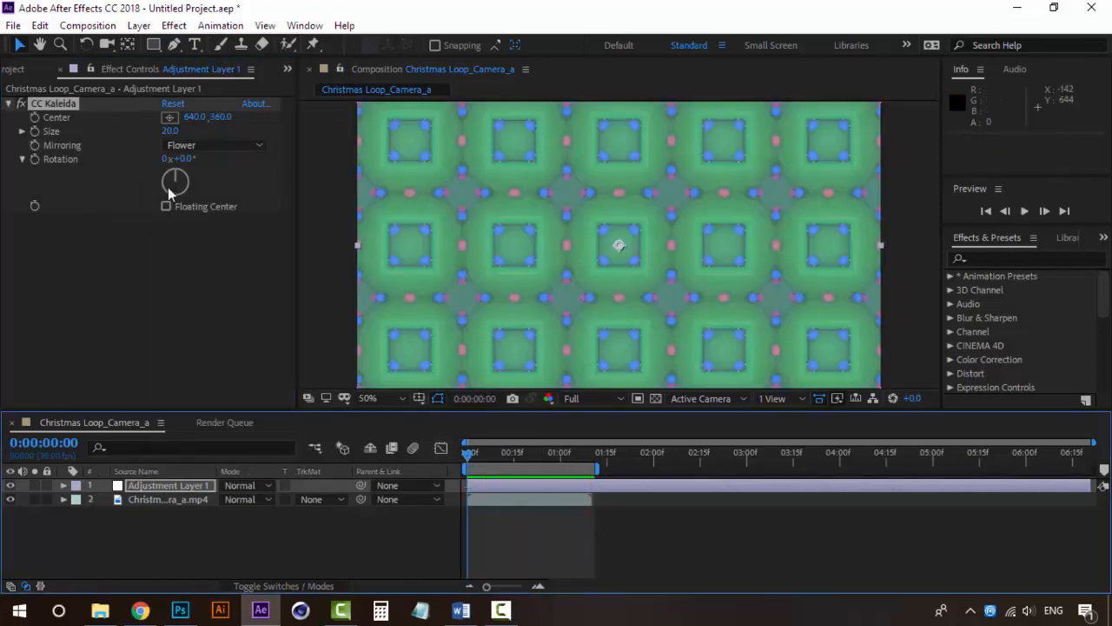
Try the Starlish mirroring for CC Kaleida and switch it to Dia Cross
left_click(197, 145)
left_click(242, 310)
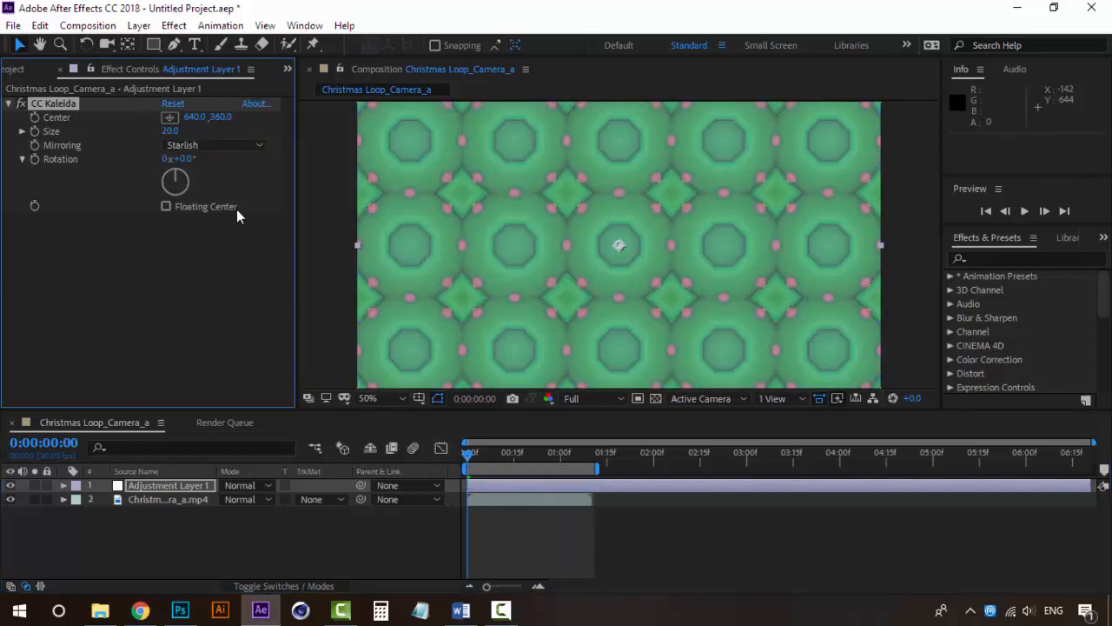
left_click(243, 146)
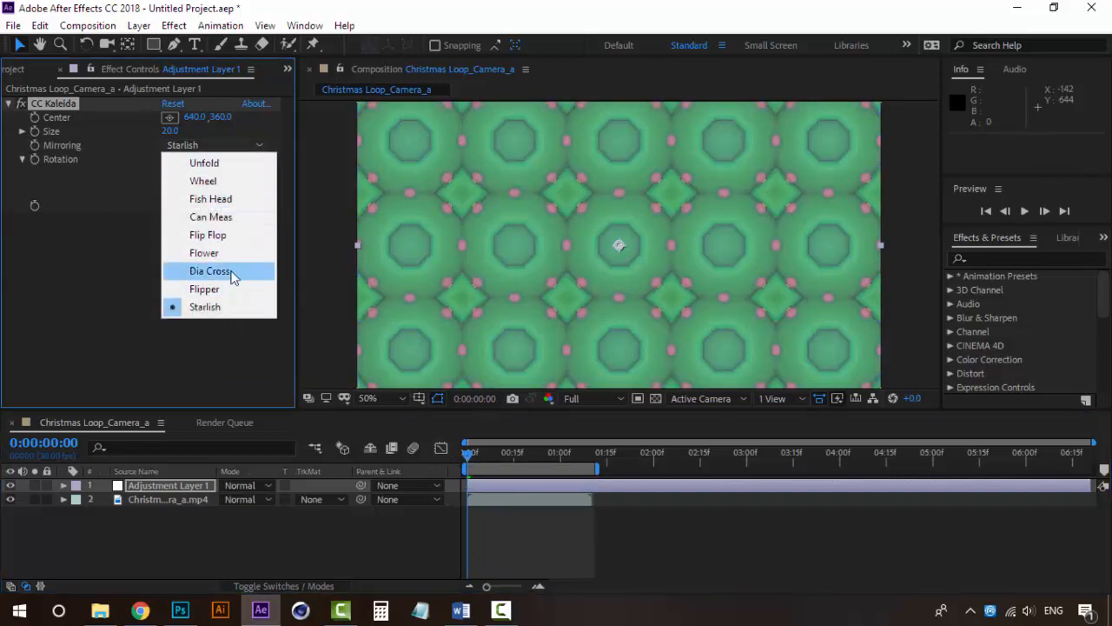
left_click(231, 272)
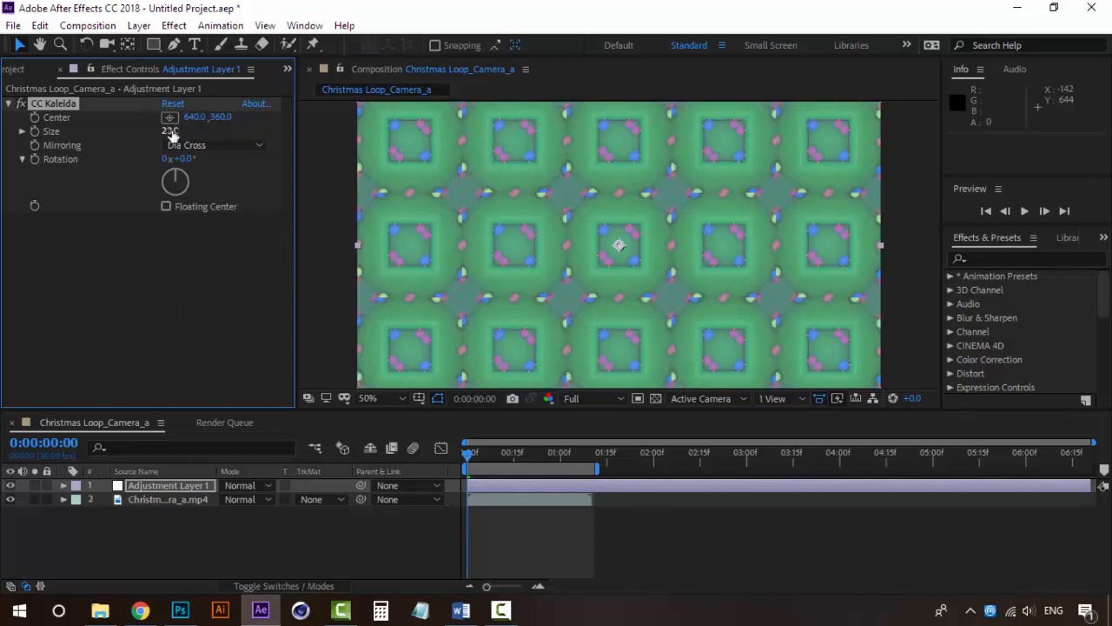
Set the CC Kaleida Size to about 136.4 and preview the pattern
left_click_drag(170, 131, 1026, 119)
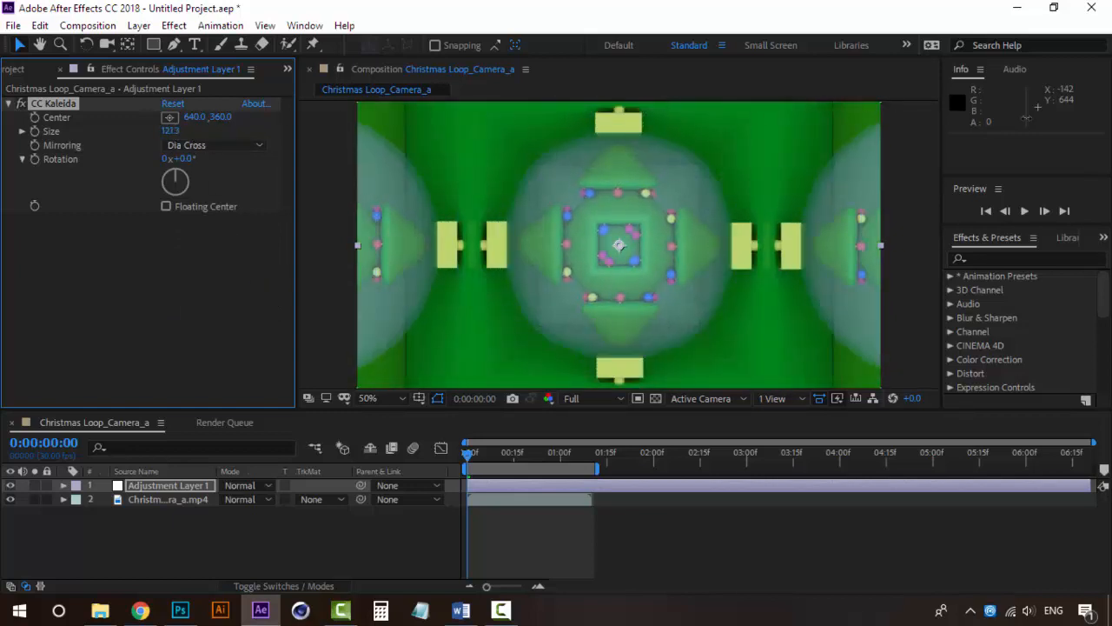
key("space")
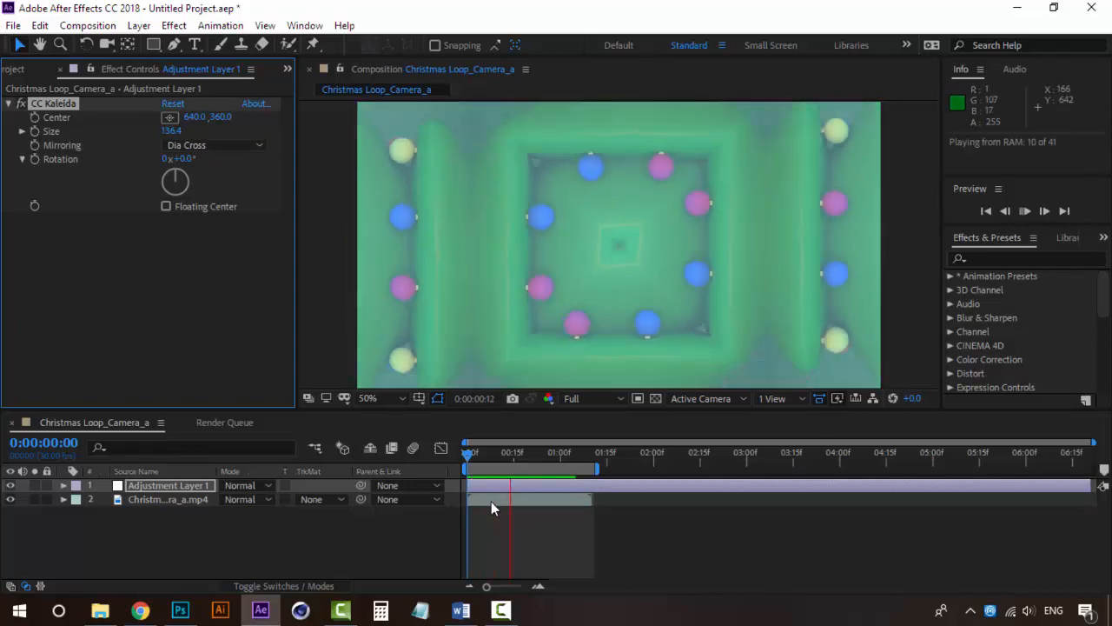
key("space")
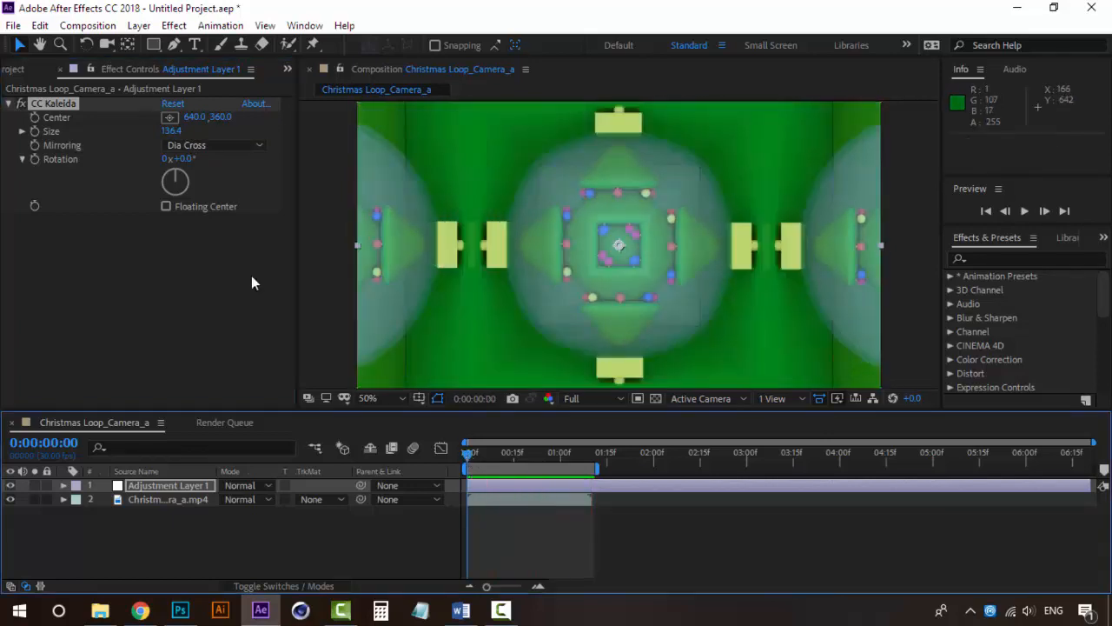
Set the CC Kaleida Mirroring to Flip Flop and check the pattern in playback and at 0:00:00:20
left_click(213, 145)
left_click(216, 237)
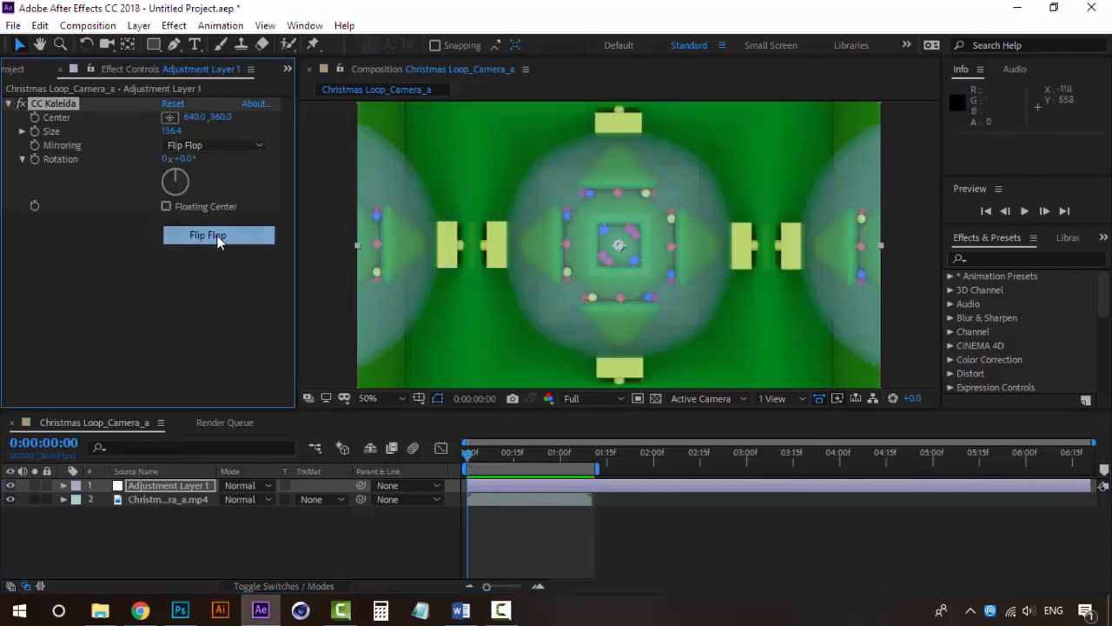
key("space")
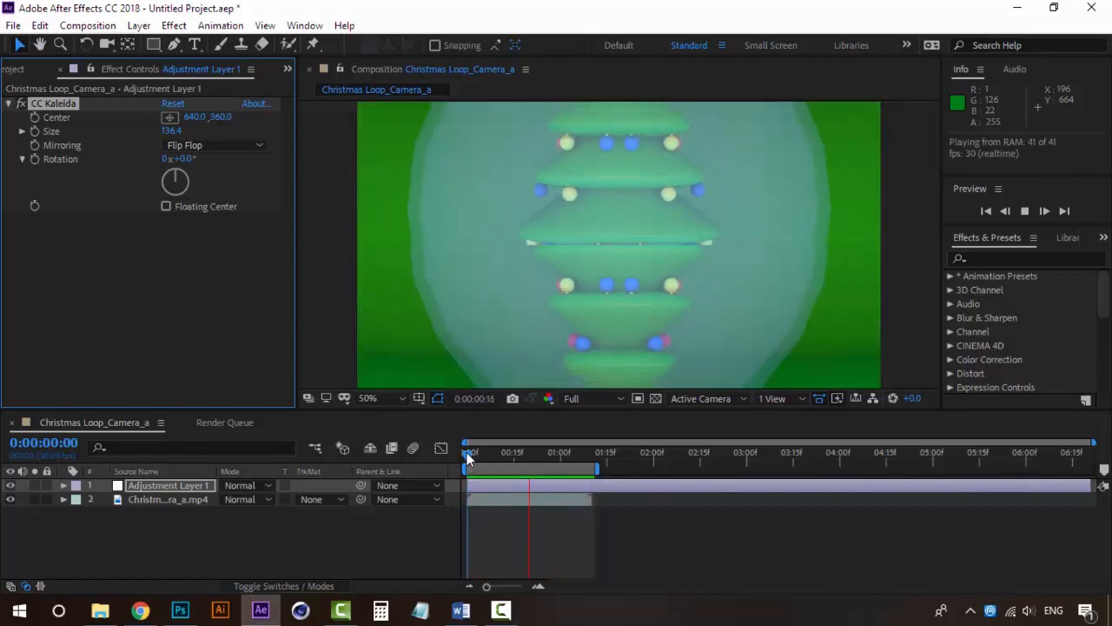
key("space")
left_click_drag(468, 452, 527, 449)
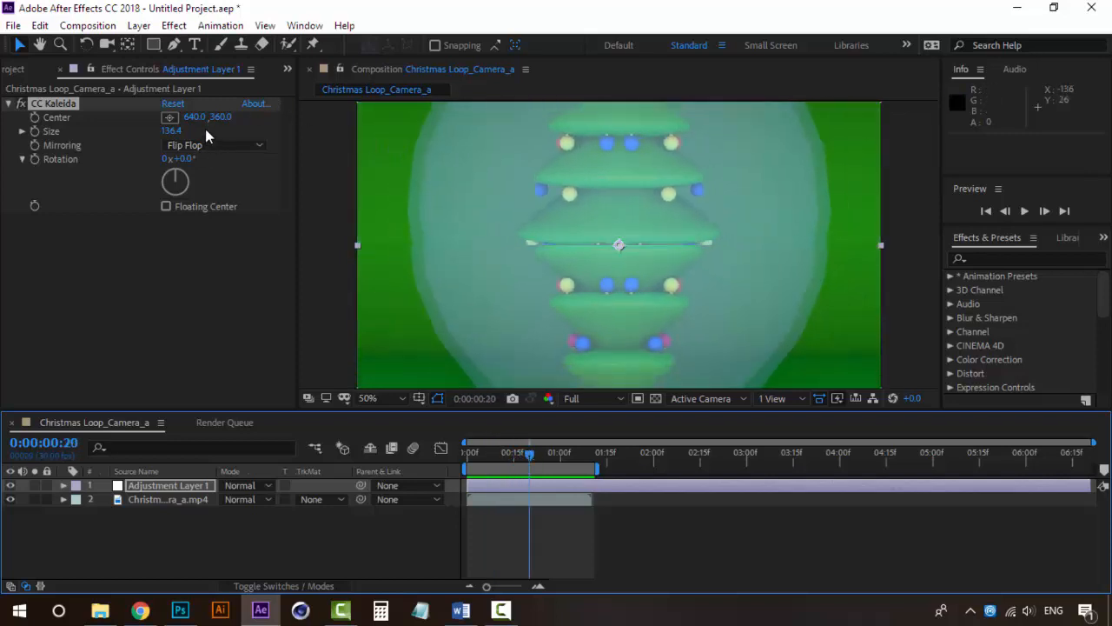
Set the CC Kaleida Center to 982, 440, then preview the pattern and check it at 0:00:00:05
left_click_drag(204, 119, 472, 118)
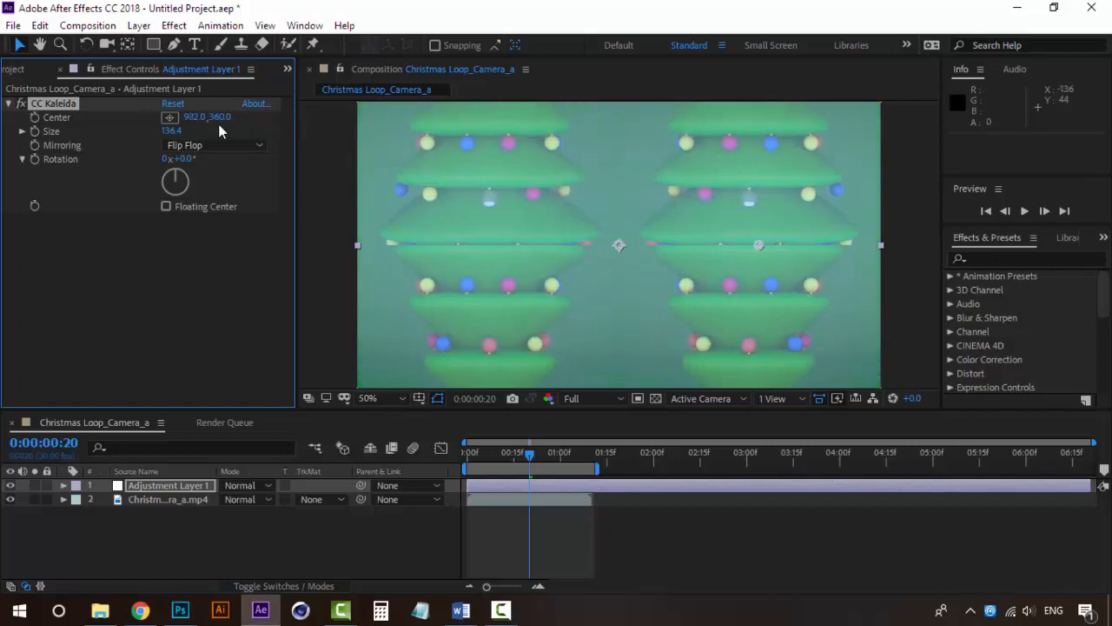
left_click_drag(219, 124, 289, 112)
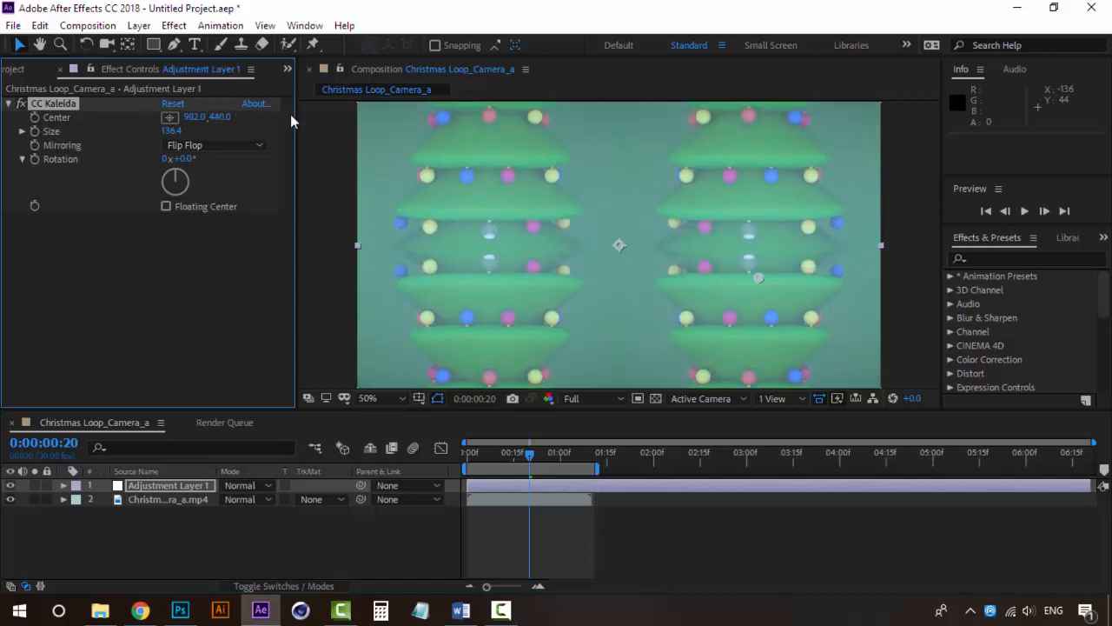
key("space")
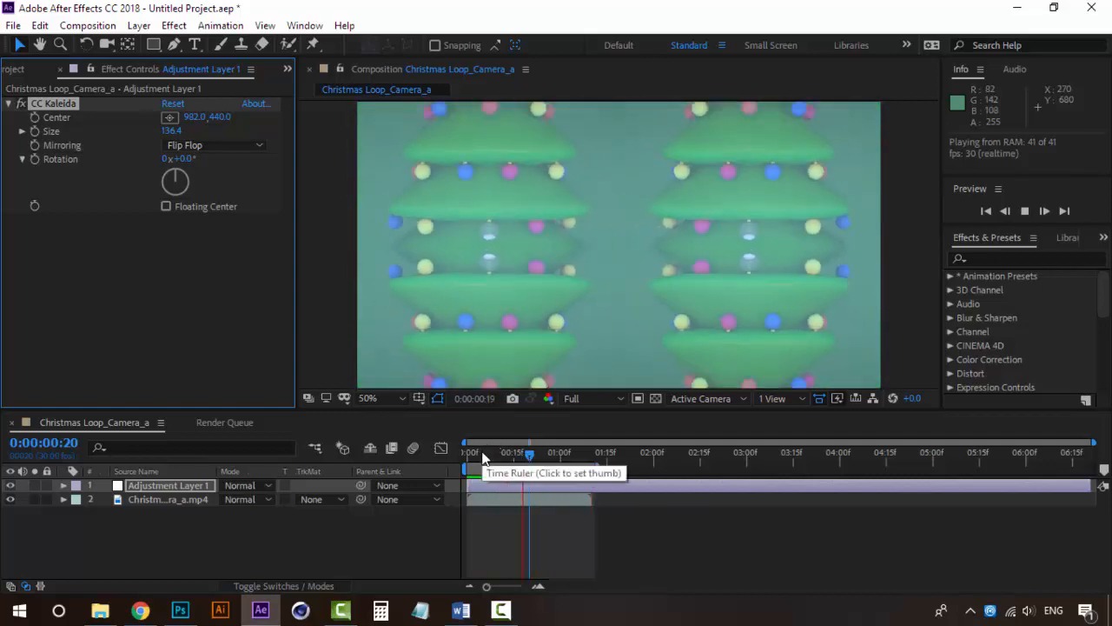
left_click(482, 452)
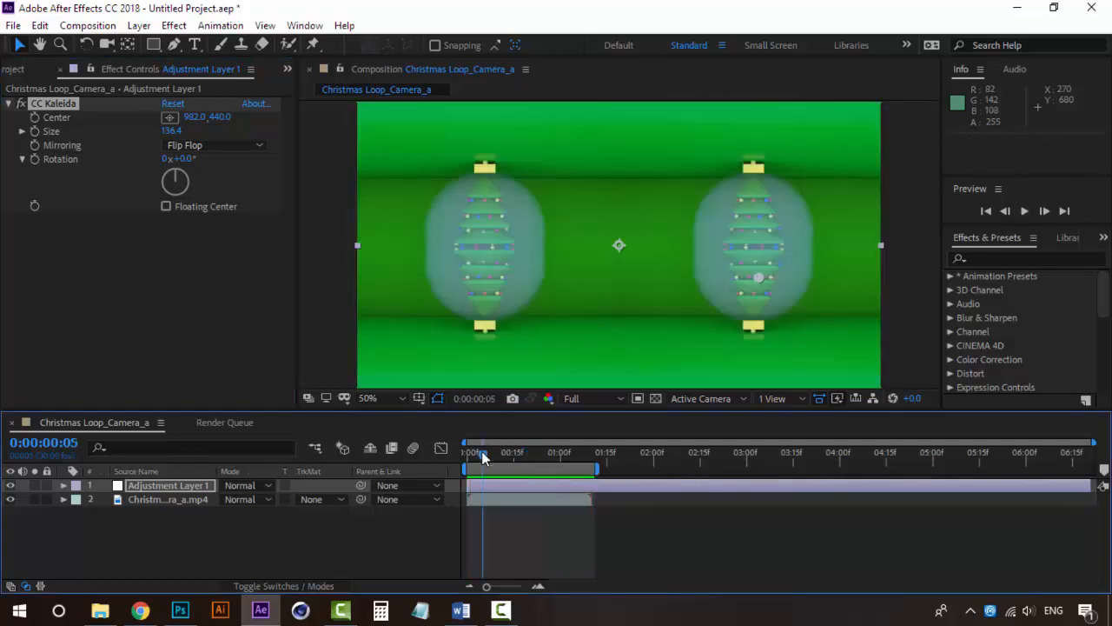
Move the CC Kaleida Center to 580, 440, preview the pattern and return to the first frame
left_click_drag(192, 116, 5, 123)
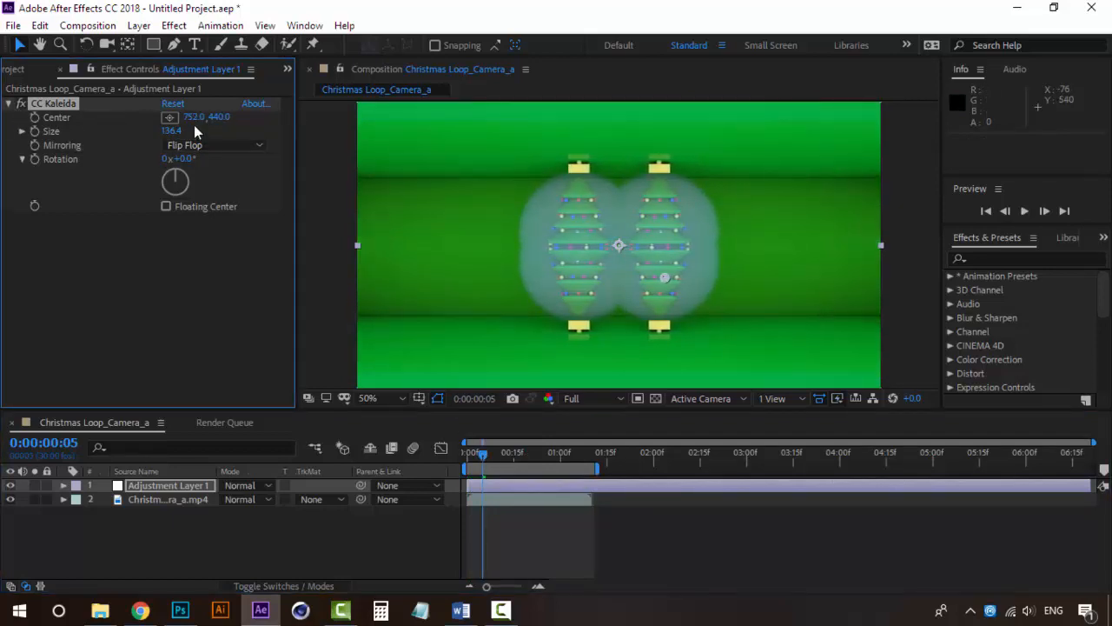
left_click_drag(193, 117, 53, 117)
key("space")
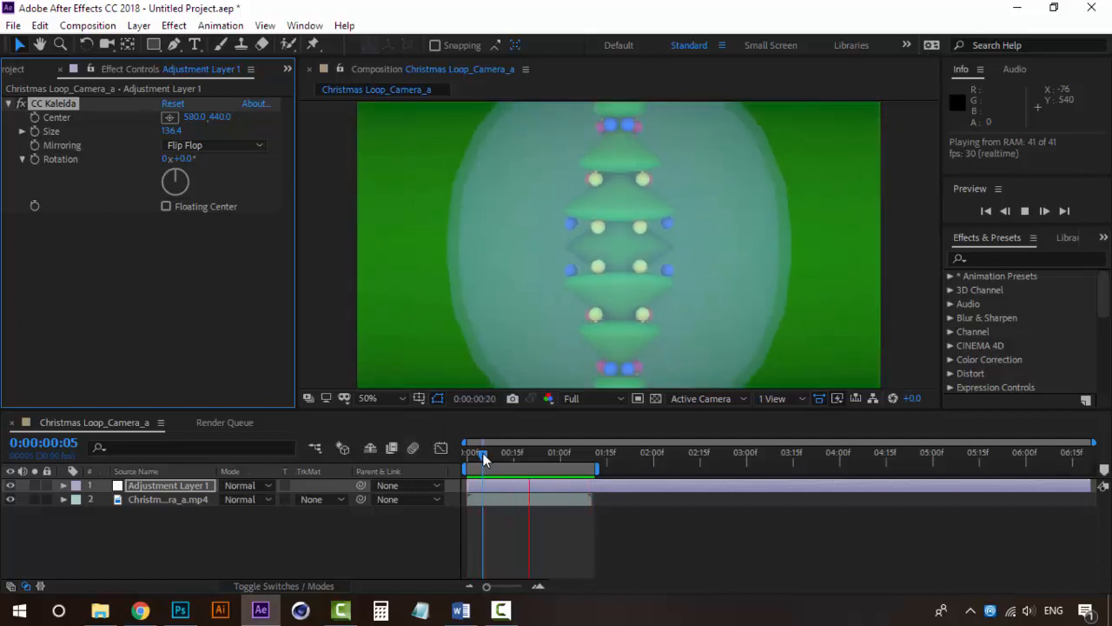
left_click_drag(483, 452, 467, 453)
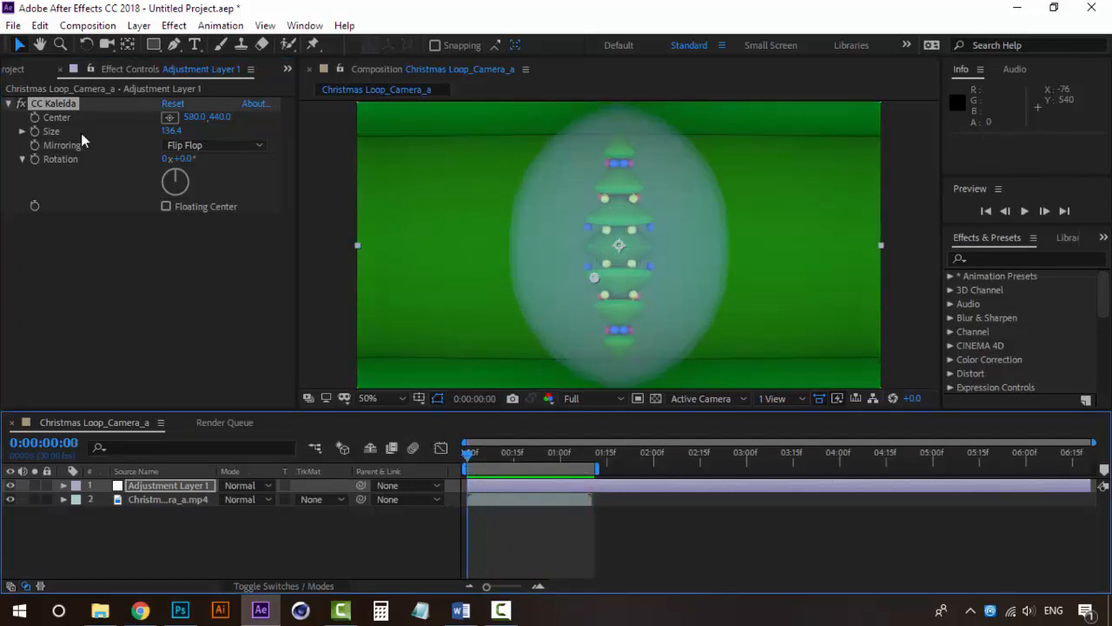
Remove CC Kaleida from Adjustment Layer 1 and apply the Hue/Saturation color correction effect instead
key("Delete")
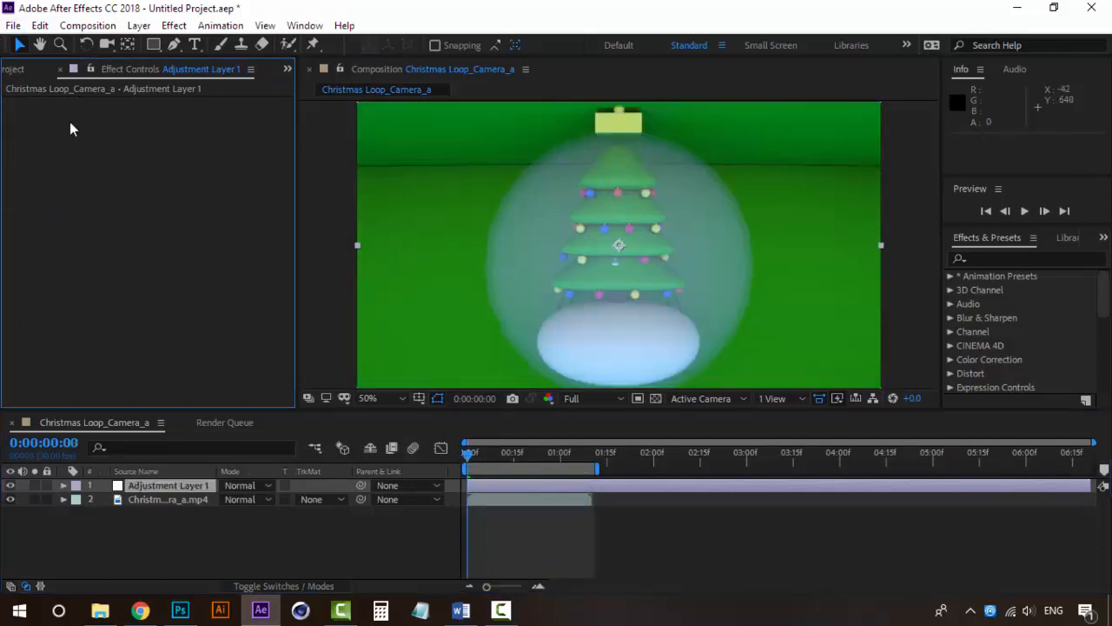
left_click(176, 484)
left_click(174, 25)
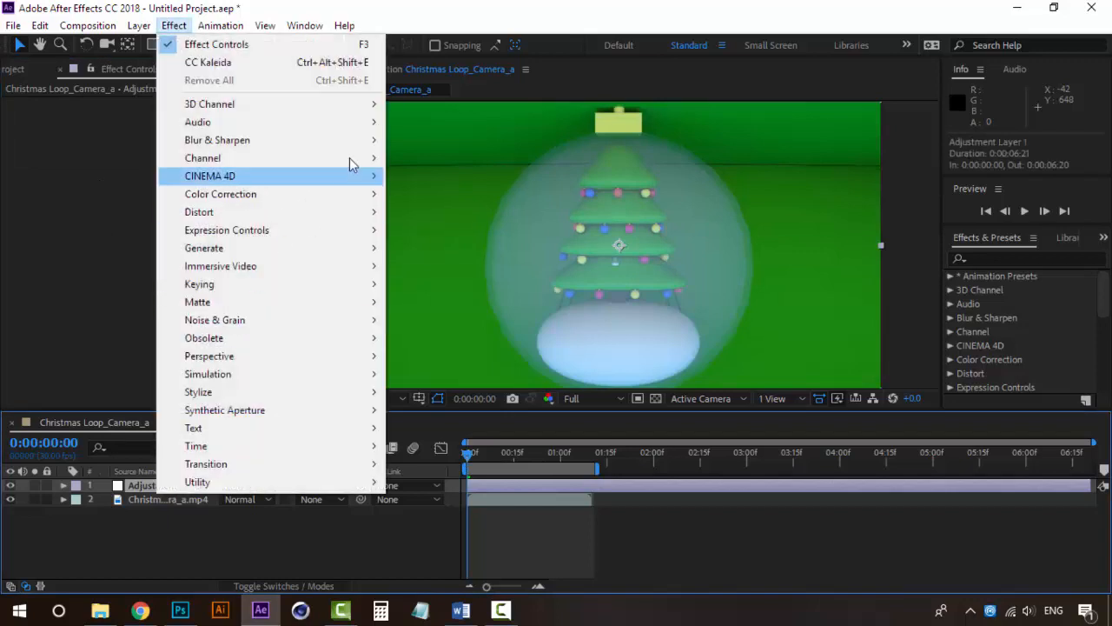
mouse_move(358, 196)
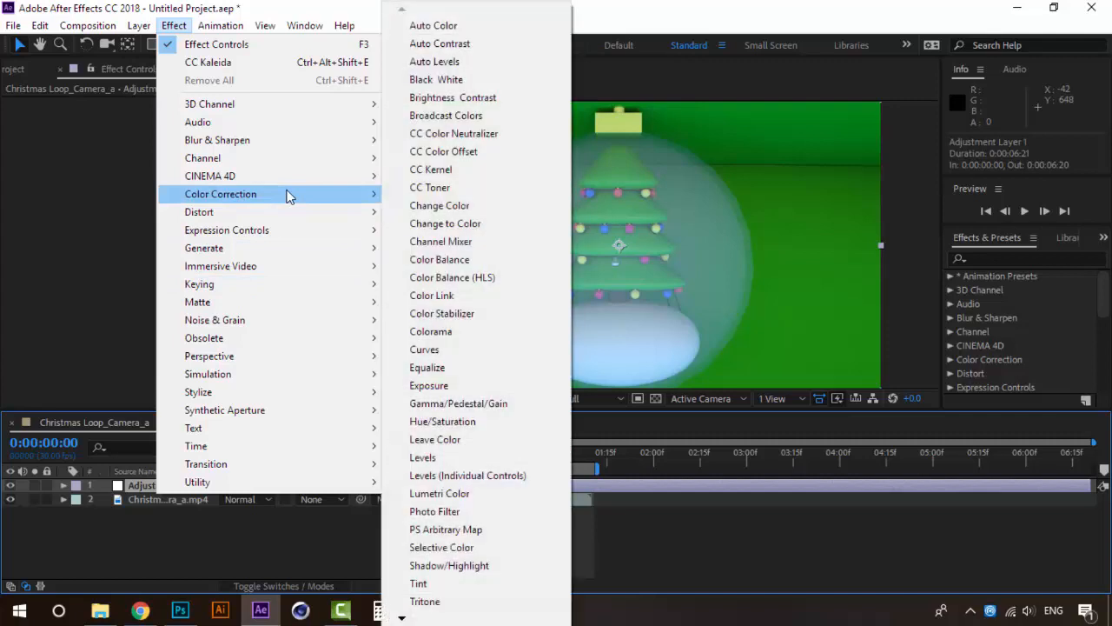
left_click(451, 421)
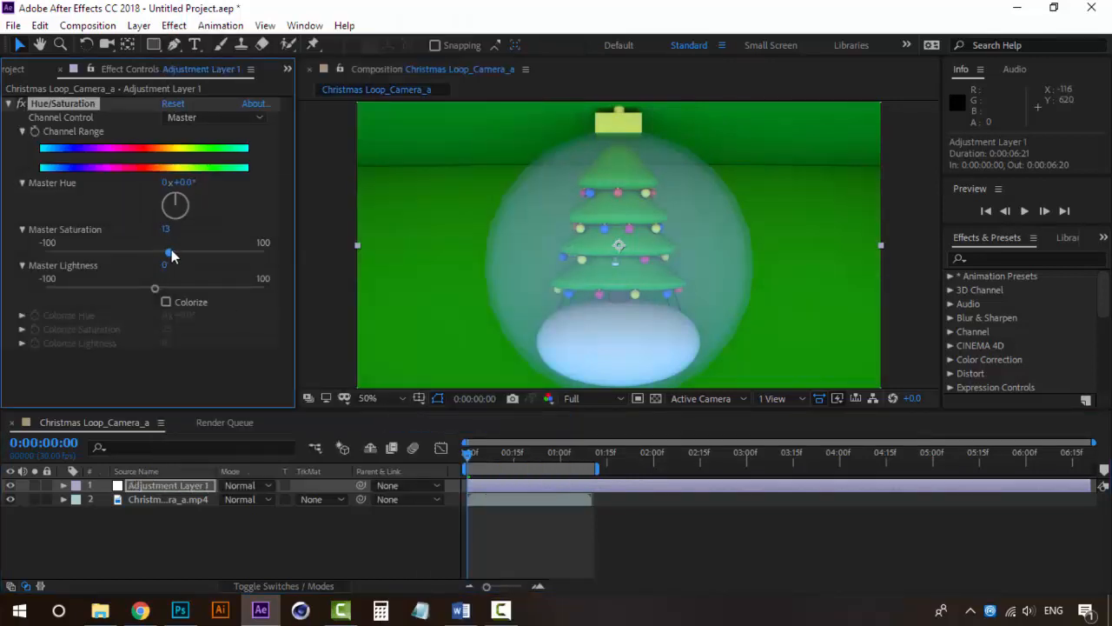
Raise the Master Saturation to 60, preview the clip, and reduce the saturation to 40
left_click_drag(199, 248, 220, 245)
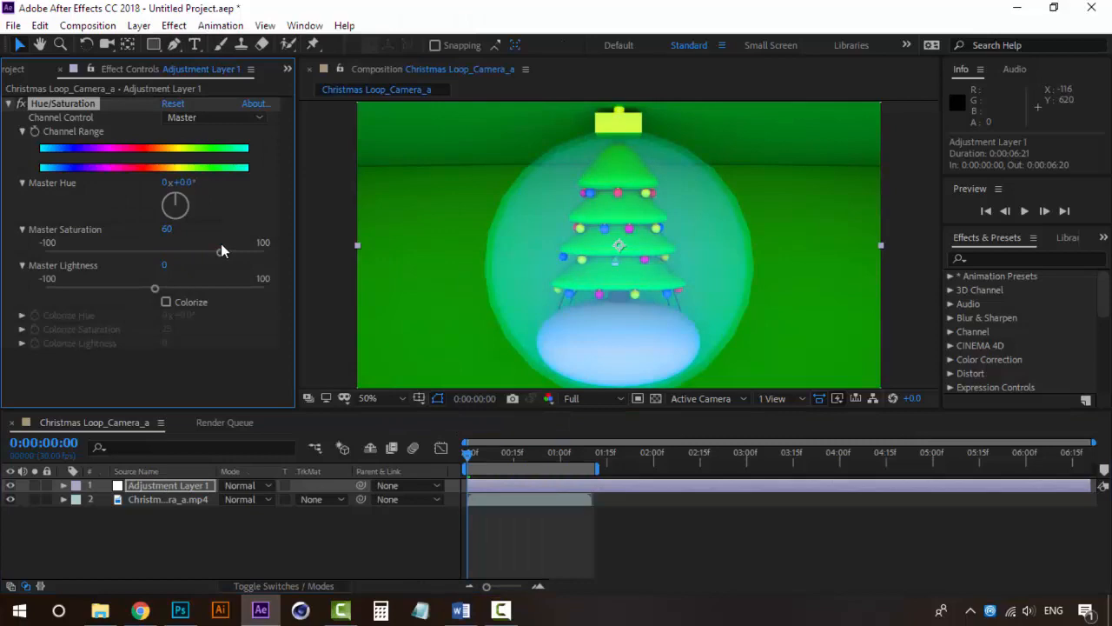
key("space")
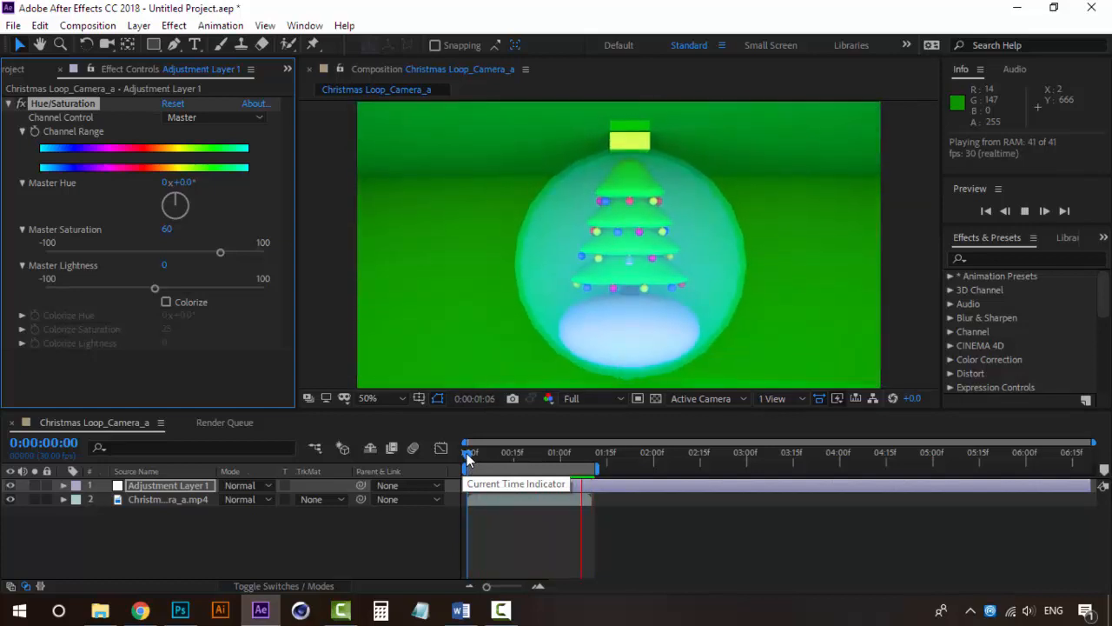
key("space")
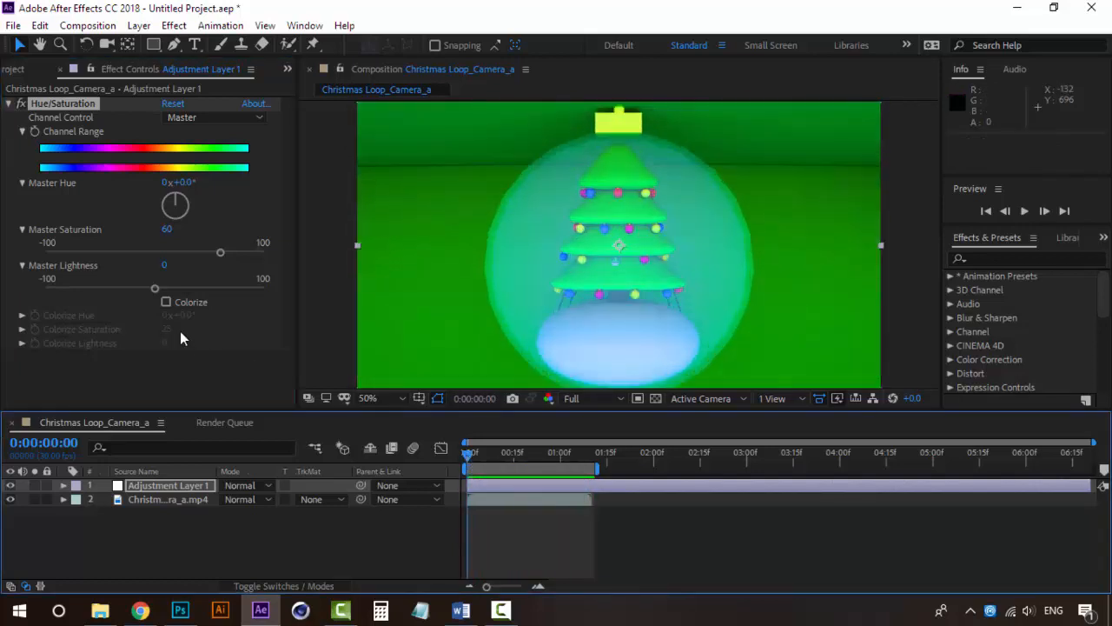
left_click_drag(131, 252, 198, 251)
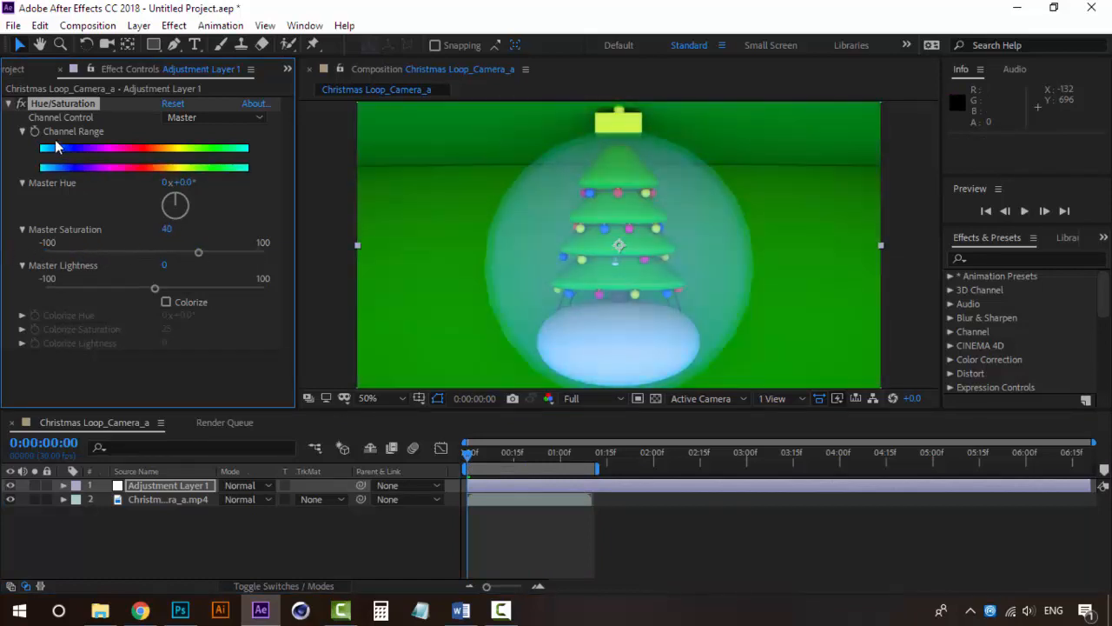
Remove Hue/Saturation from Adjustment Layer 1, search the effects for "ramp" and apply Gradient Ramp to the layer
key("Delete")
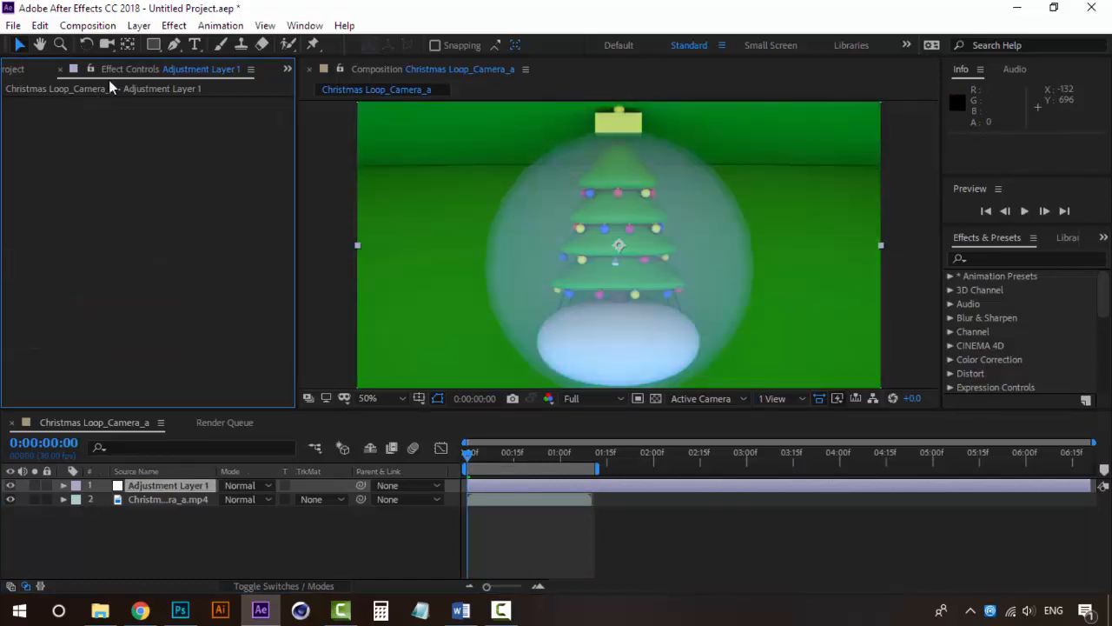
left_click(174, 25)
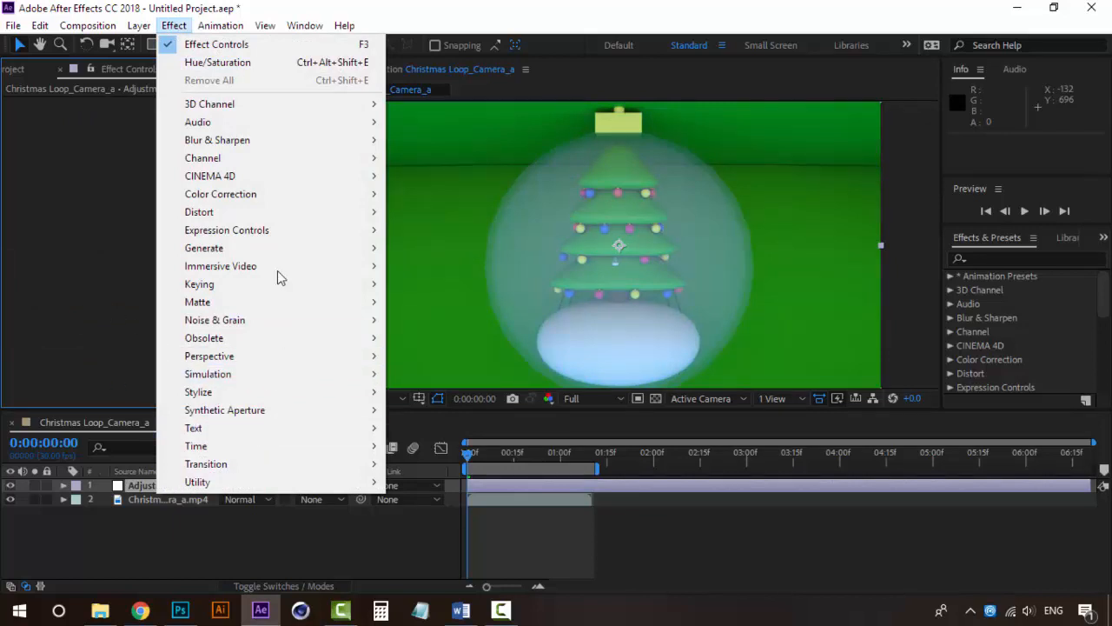
left_click(72, 184)
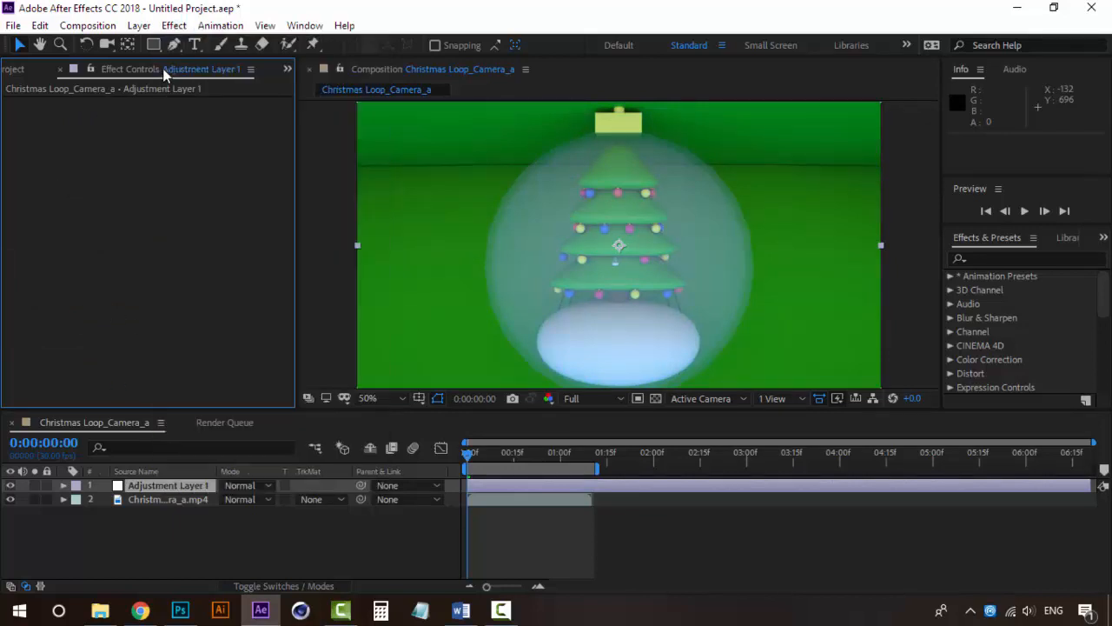
left_click(156, 488)
left_click(1010, 257)
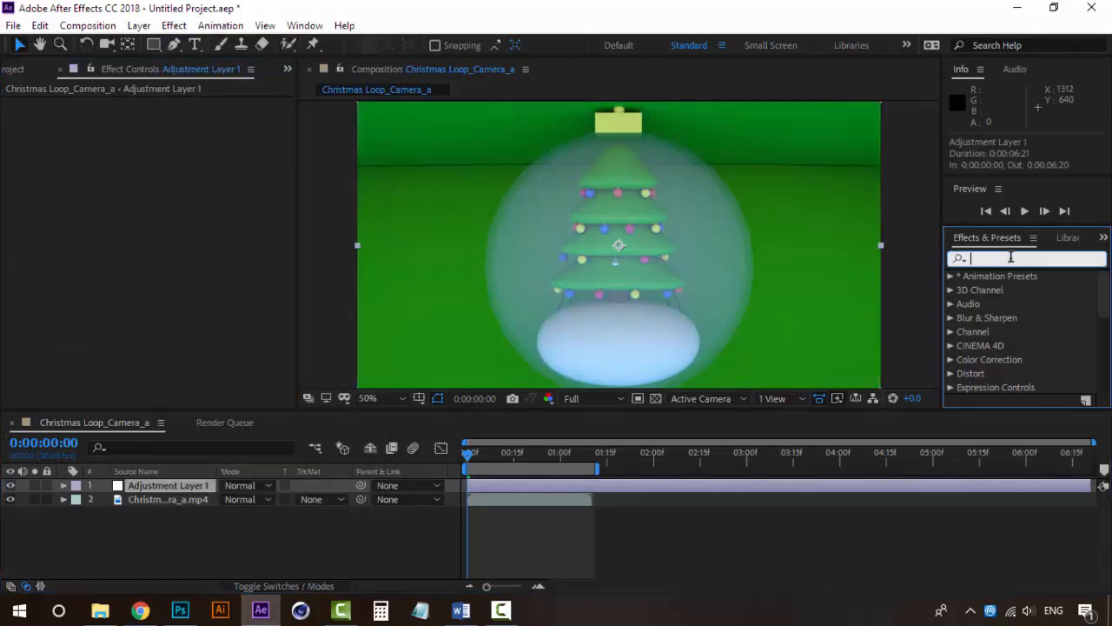
type("ramp")
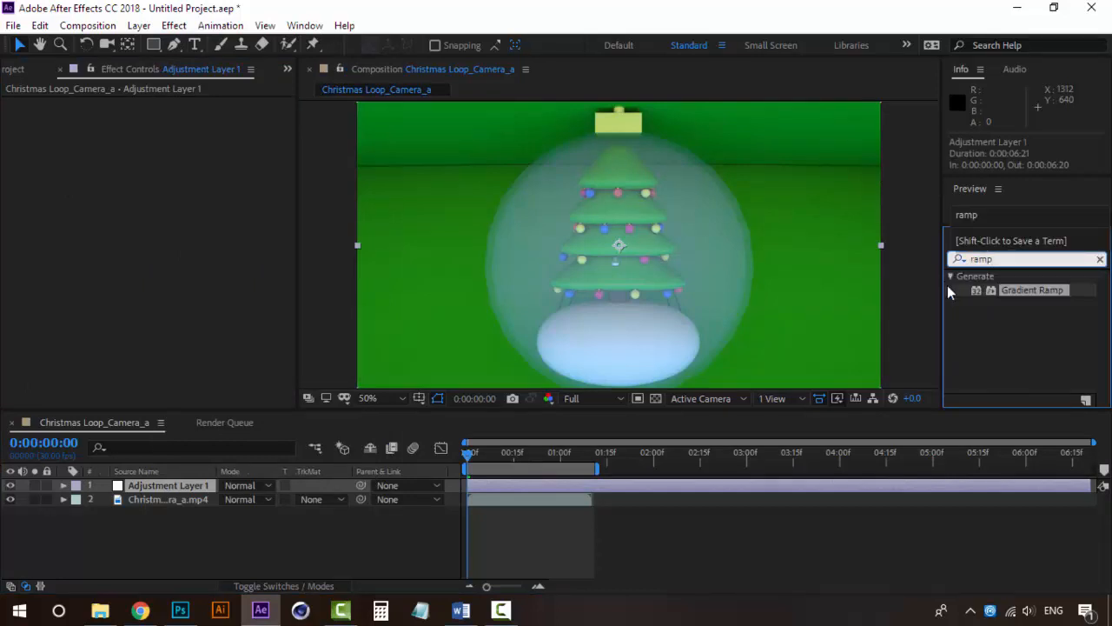
left_click_drag(1044, 257, 919, 256)
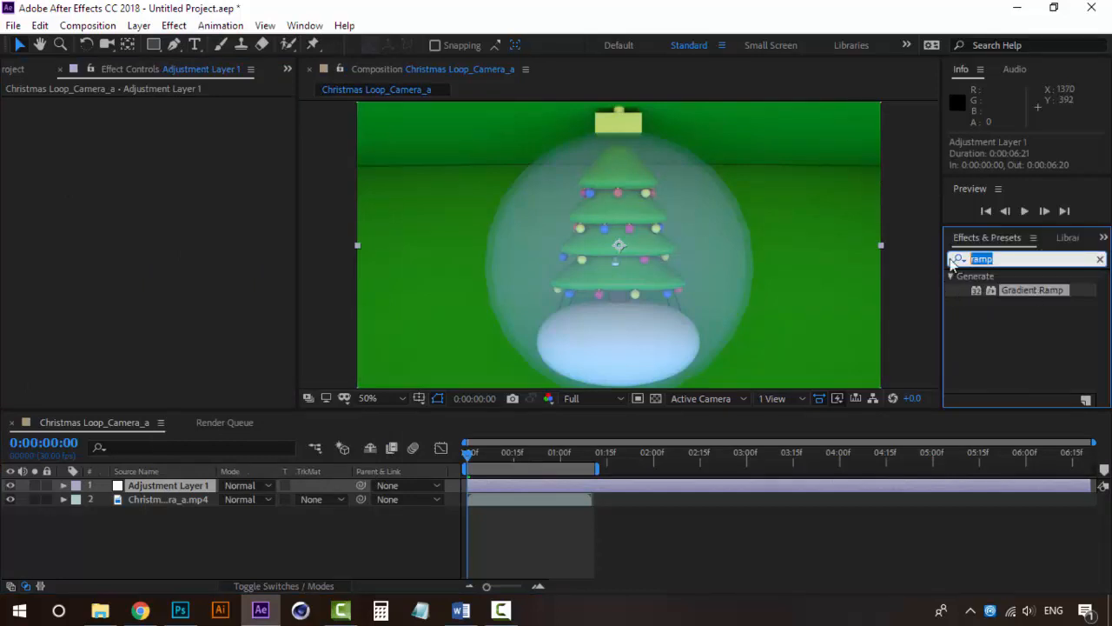
double_click(1059, 291)
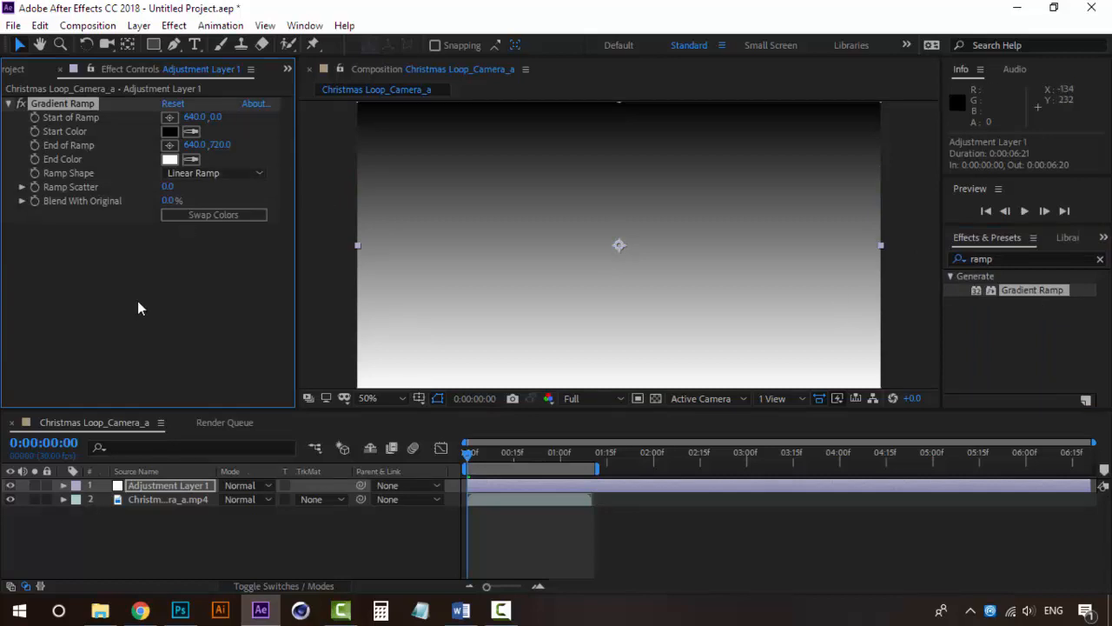
Change the Ramp Shape to Radial Ramp and move the Start of Ramp to about 644, 360
left_click(203, 172)
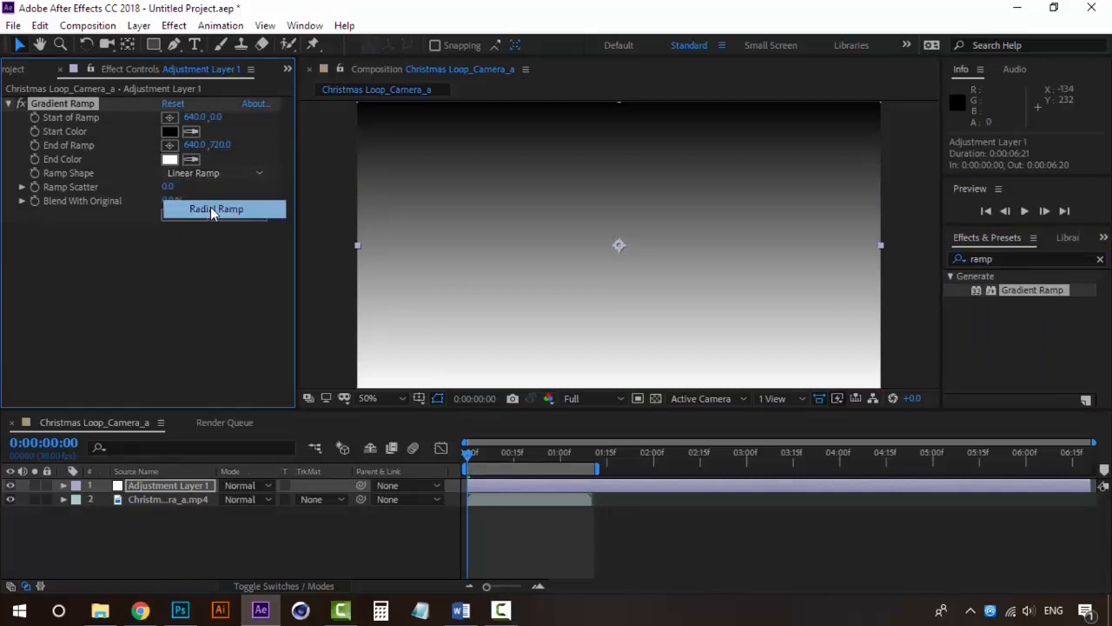
left_click(211, 206)
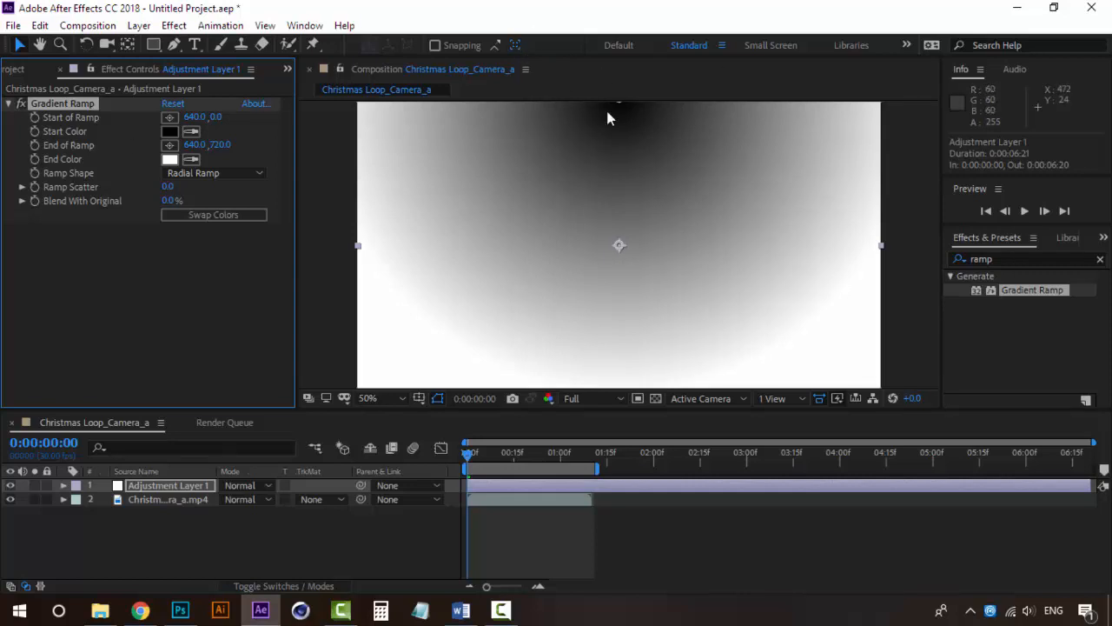
scroll(629, 175, "down", 2)
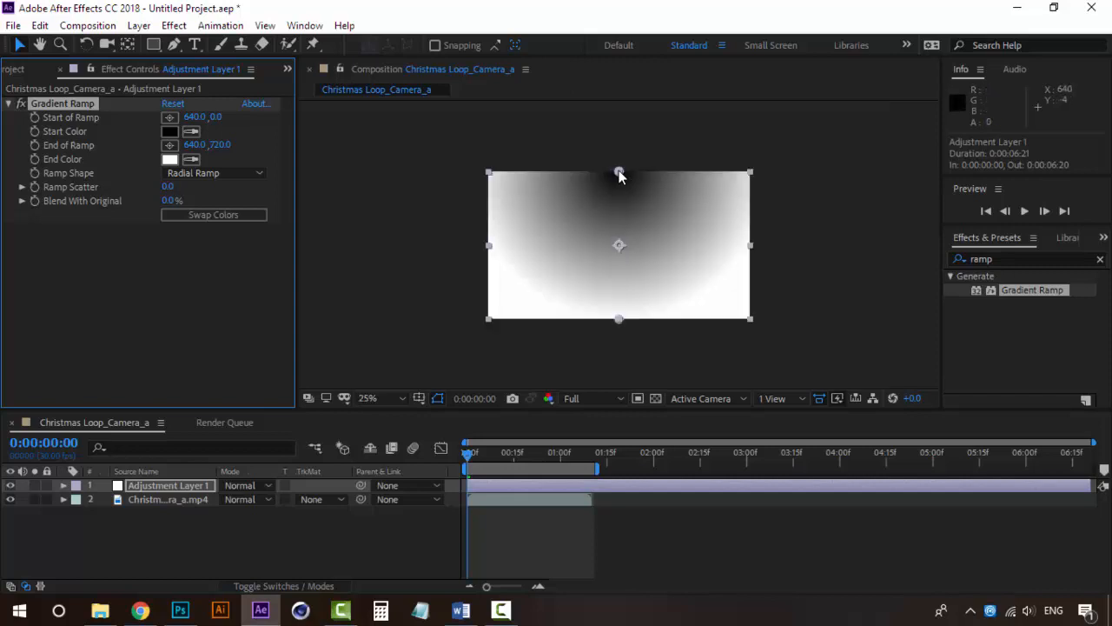
left_click_drag(619, 174, 618, 245)
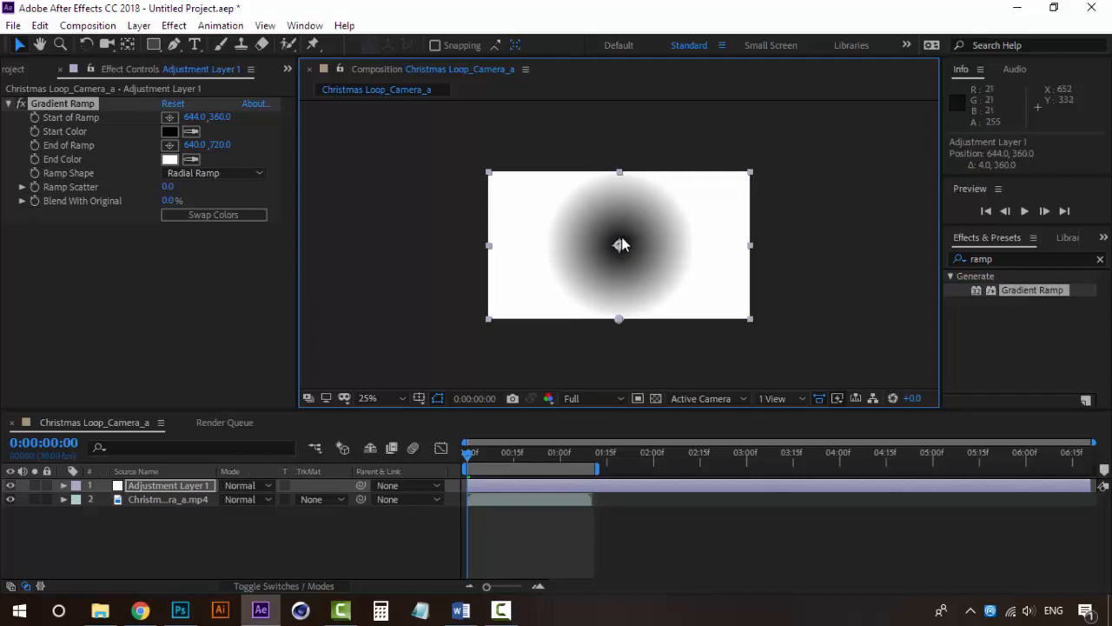
Swap the ramp colors so the center is white, and set the End of Ramp to 640, 976
scroll(619, 247, "up", 2)
left_click(248, 216)
left_click(248, 215)
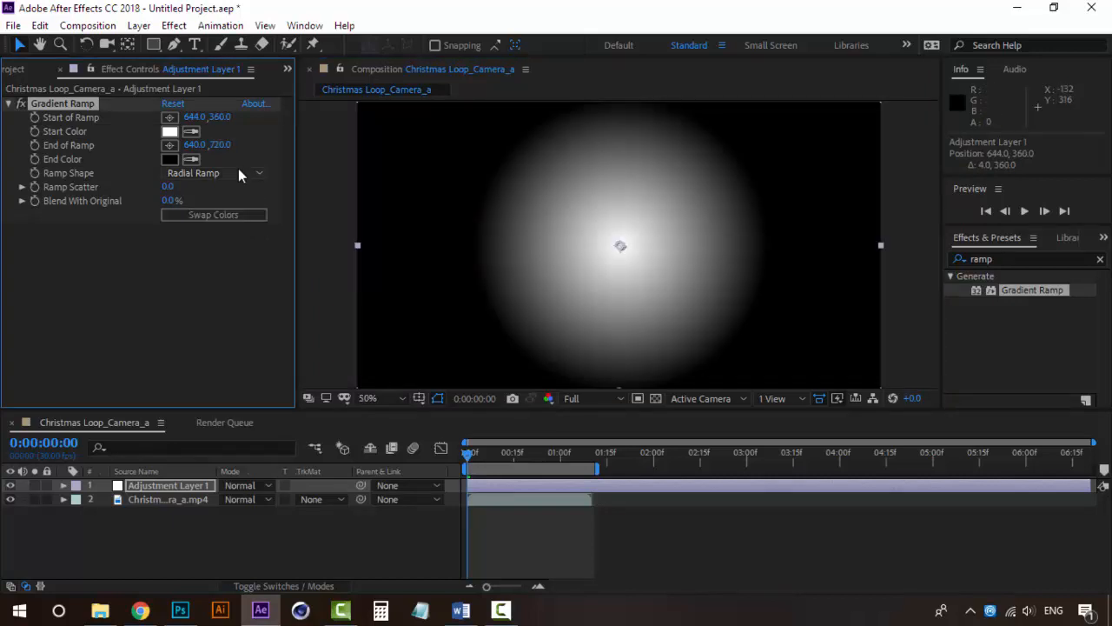
scroll(619, 242, "down", 2)
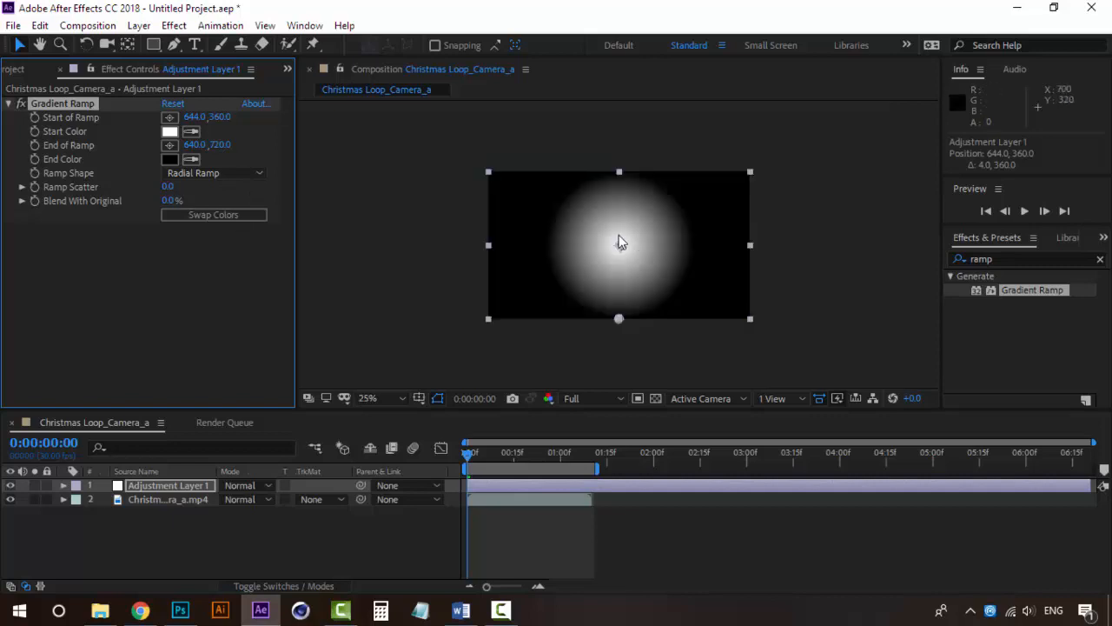
left_click_drag(221, 147, 430, 144)
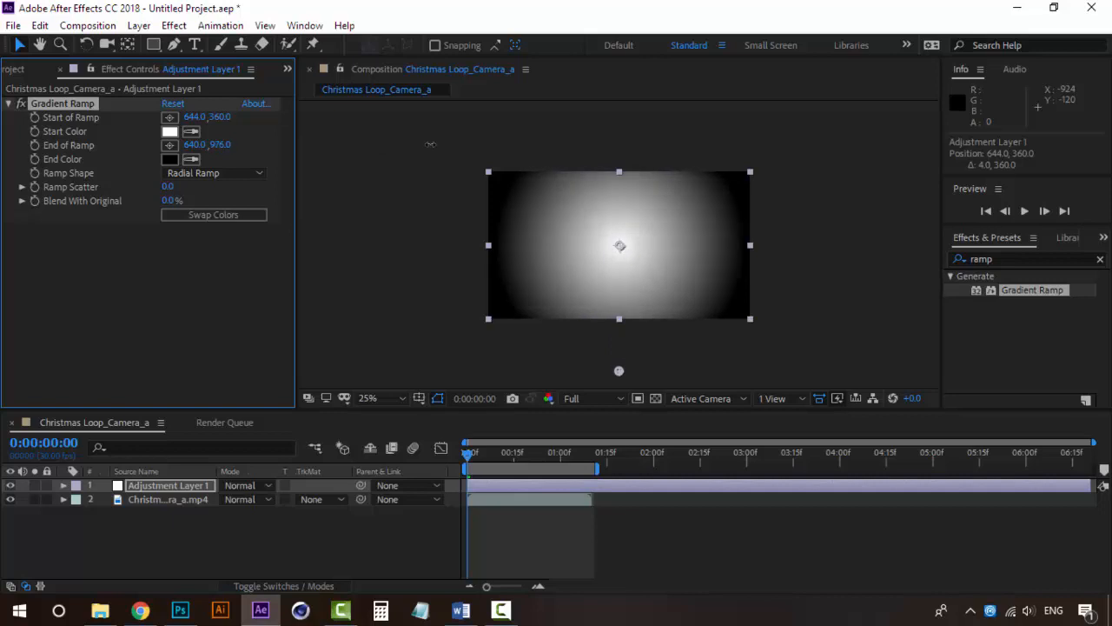
Set the Gradient Ramp's End Color to dark purple, 3D0037
left_click(172, 161)
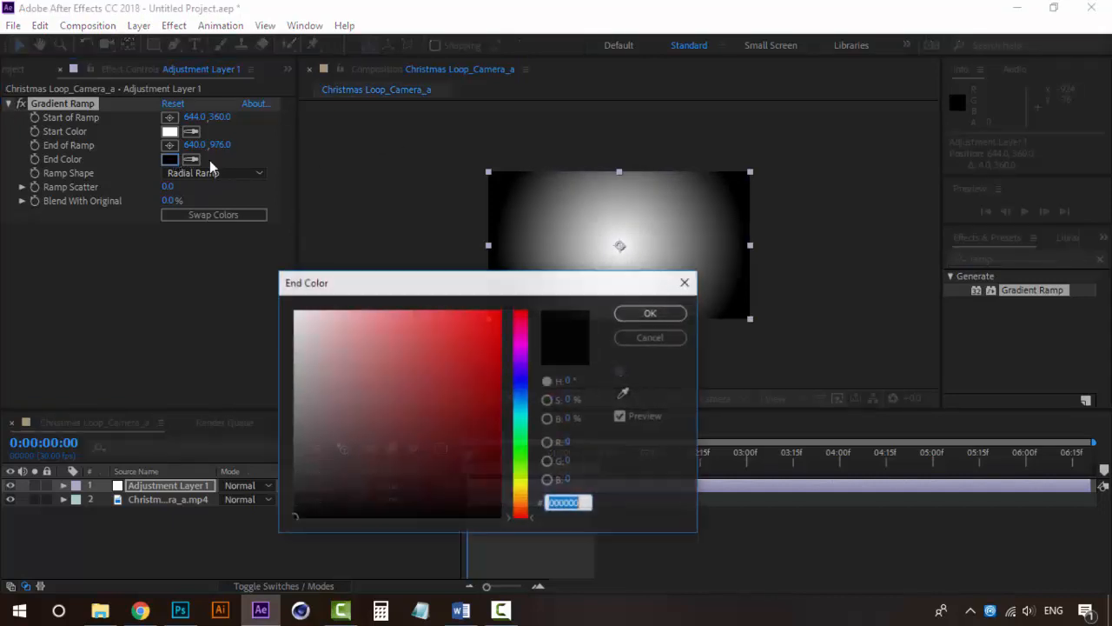
mouse_move(528, 336)
left_mouse_down()
mouse_move(526, 356)
mouse_move(526, 341)
left_mouse_up()
left_click_drag(472, 412, 540, 466)
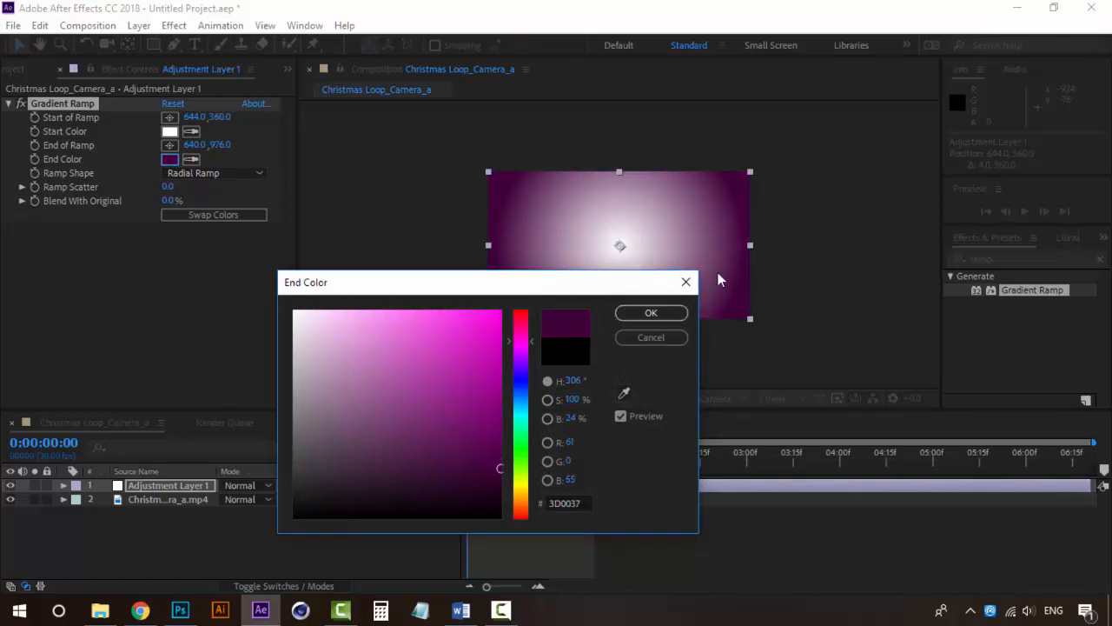
left_click(653, 313)
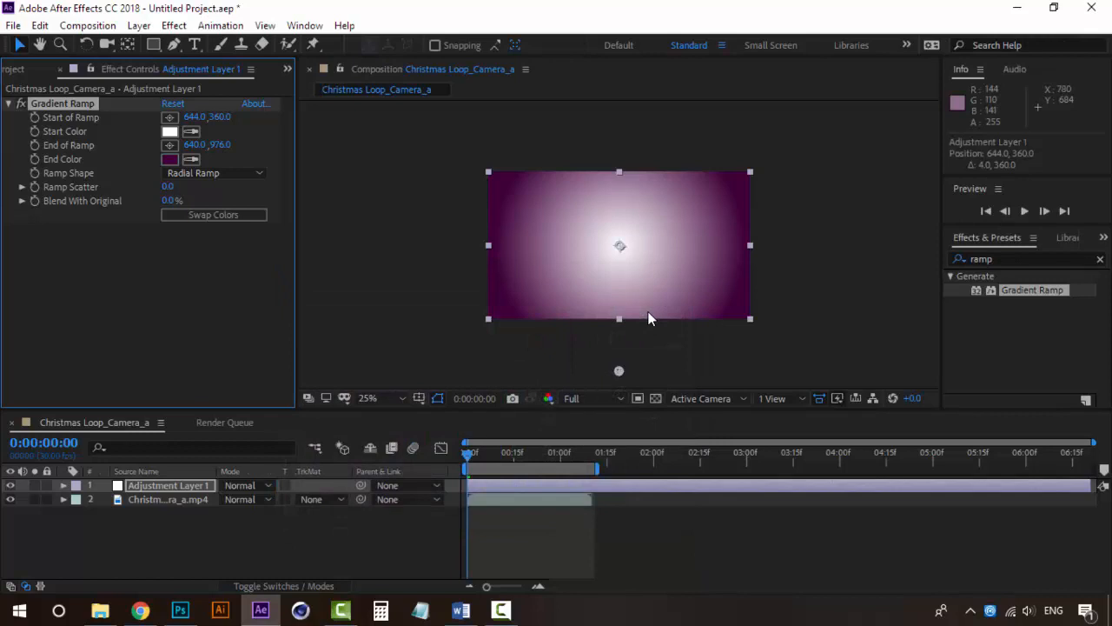
Set the blending mode of Adjustment Layer 1 to Linear Burn
left_click(170, 485)
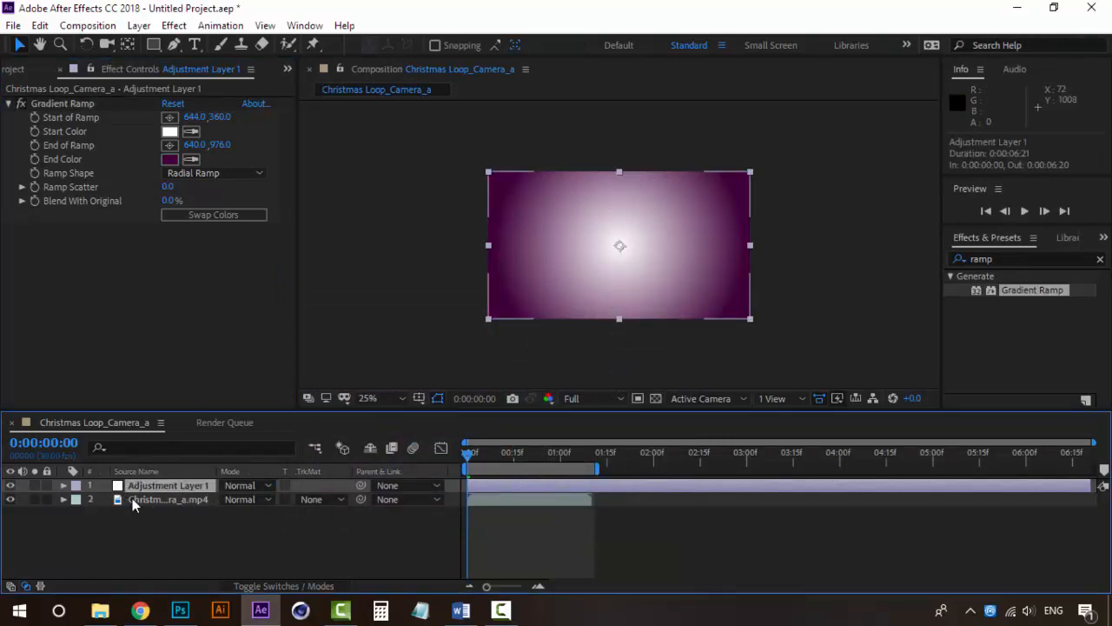
left_click(253, 485)
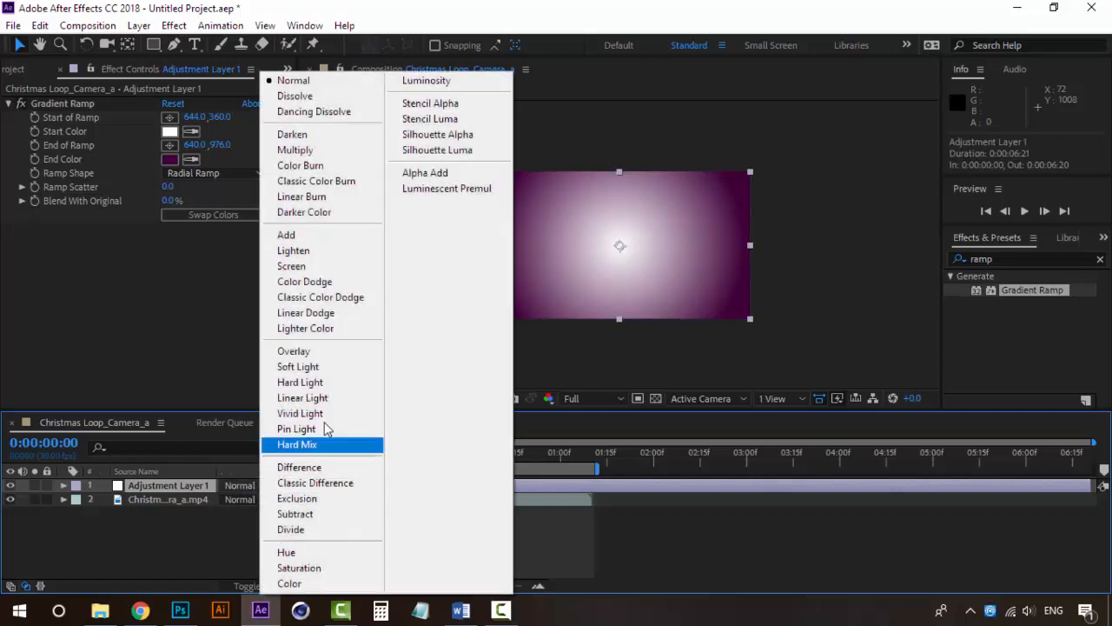
left_click(318, 198)
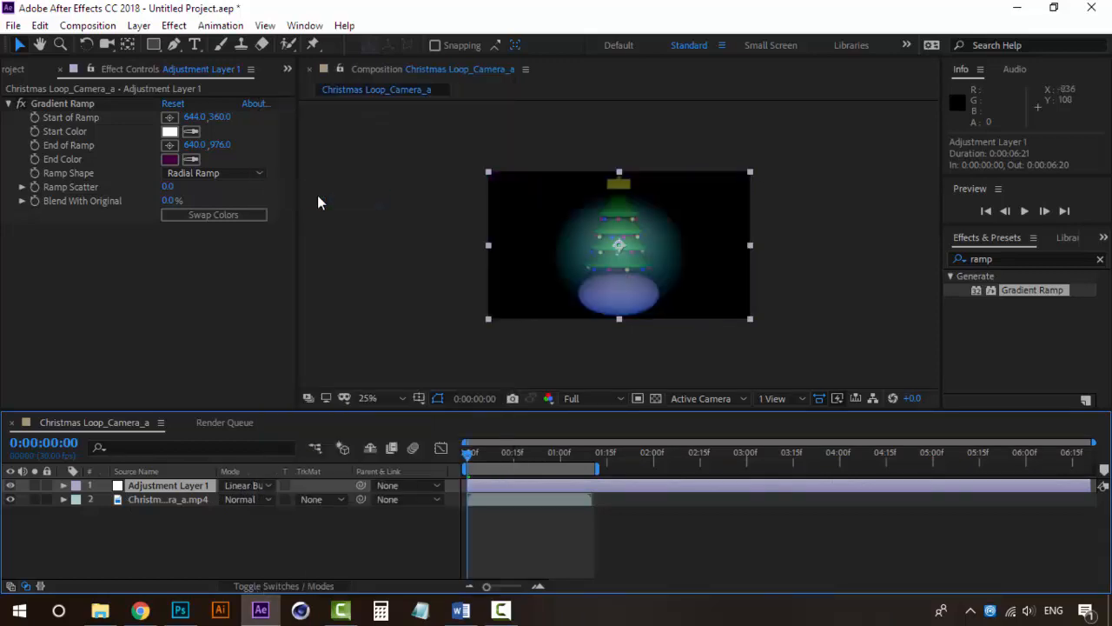
Preview the animation with the Linear Burn gradient, checking it both enlarged and at reduced size
key("space")
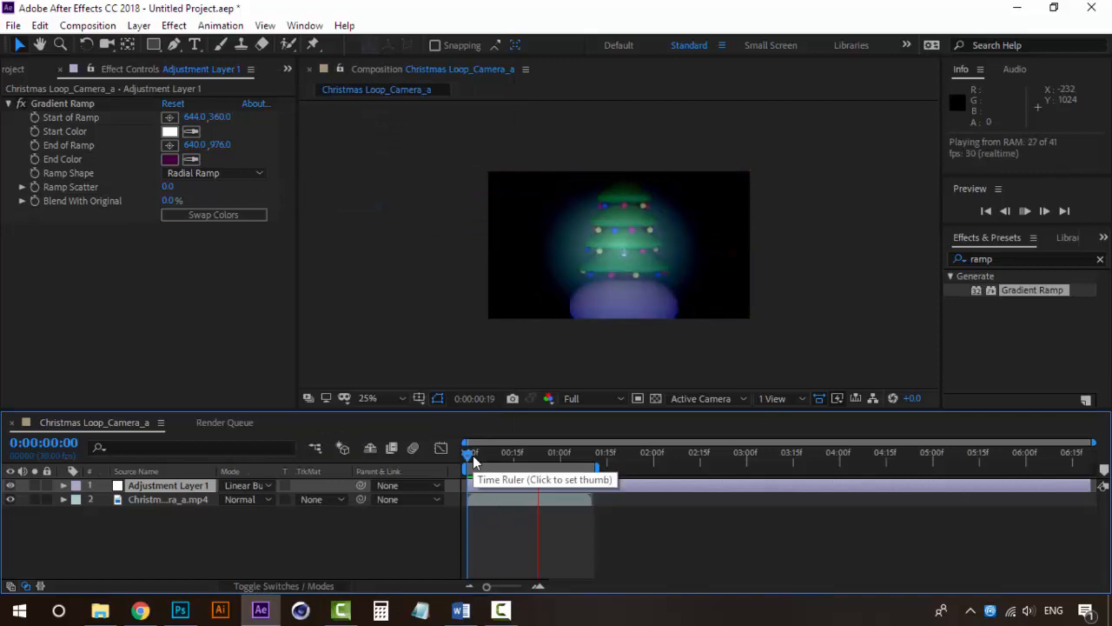
scroll(656, 218, "up", 2)
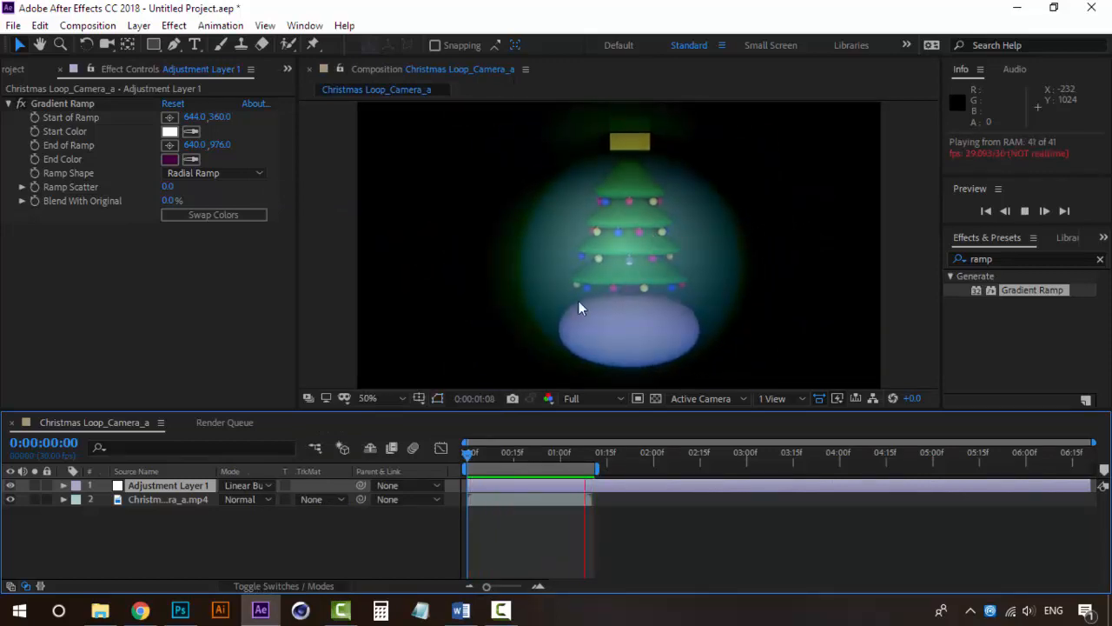
scroll(584, 266, "down", 2)
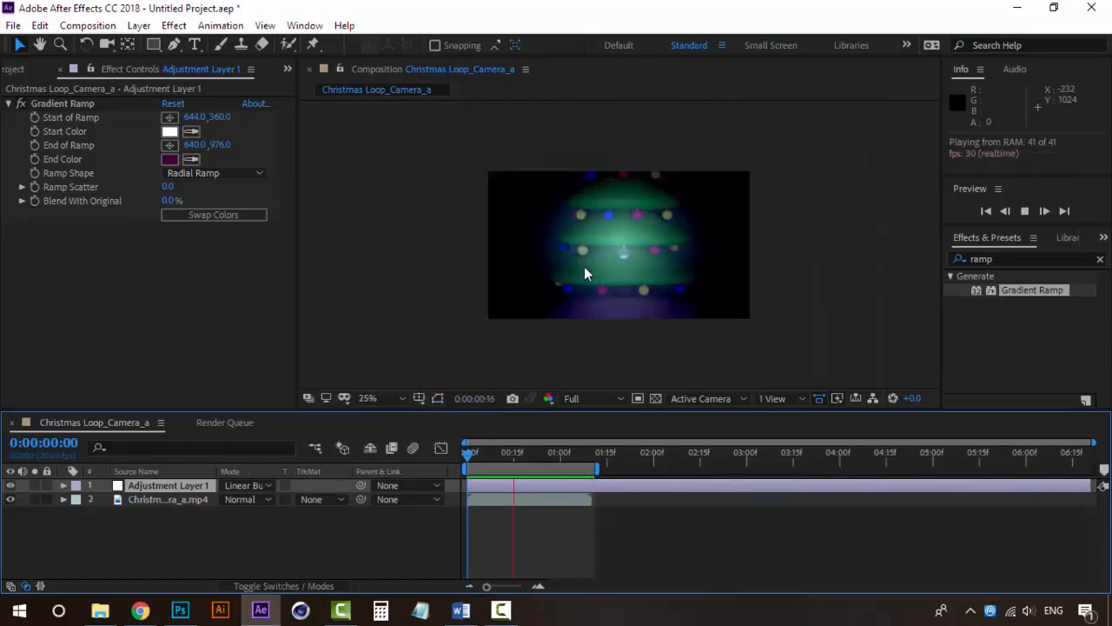
scroll(584, 266, "up", 2)
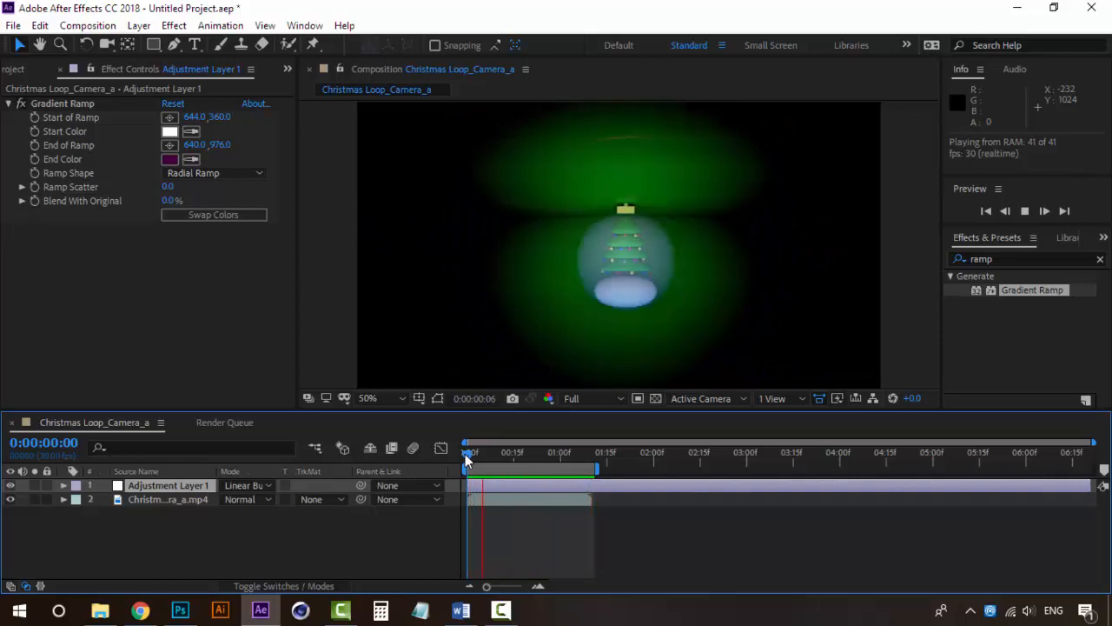
key("space")
Try the Overlay blending mode on Adjustment Layer 1 and preview the animation
left_click(222, 485)
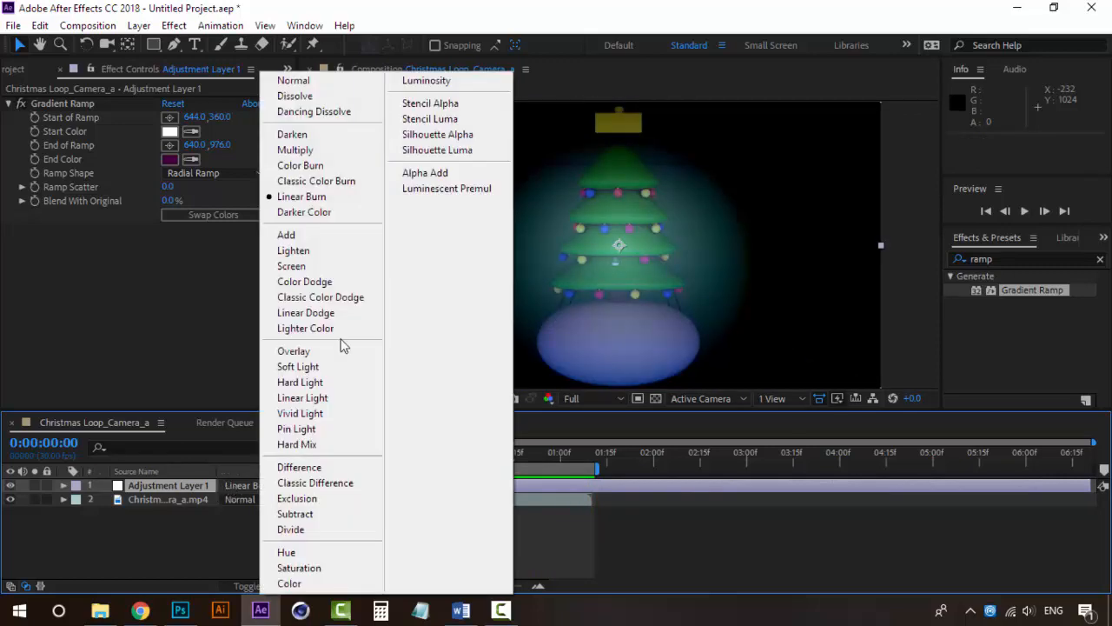
left_click(315, 351)
key("space")
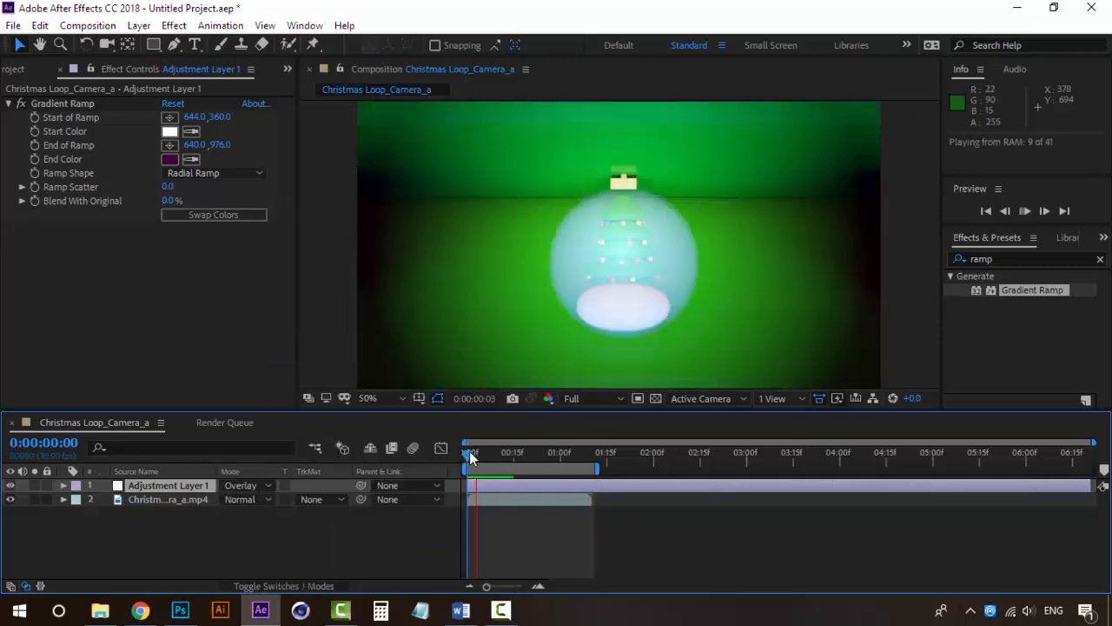
key("space")
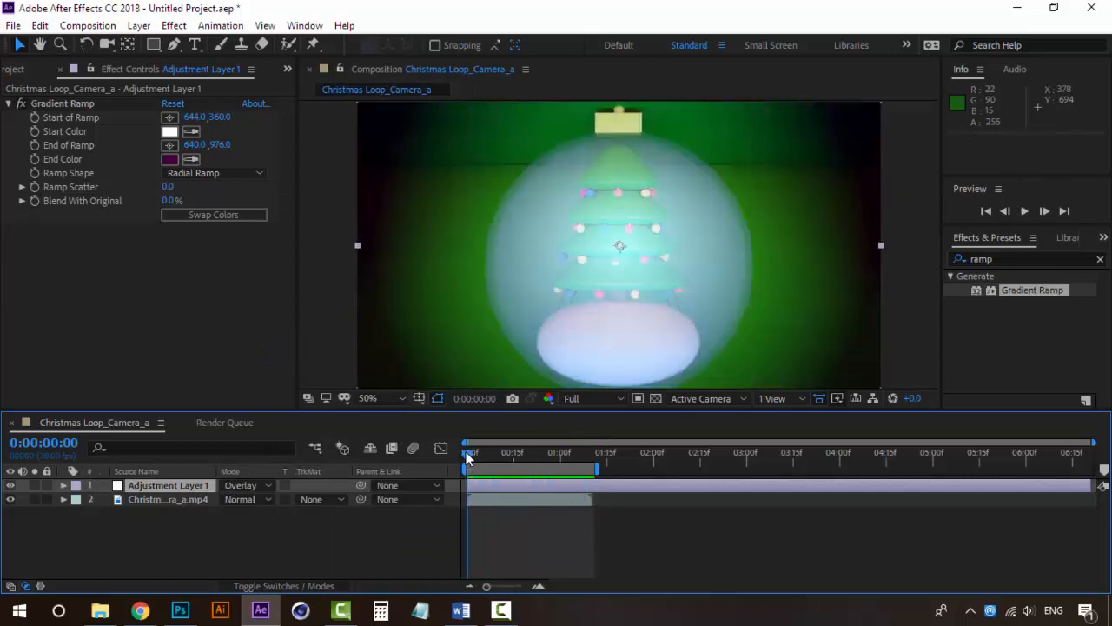
Try the Lighten and Soft Light blending modes on Adjustment Layer 1, previewing the animation with Soft Light
left_click(258, 488)
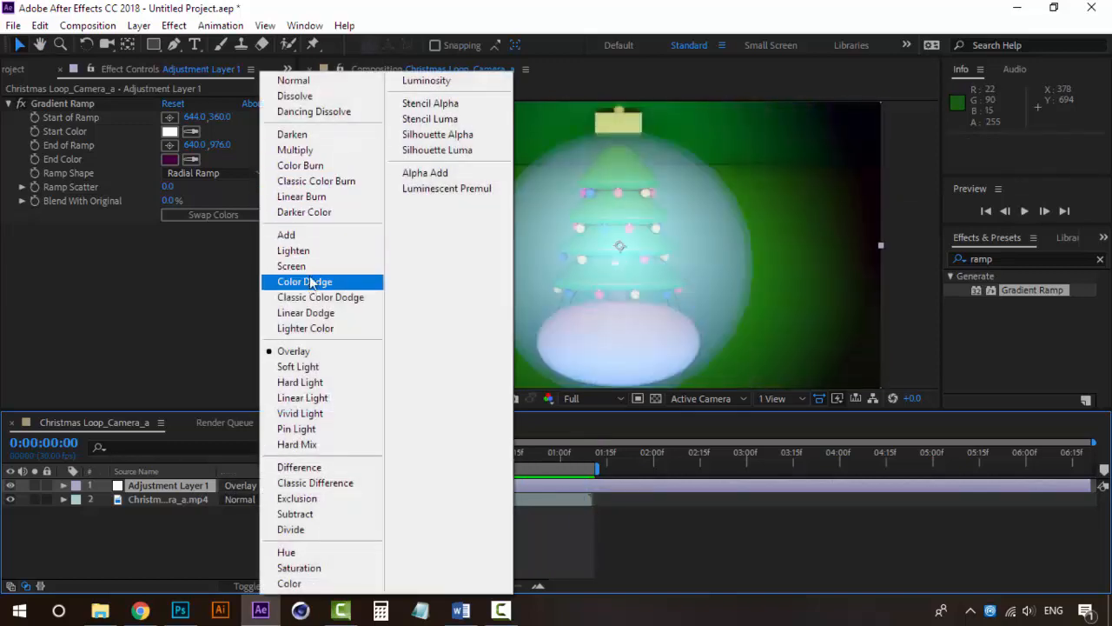
left_click(320, 252)
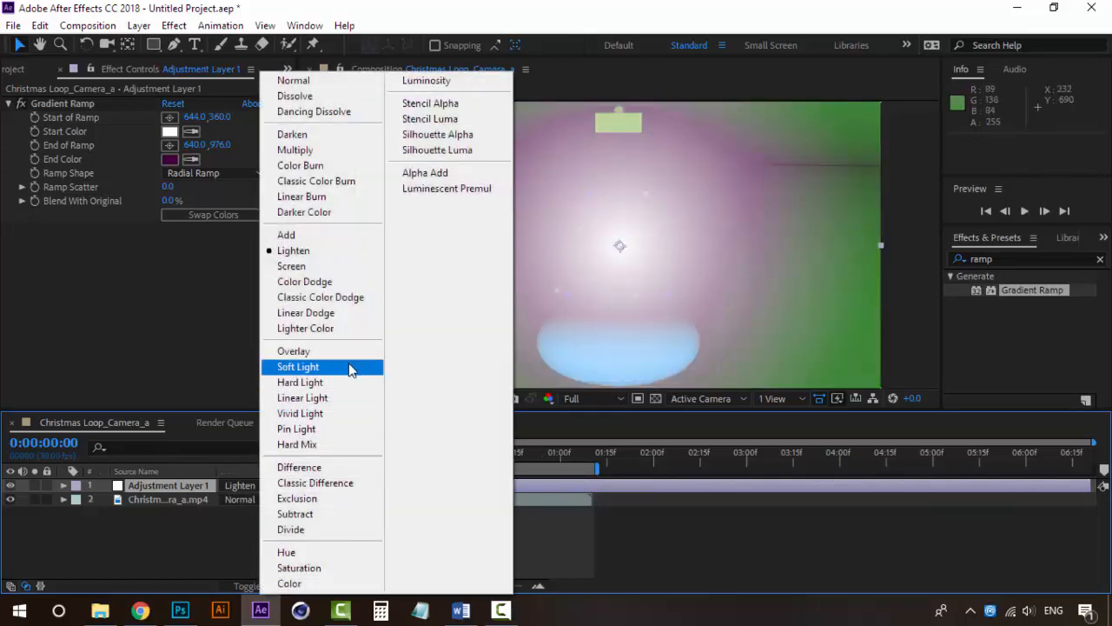
left_click(354, 368)
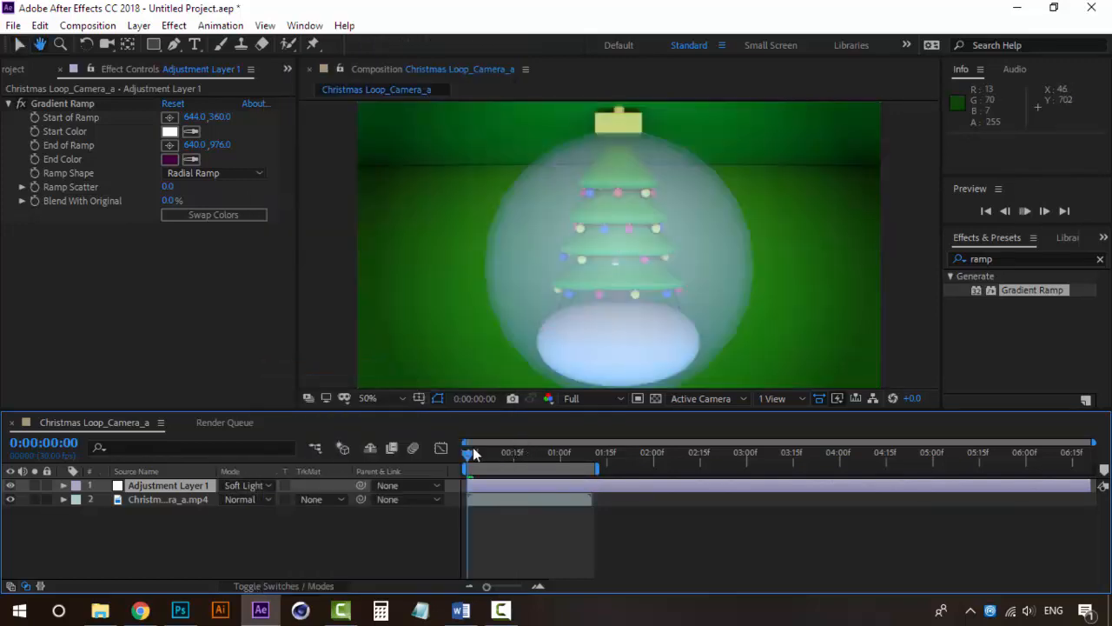
key("space")
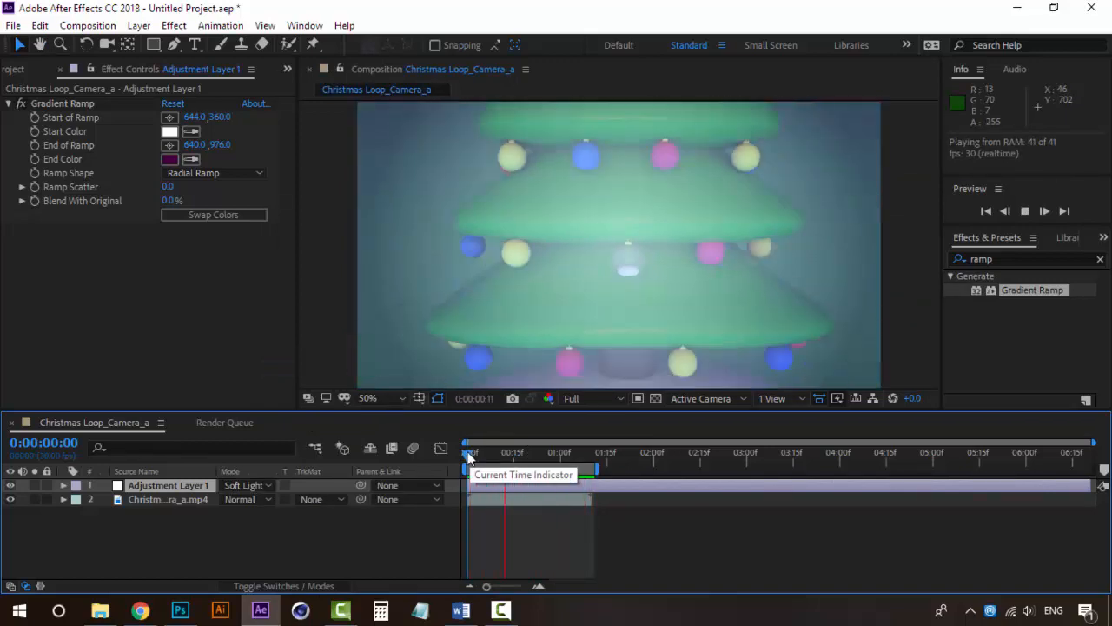
key("space")
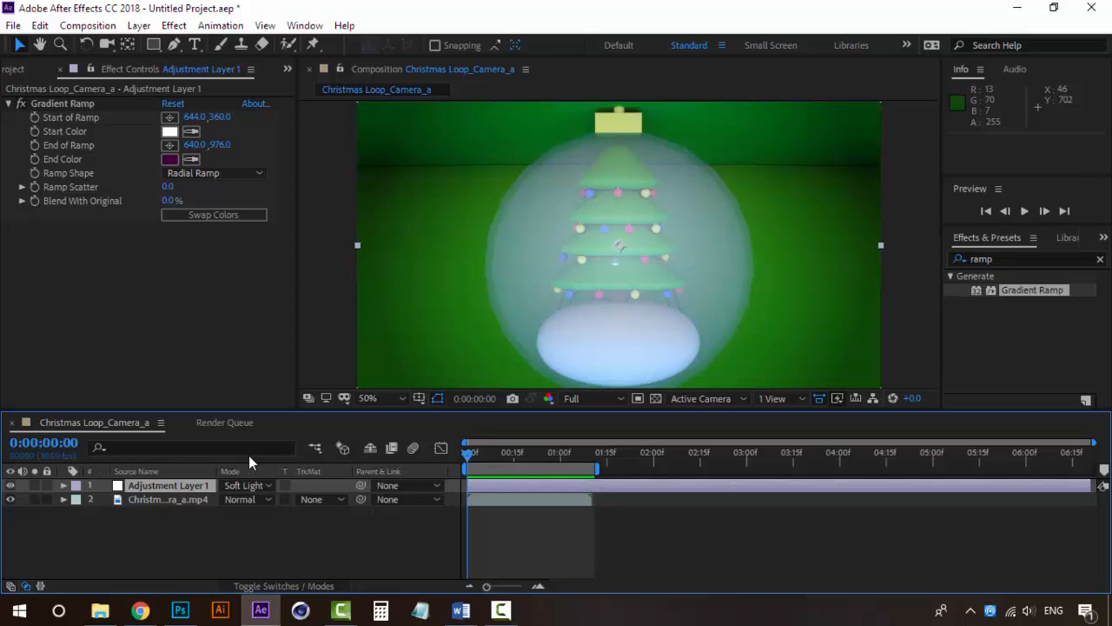
Try Pin Light on Adjustment Layer 1, and set its blending mode to Overlay
left_click(265, 485)
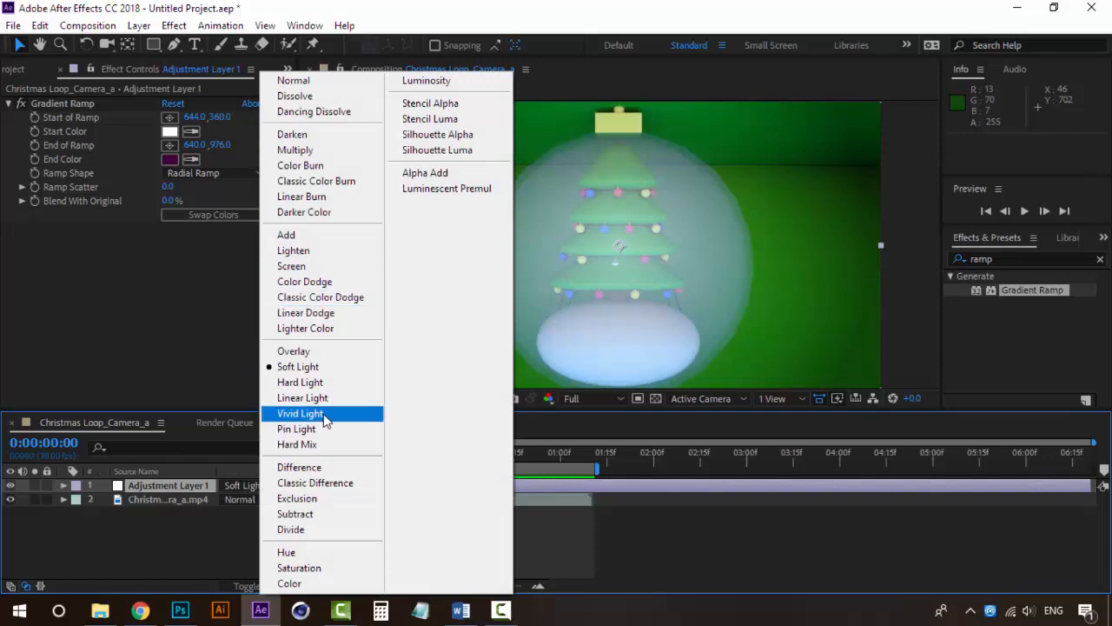
left_click(192, 485)
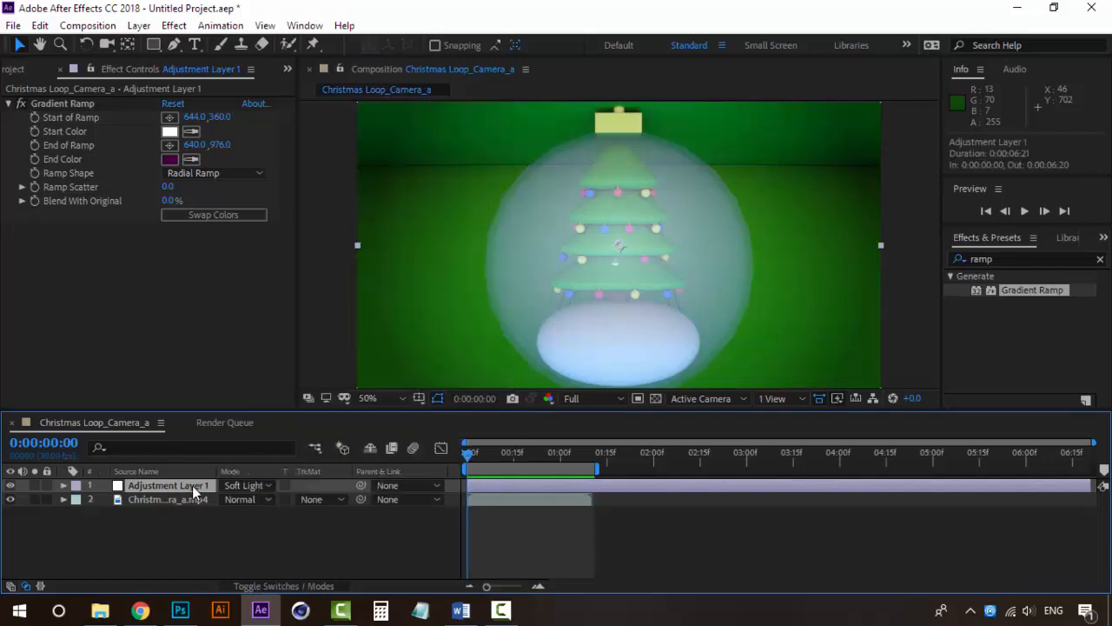
left_click(236, 485)
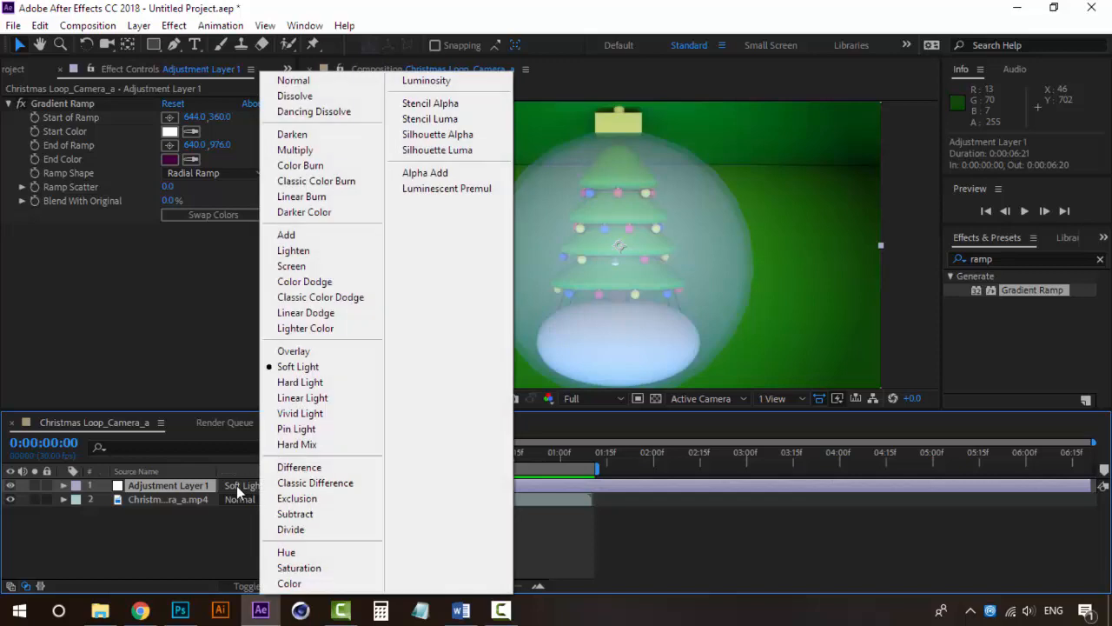
left_click(313, 428)
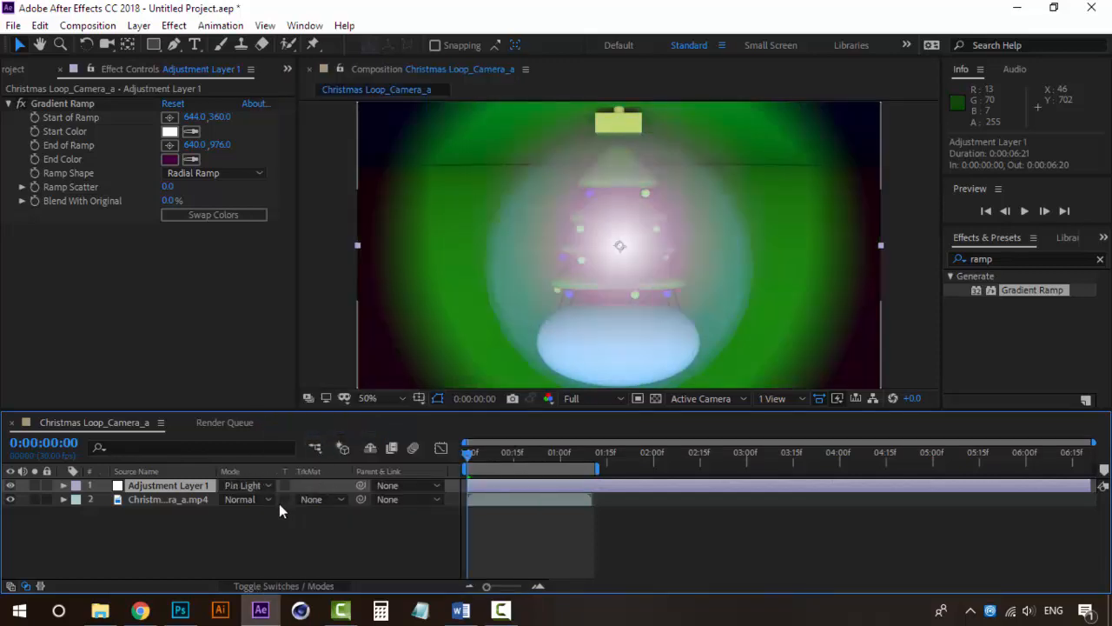
left_click(258, 487)
left_click(320, 350)
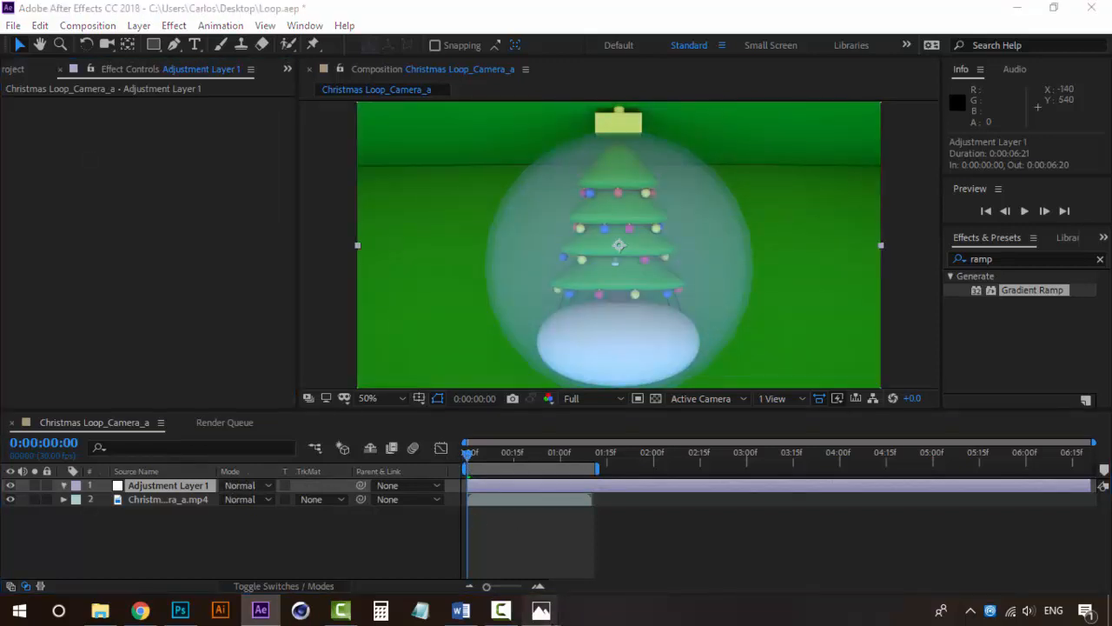
Switch to Photos to compare the exported Loop 1.gif and Loop 2.gif, and return to After Effects
mouse_move(540, 611)
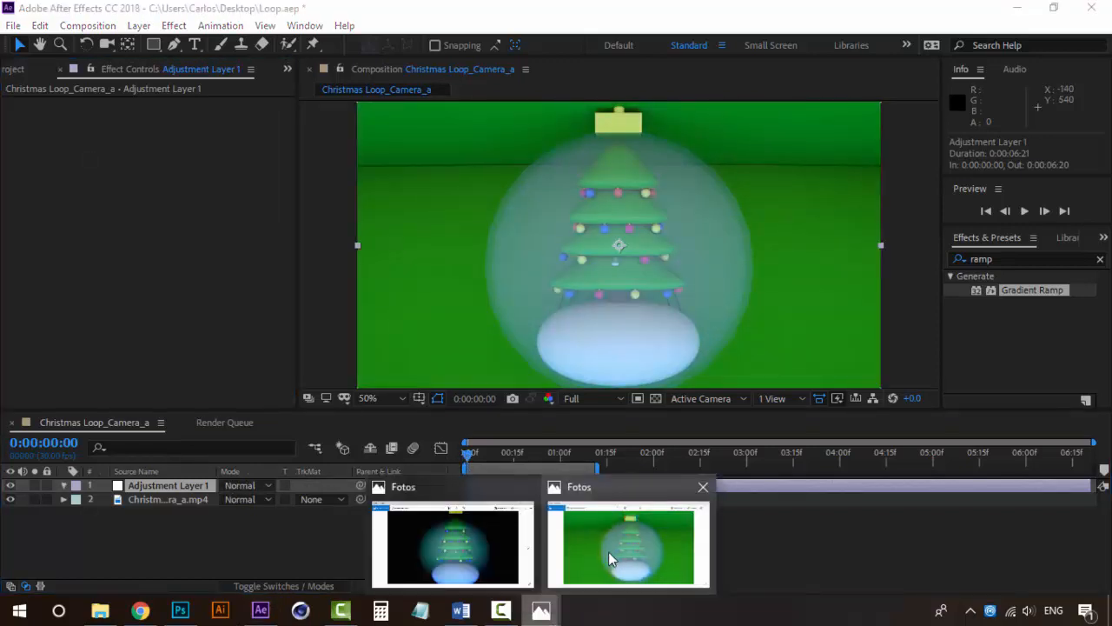
left_click(519, 556)
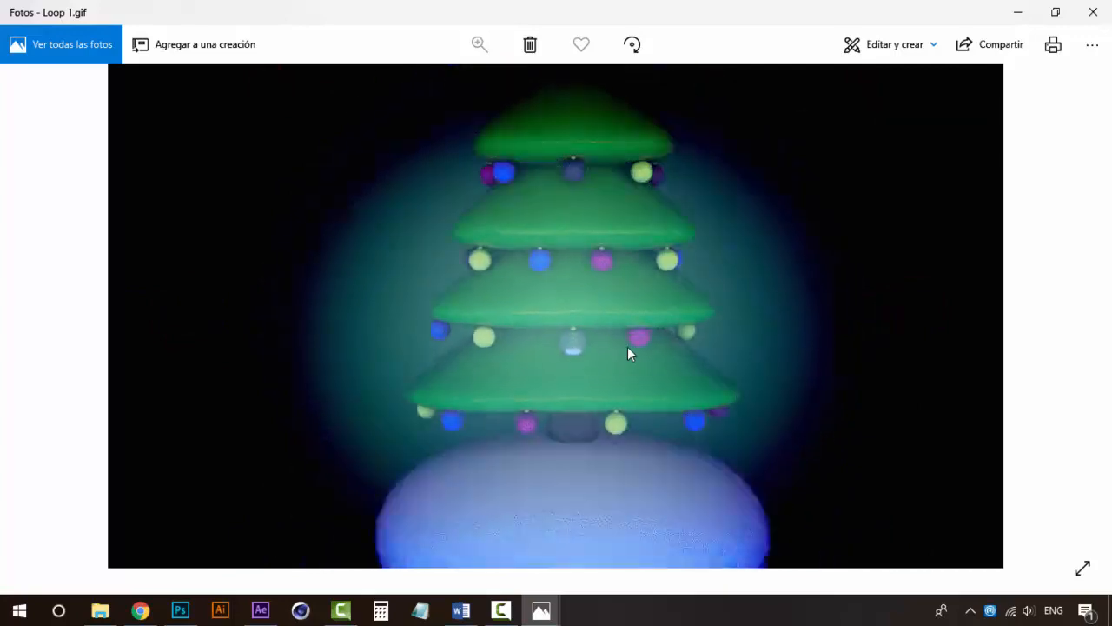
mouse_move(540, 609)
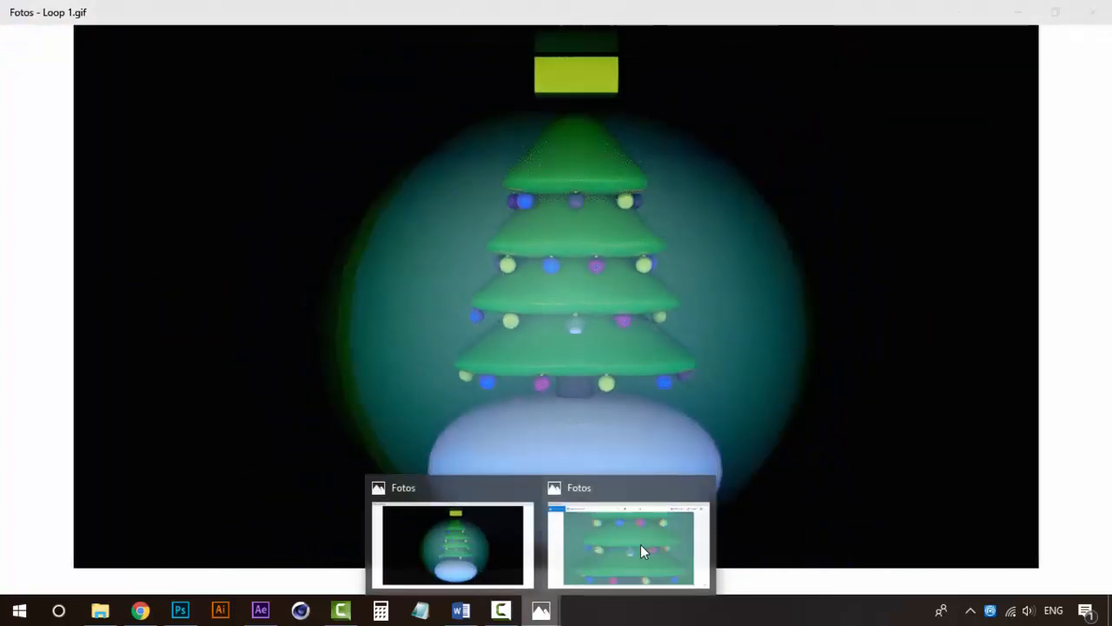
left_click(647, 544)
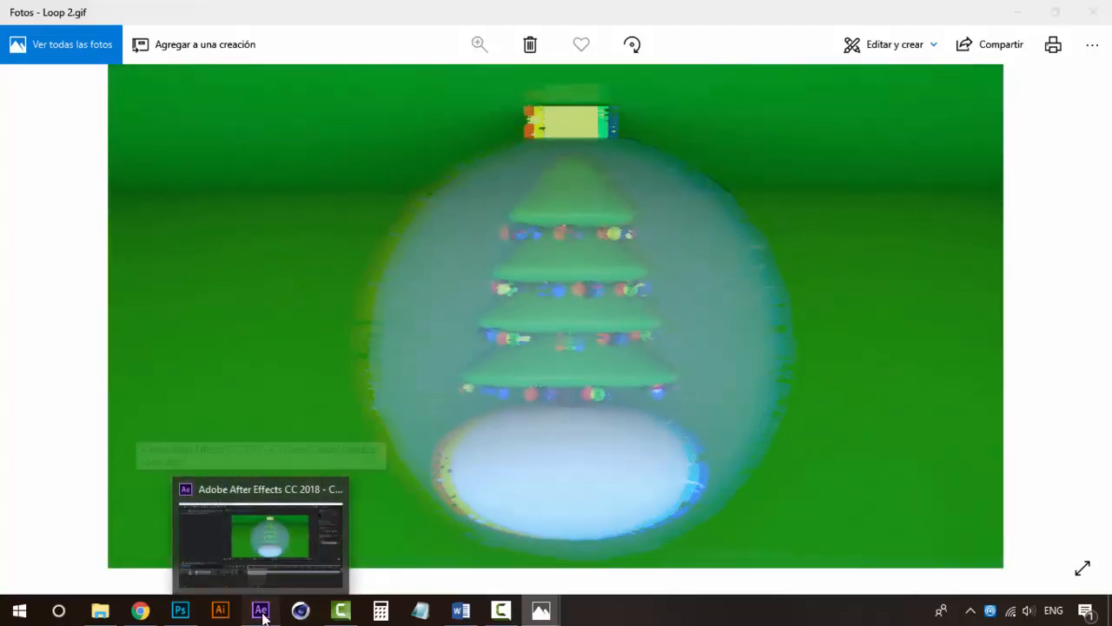
left_click(261, 610)
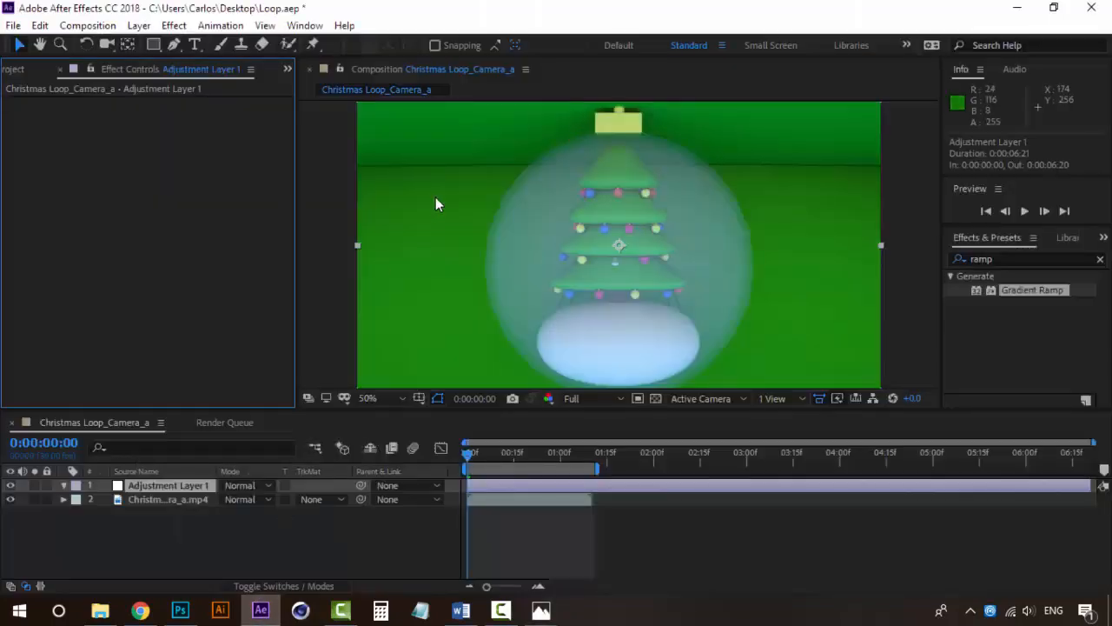
Apply the Immersive Video effect VR Digital Glitch to Adjustment Layer 1 and preview the animation
left_click(187, 485)
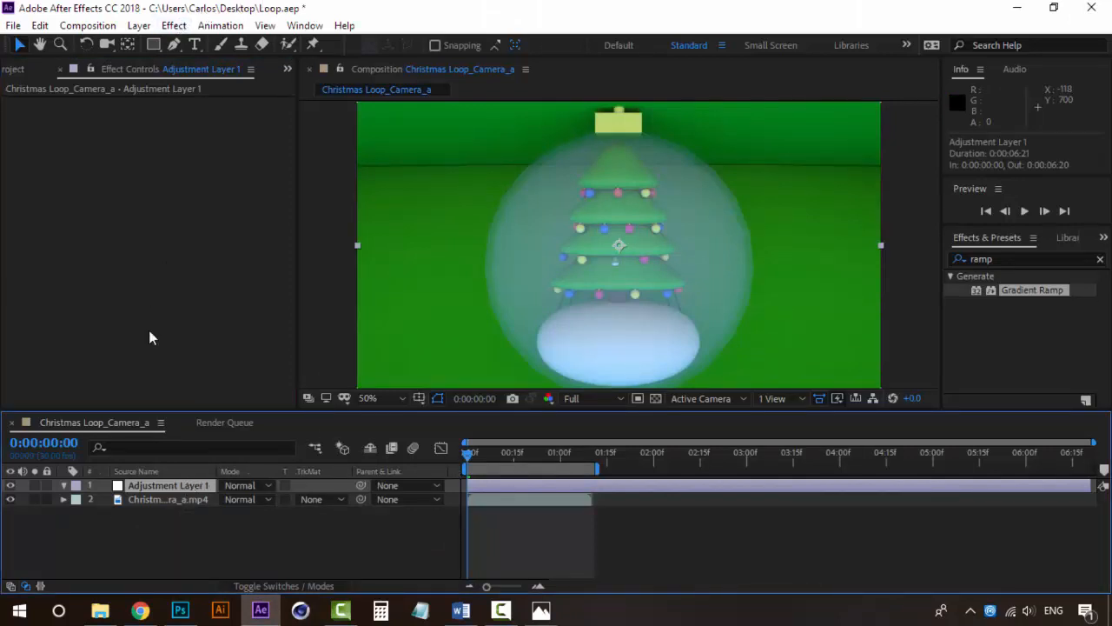
left_click(174, 26)
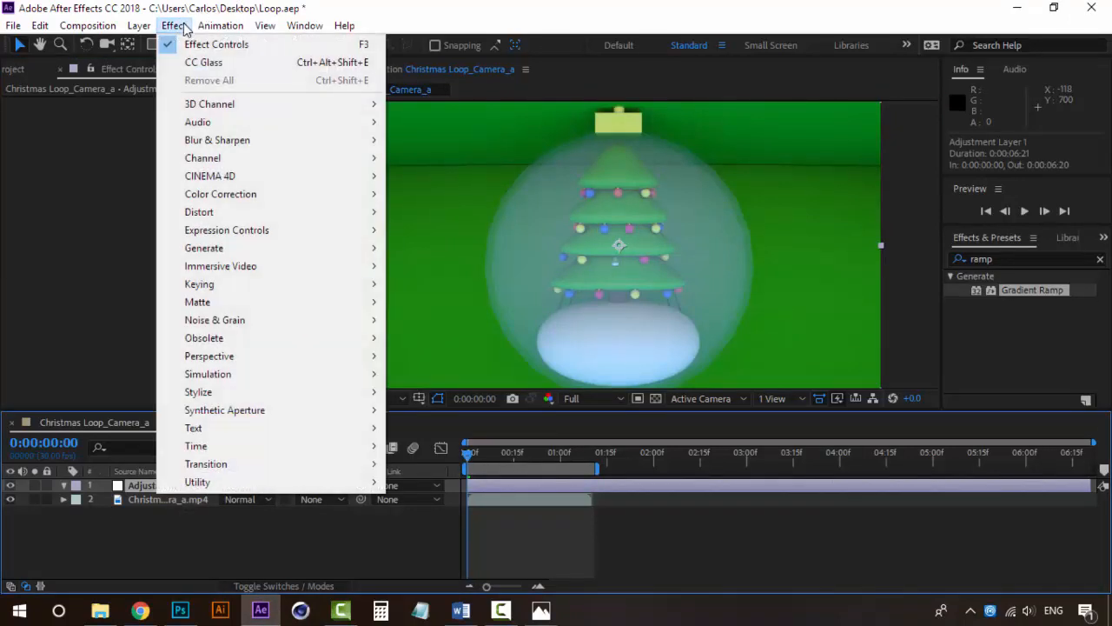
mouse_move(258, 270)
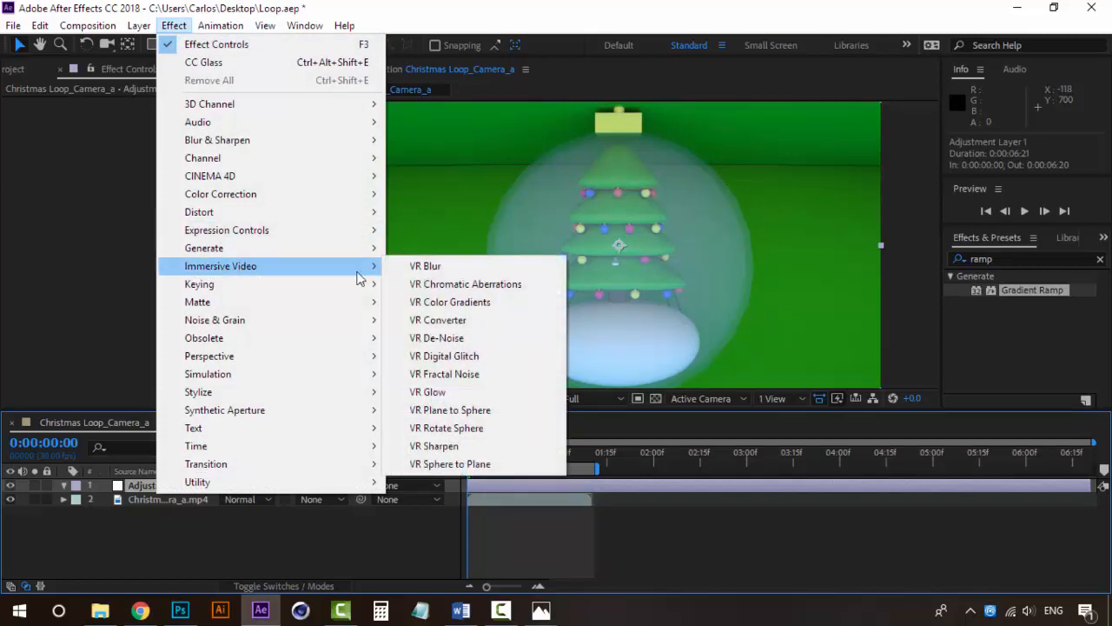
left_click(472, 356)
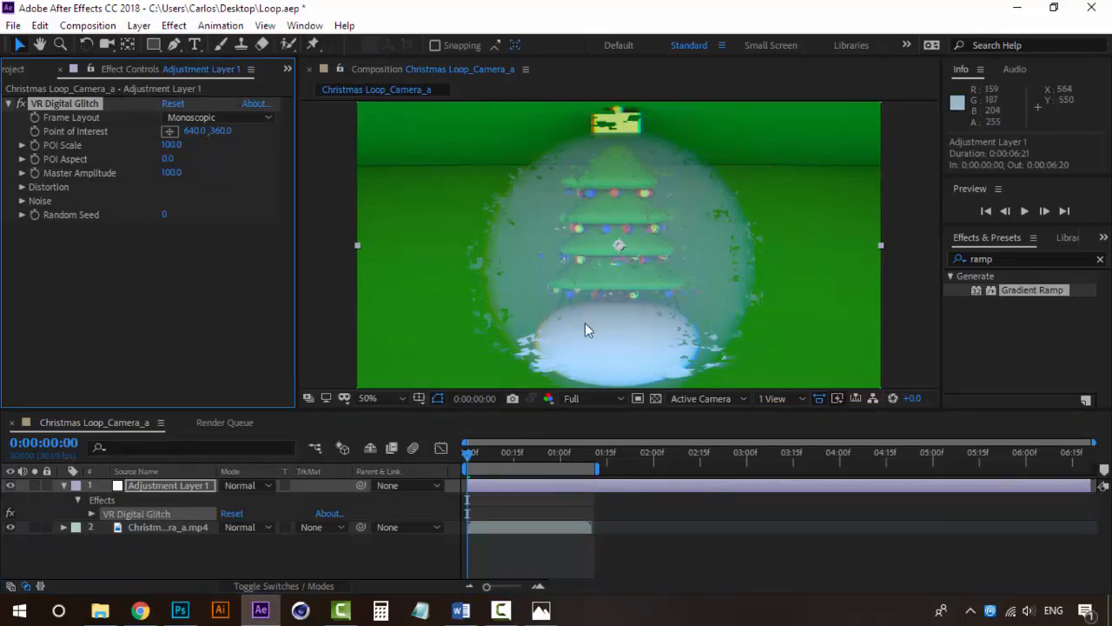
key("space")
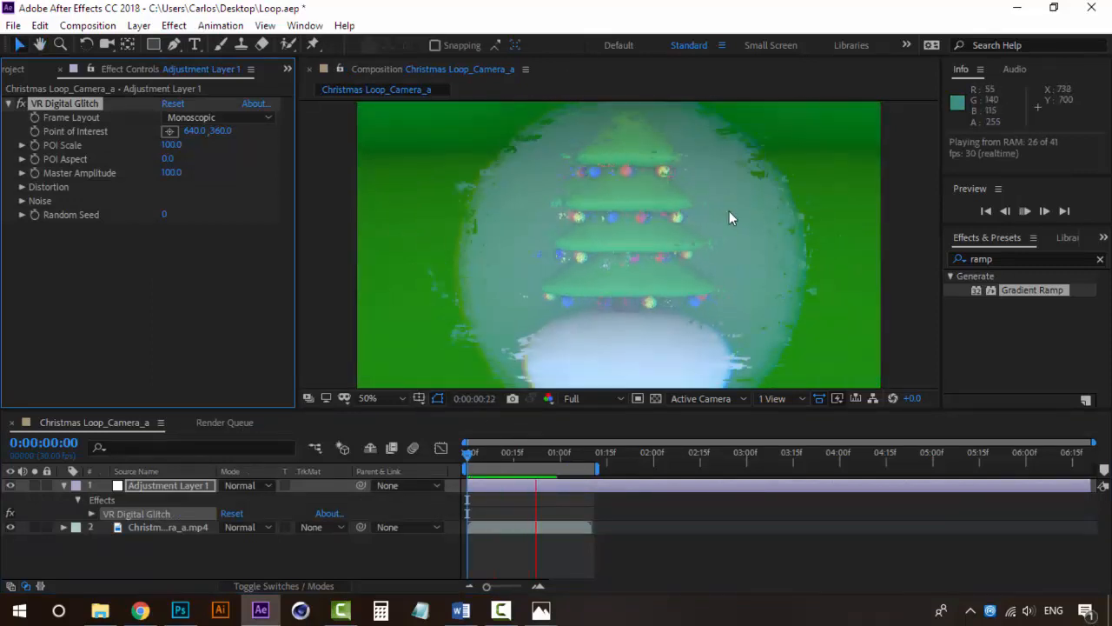
left_click(466, 458)
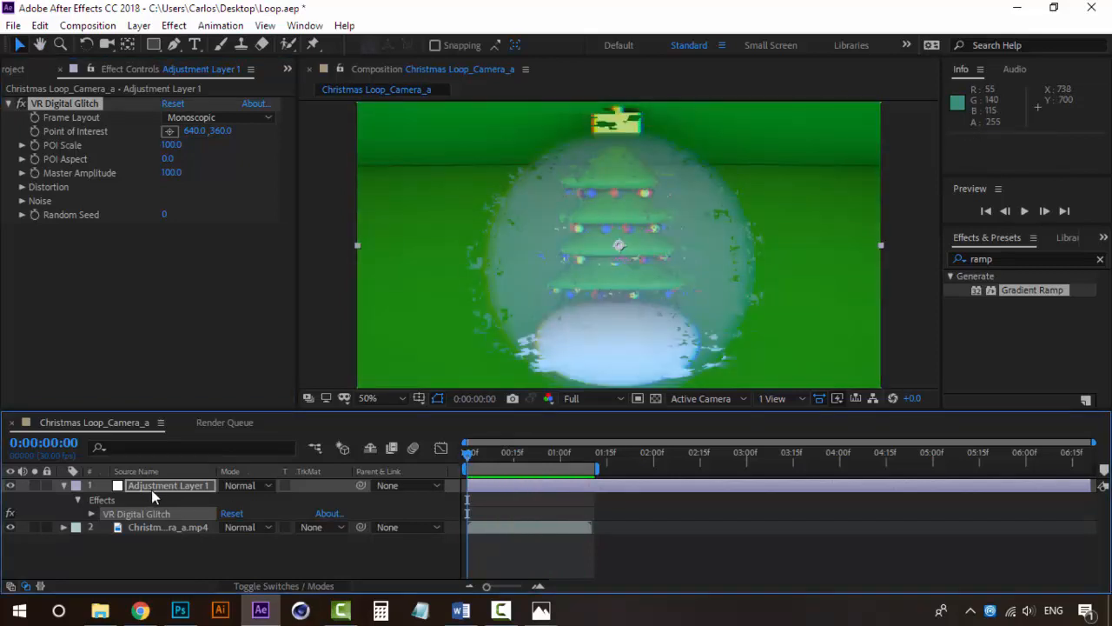
Set the glitch's Geometry Distortion X to 12 and Color Distortion to 100, and preview the result
left_click(22, 187)
left_click(22, 186)
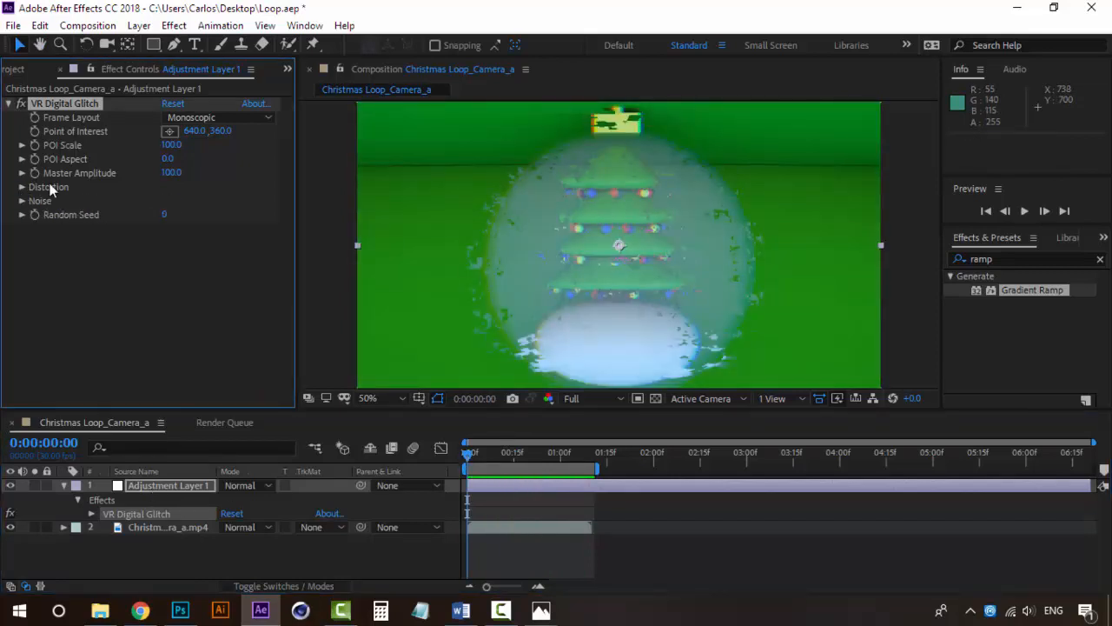
left_click(22, 187)
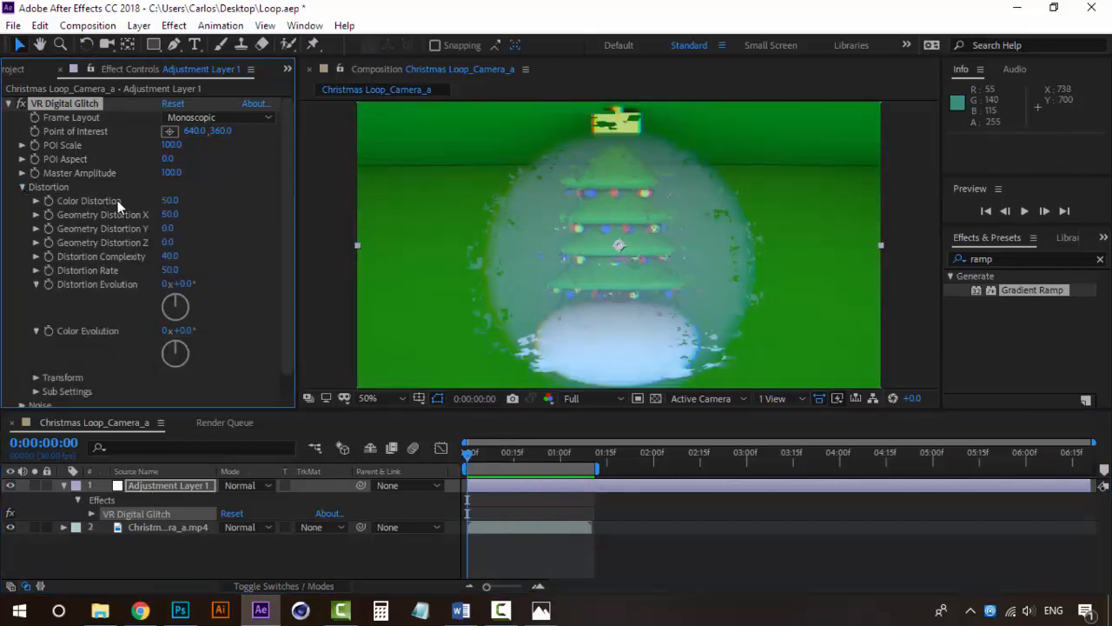
left_click_drag(170, 219, 126, 214)
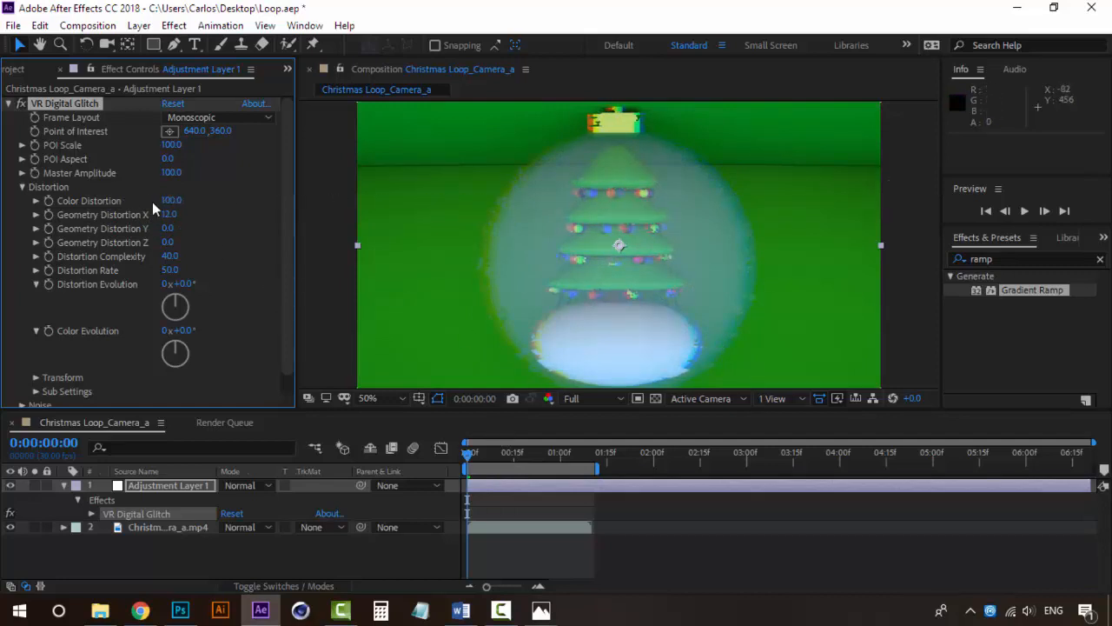
left_click_drag(169, 206, 15, 201)
left_click_drag(170, 200, 491, 157)
key("space")
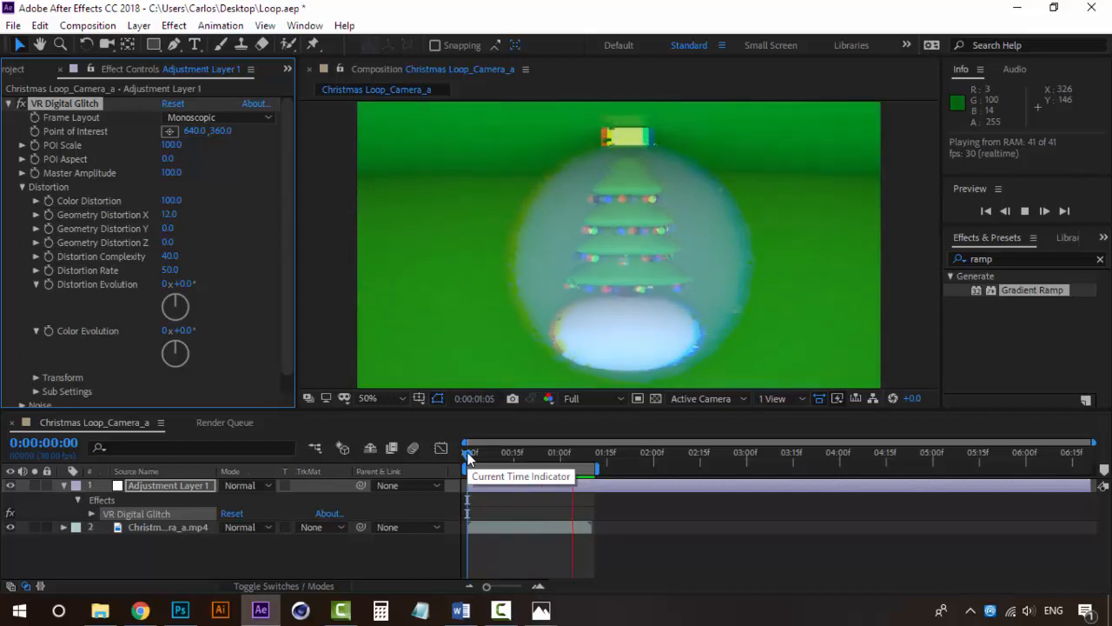
key("space")
Set the glitch's Distortion Rate to 61 and Distortion Complexity to 80.7, and preview the animation from the start
left_click_drag(170, 271, 233, 272)
left_click_drag(339, 254, 272, 256)
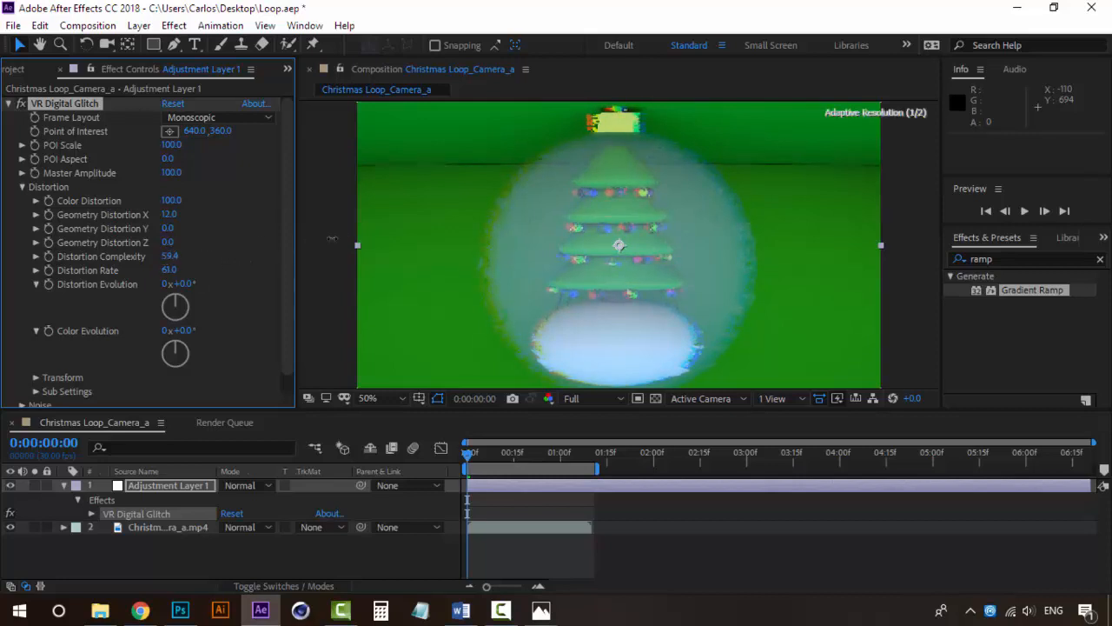
key("space")
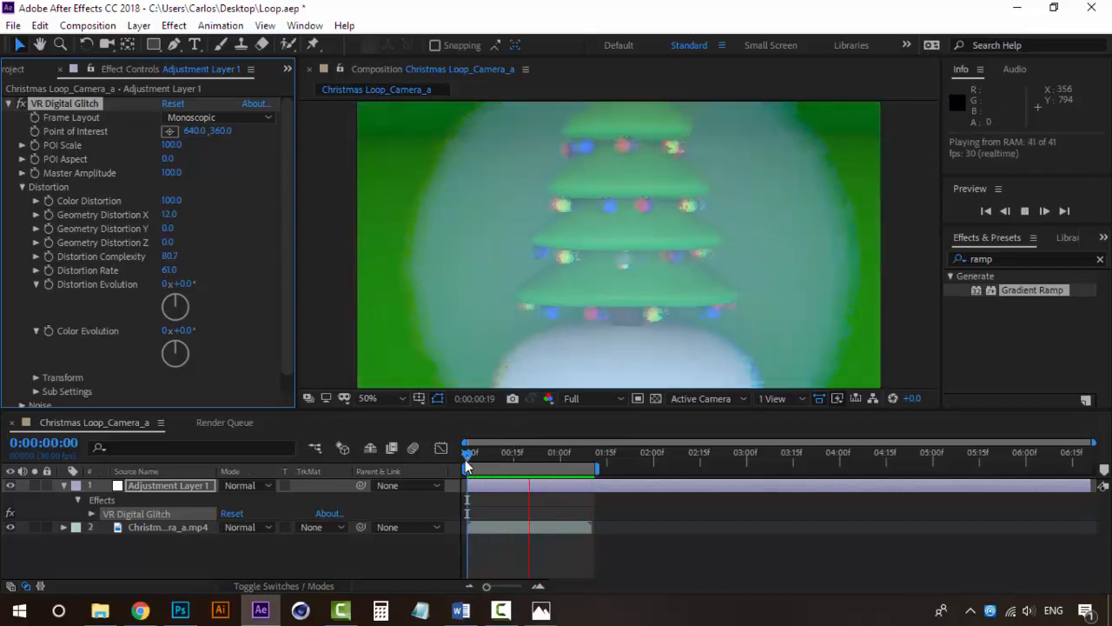
left_click(467, 458)
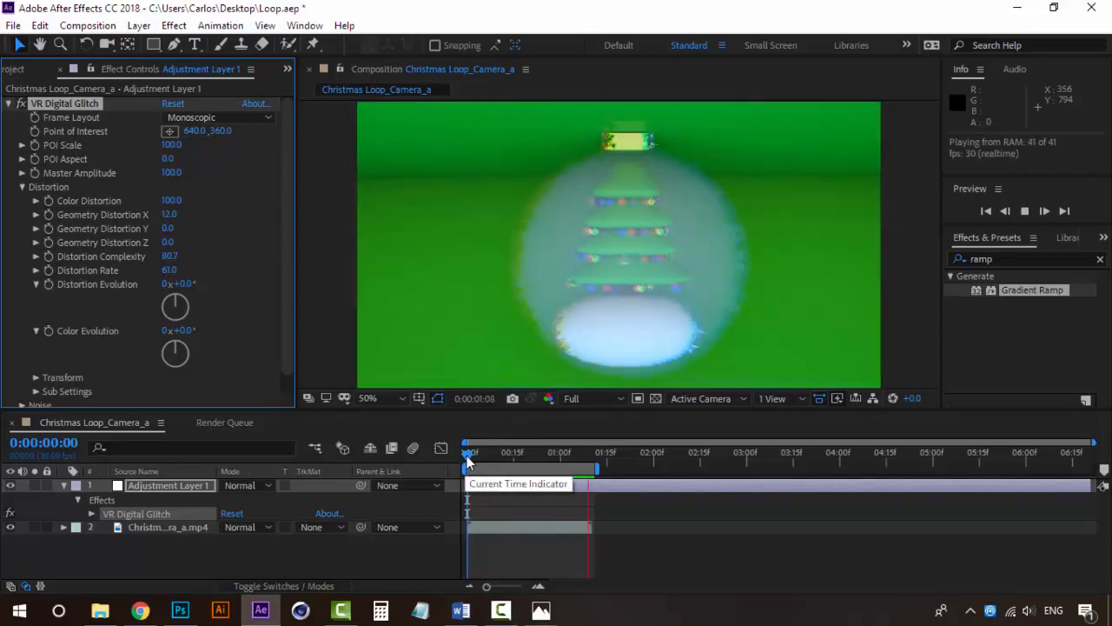
key("space")
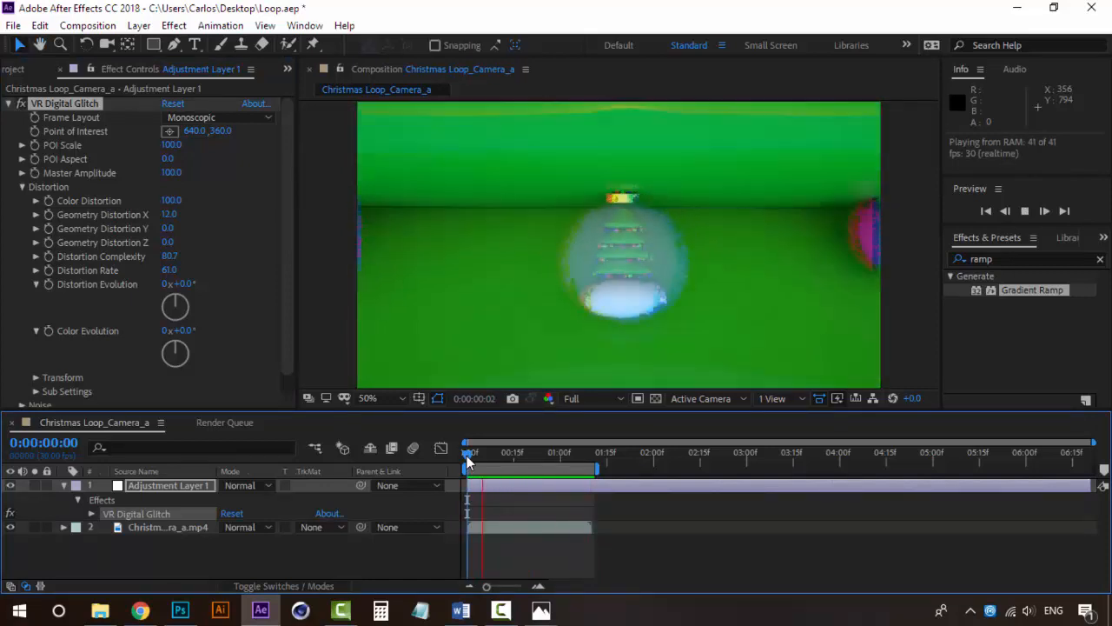
left_click(467, 455)
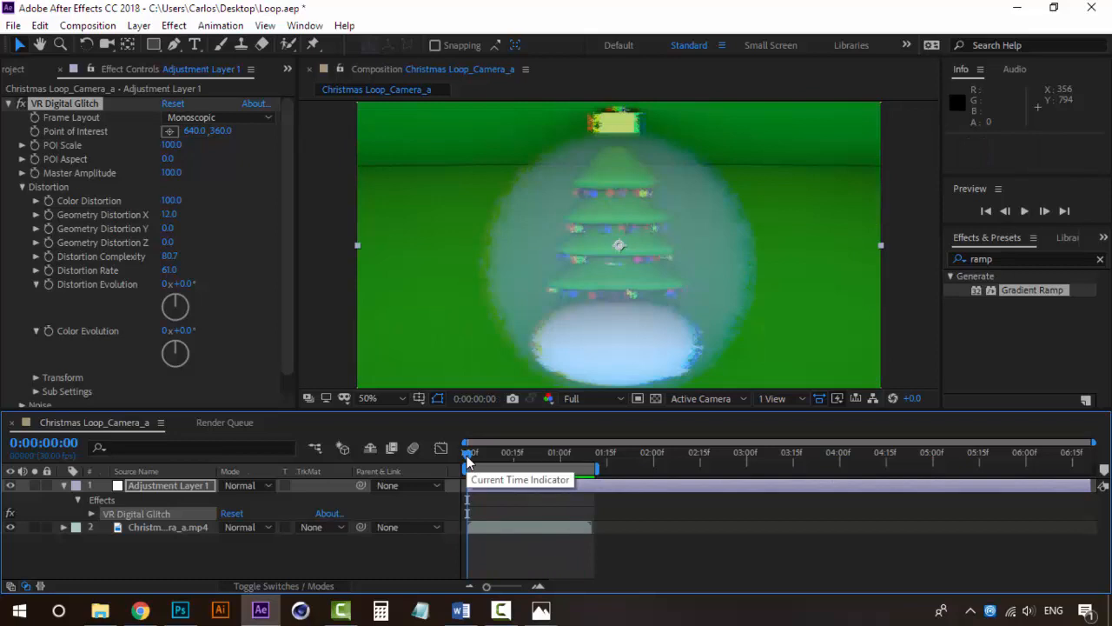